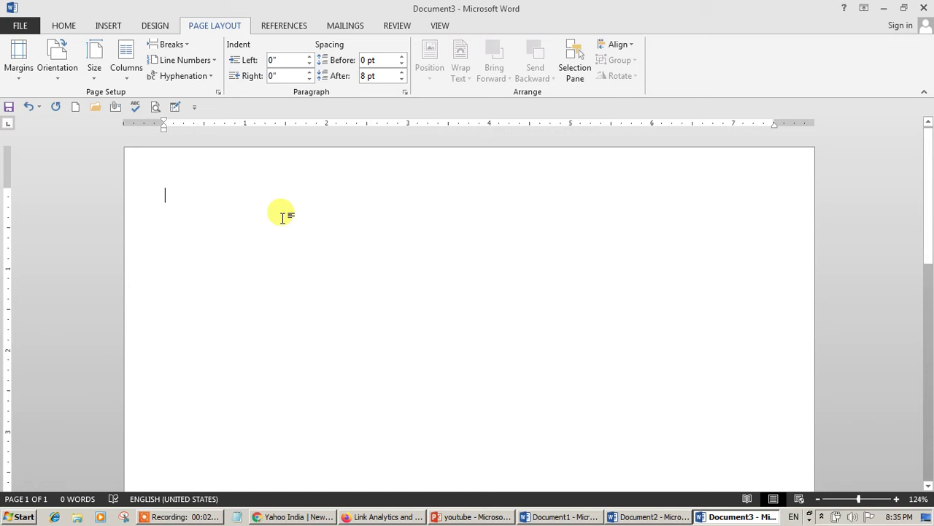
- Type the heading 'Sanskar Tutorials' and centre it on the page
{"action": "type", "text": "SS"}
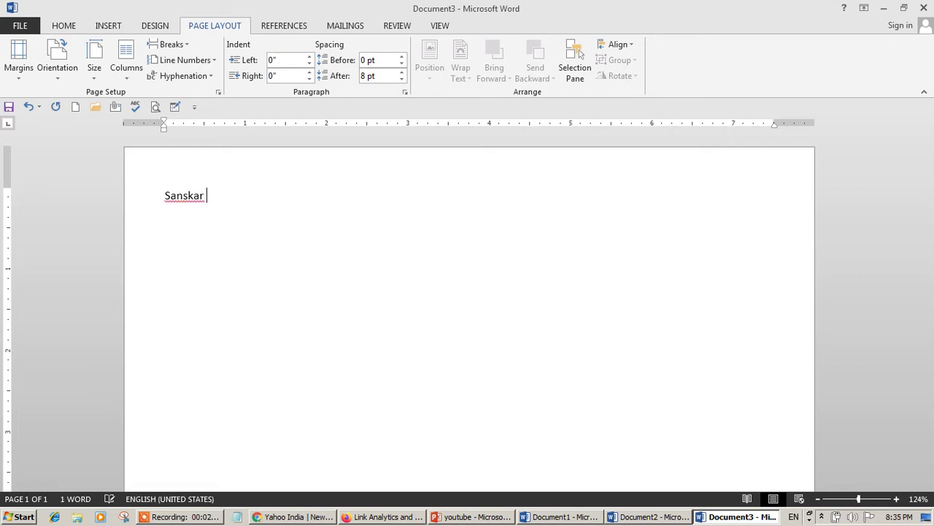
{"action": "type", "text": "nskar Tutorials"}
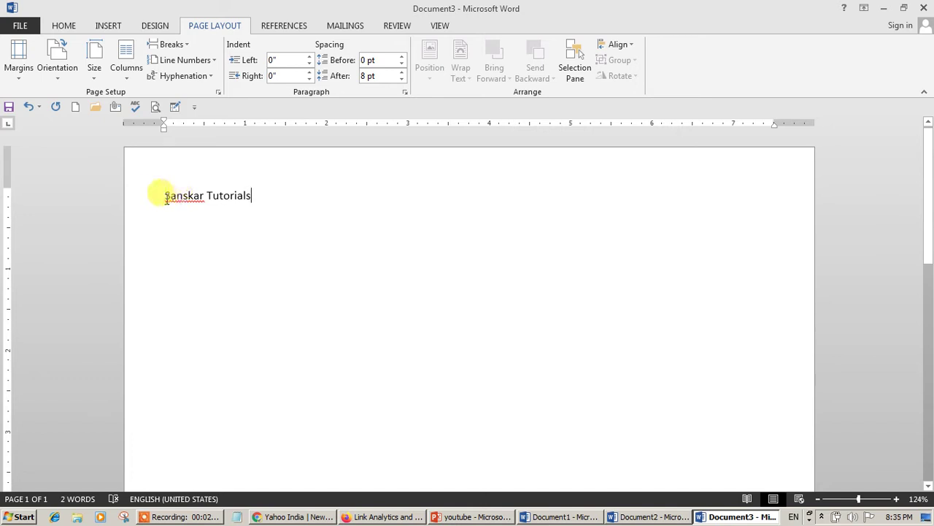
{"action": "left_click_drag", "start_coordinate": [163, 195], "coordinate": [265, 195]}
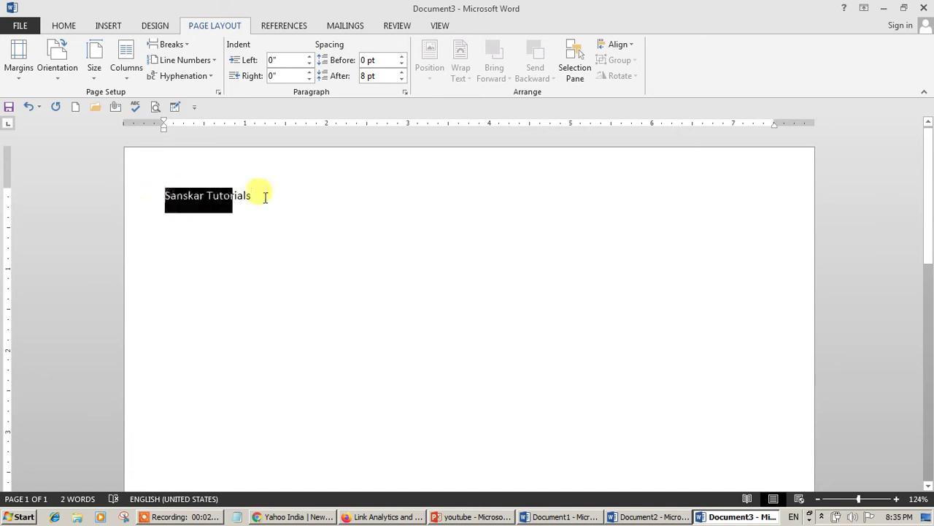
{"action": "left_click", "coordinate": [71, 31]}
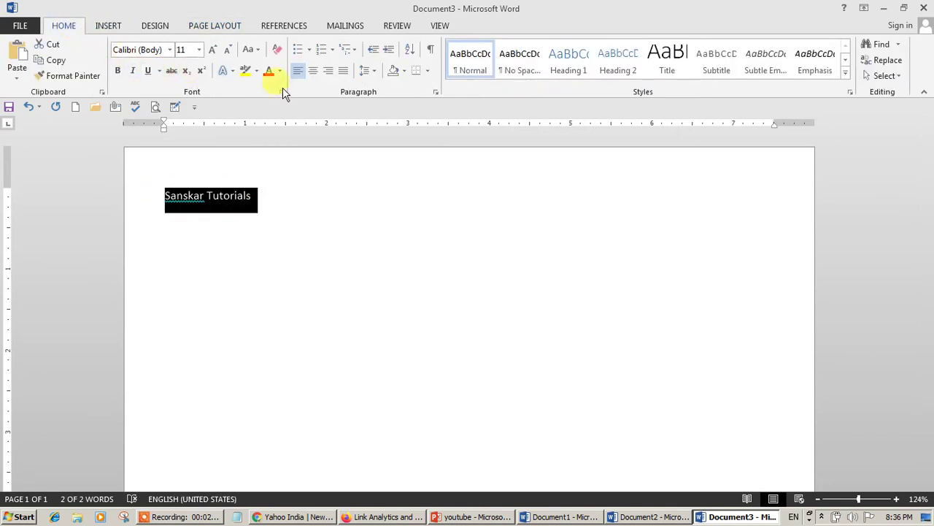
{"action": "left_click", "coordinate": [312, 71]}
- Enlarge the heading to 26 pt in Renfrew and start a new centred line below
{"action": "left_click", "coordinate": [212, 49]}
{"action": "left_click", "coordinate": [212, 49]}
{"action": "left_click", "coordinate": [212, 50]}
{"action": "left_click", "coordinate": [212, 50]}
{"action": "left_click", "coordinate": [211, 50]}
{"action": "left_click", "coordinate": [212, 50]}
{"action": "left_click", "coordinate": [212, 49]}
{"action": "left_click", "coordinate": [211, 50]}
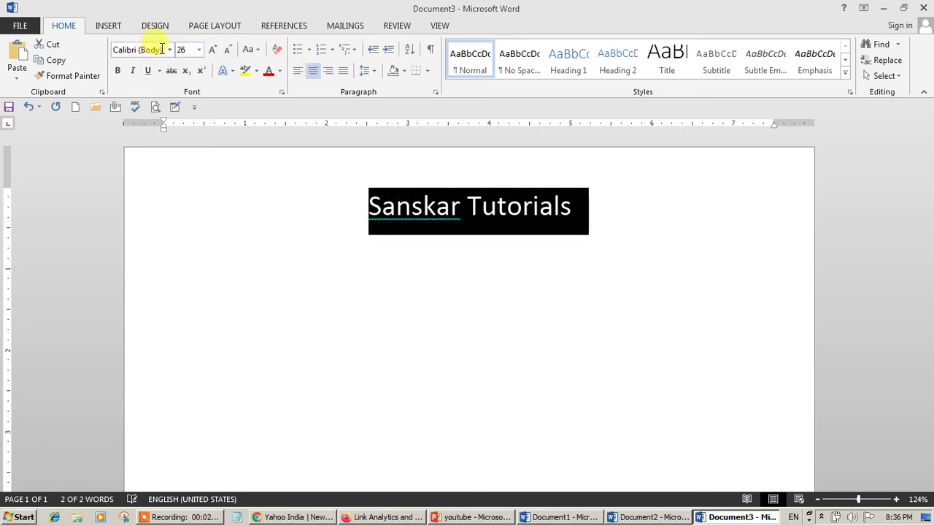
{"action": "left_click", "coordinate": [169, 49]}
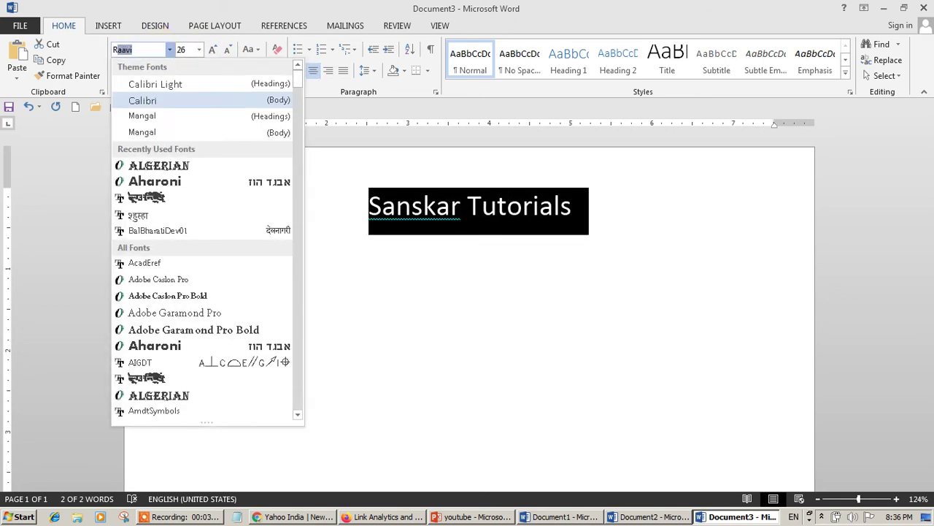
{"action": "type", "text": "Renfrew"}
{"action": "key", "text": "Return"}
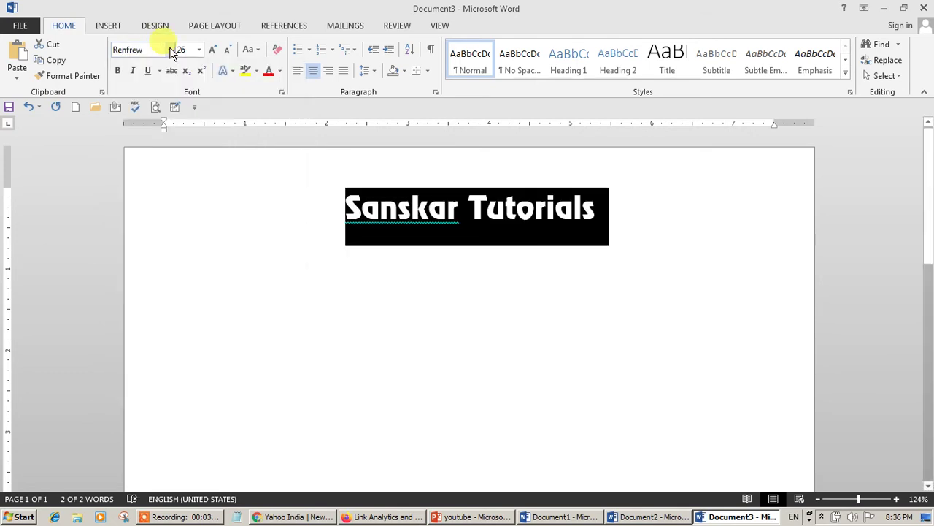
{"action": "left_click", "coordinate": [447, 219]}
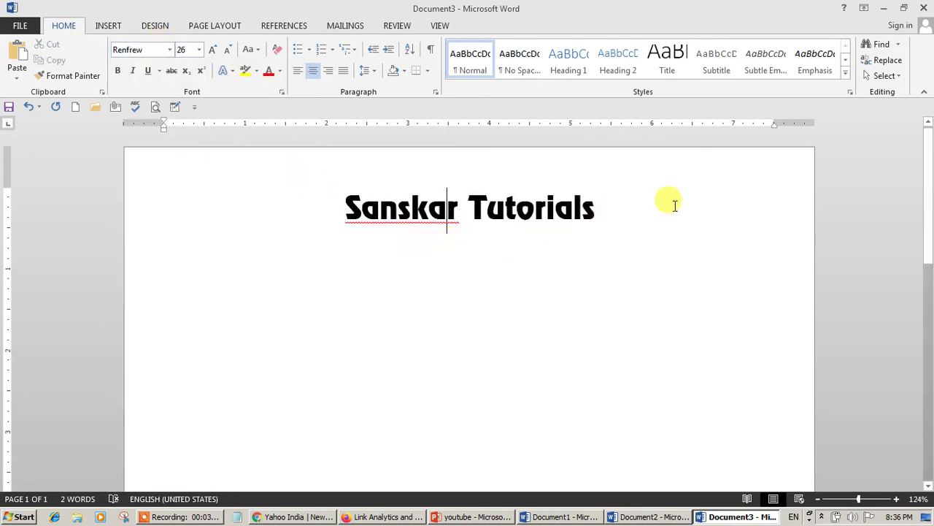
{"action": "key", "text": "Return"}
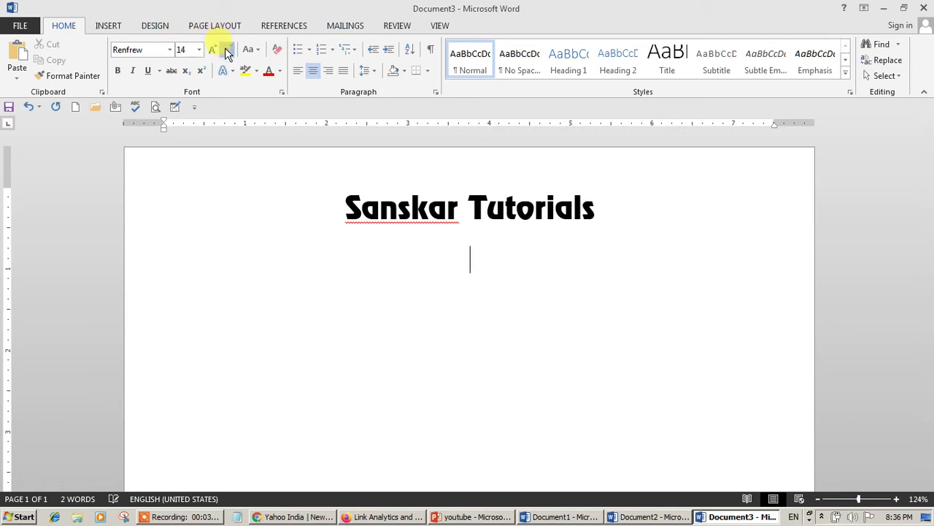
{"action": "type", "text": "HIndi hai Hum"}
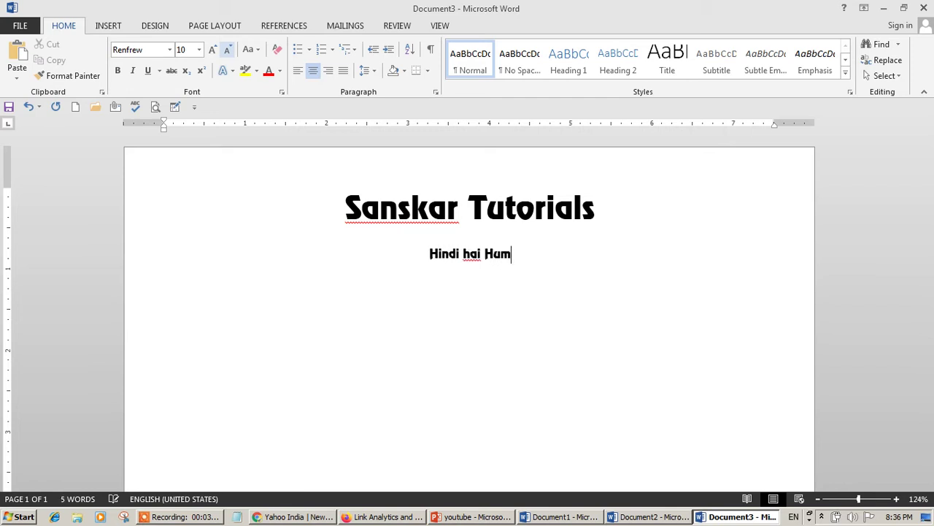
{"action": "type", "text": "!"}
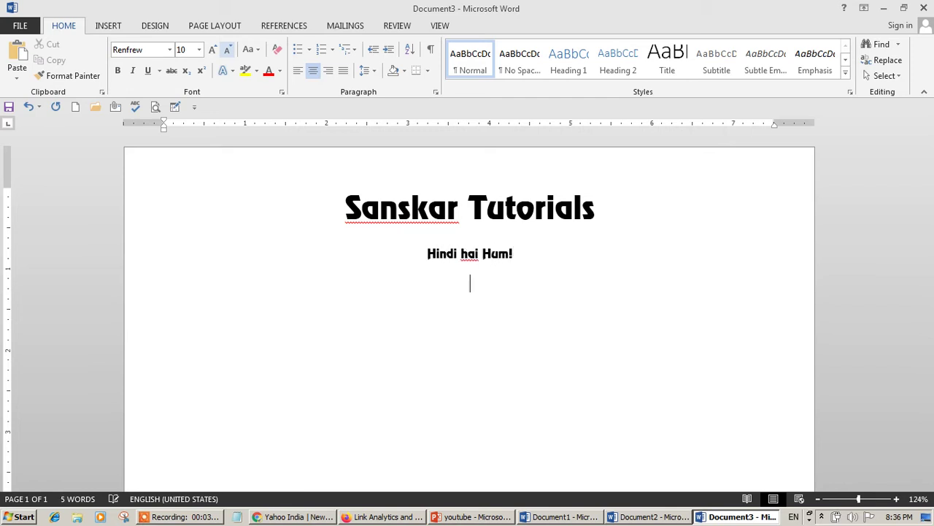
{"action": "type", "text": ".sanskar"}
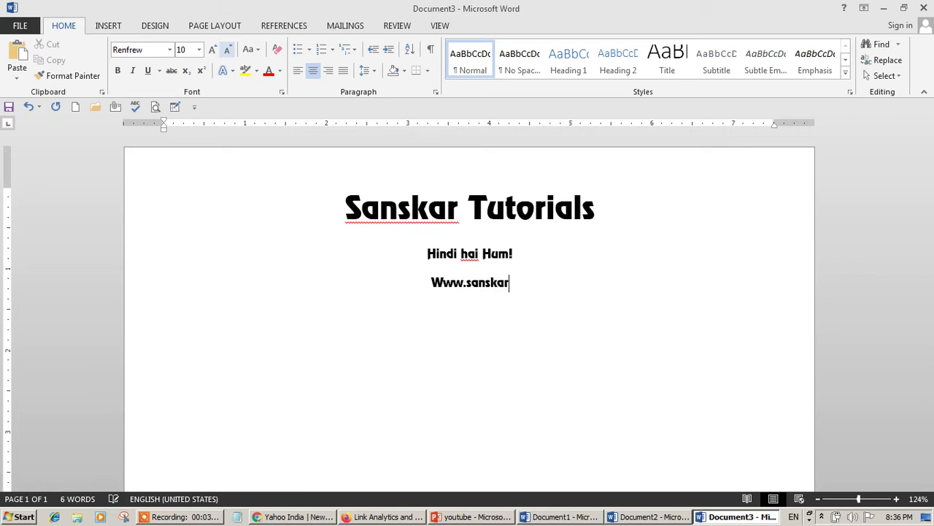
{"action": "type", "text": "tutorials.in"}
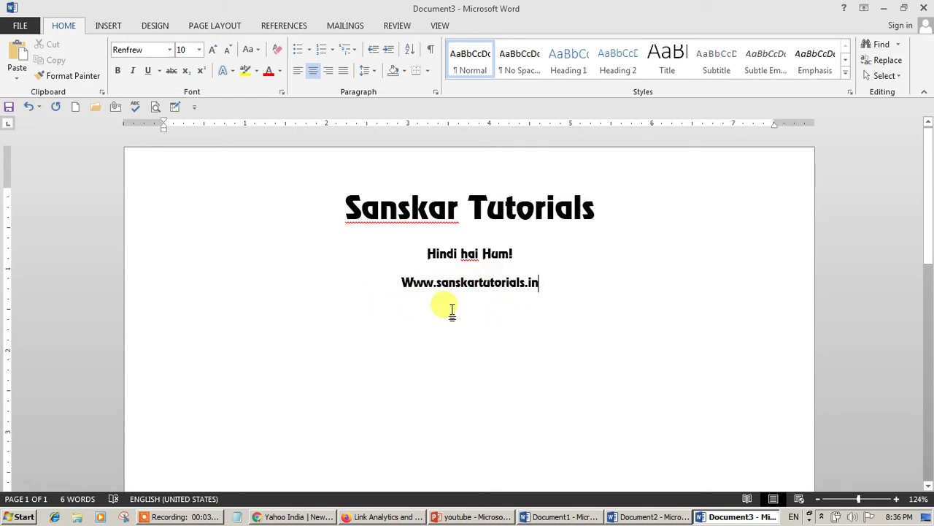
{"action": "left_click_drag", "start_coordinate": [390, 276], "coordinate": [537, 286]}
- Colour the whole website address line red
{"action": "left_click", "coordinate": [525, 292]}
{"action": "triple_click", "coordinate": [455, 289]}
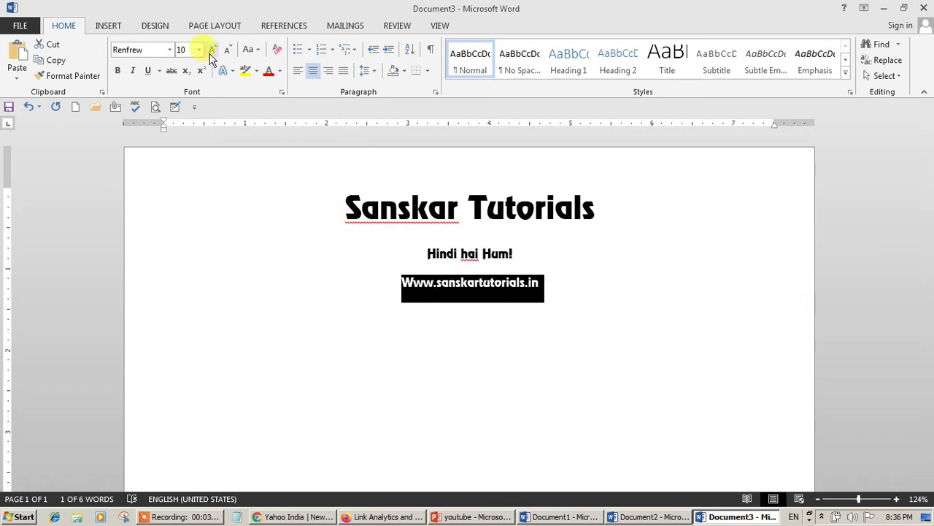
{"action": "left_click", "coordinate": [266, 71]}
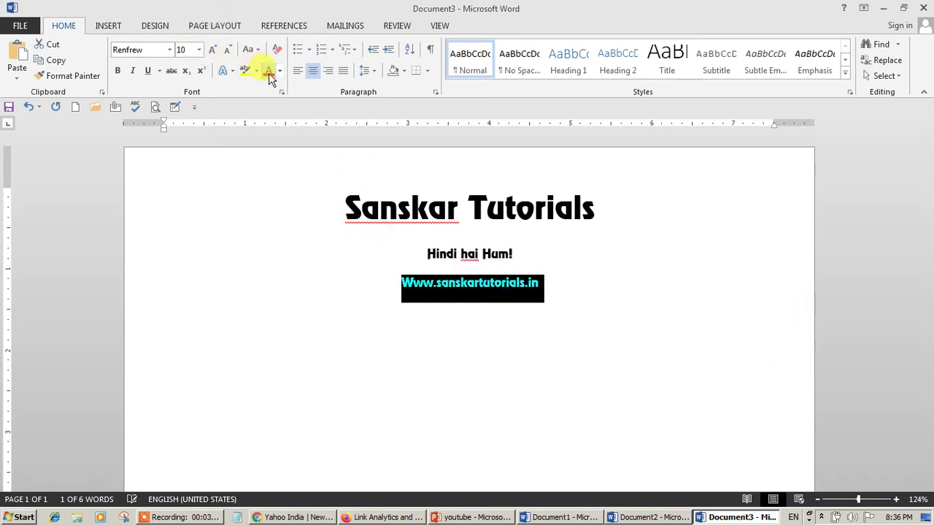
- Colour the Sanskar Tutorials heading blue and auto-link the website address with a new line
{"action": "double_click", "coordinate": [421, 218]}
{"action": "left_click", "coordinate": [478, 228]}
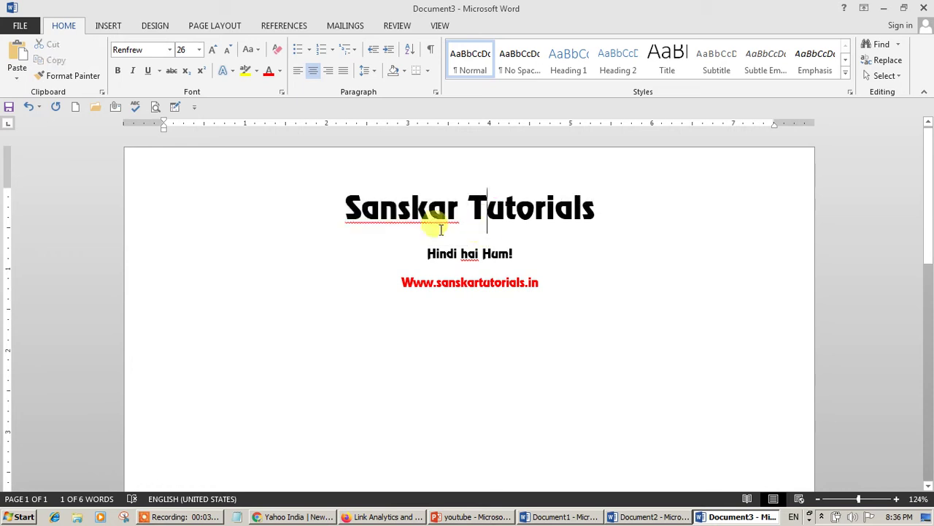
{"action": "left_click_drag", "start_coordinate": [317, 219], "coordinate": [595, 217]}
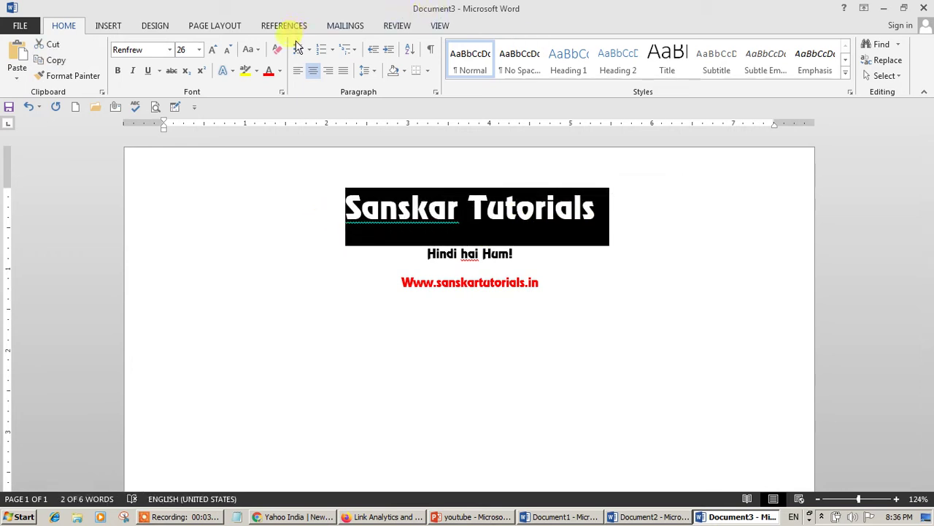
{"action": "left_click", "coordinate": [279, 70]}
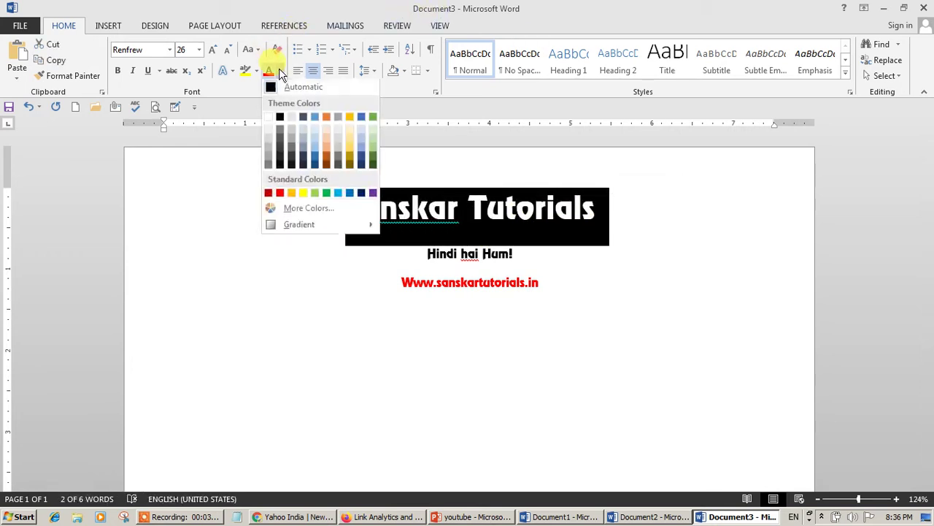
{"action": "left_click", "coordinate": [350, 194]}
{"action": "left_click", "coordinate": [552, 286]}
{"action": "key", "text": "Return"}
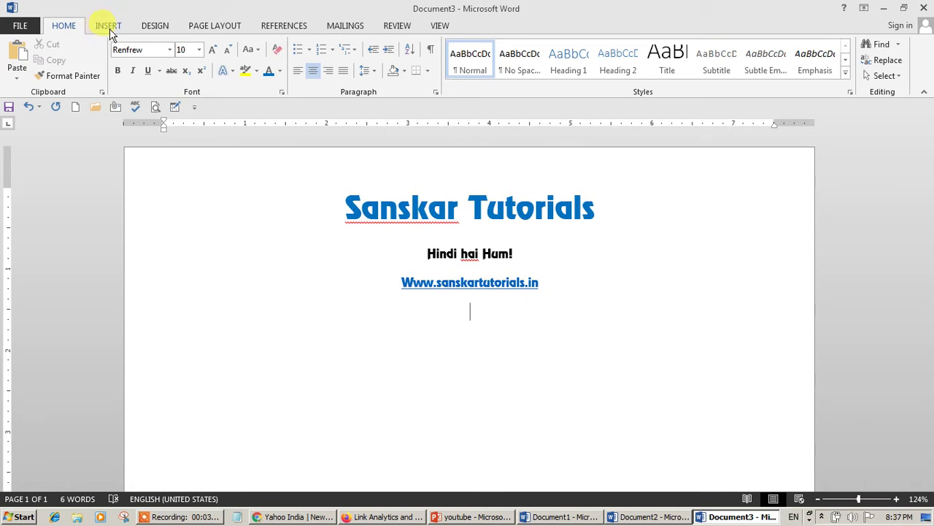
- Draw a long thin rectangle across the page beneath the website address as a divider
{"action": "left_click", "coordinate": [102, 26]}
{"action": "left_click", "coordinate": [187, 73]}
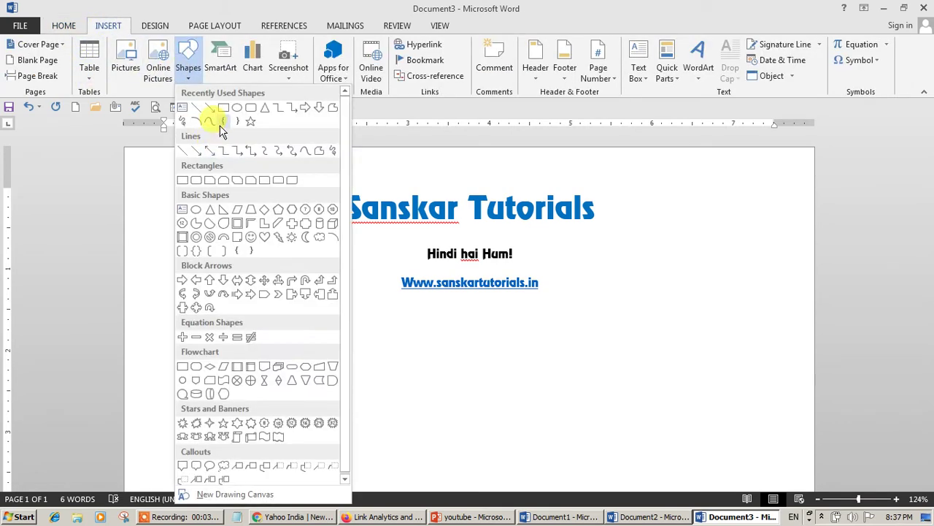
{"action": "left_click", "coordinate": [223, 109]}
{"action": "left_click_drag", "start_coordinate": [167, 297], "coordinate": [794, 299]}
{"action": "left_click", "coordinate": [576, 355]}
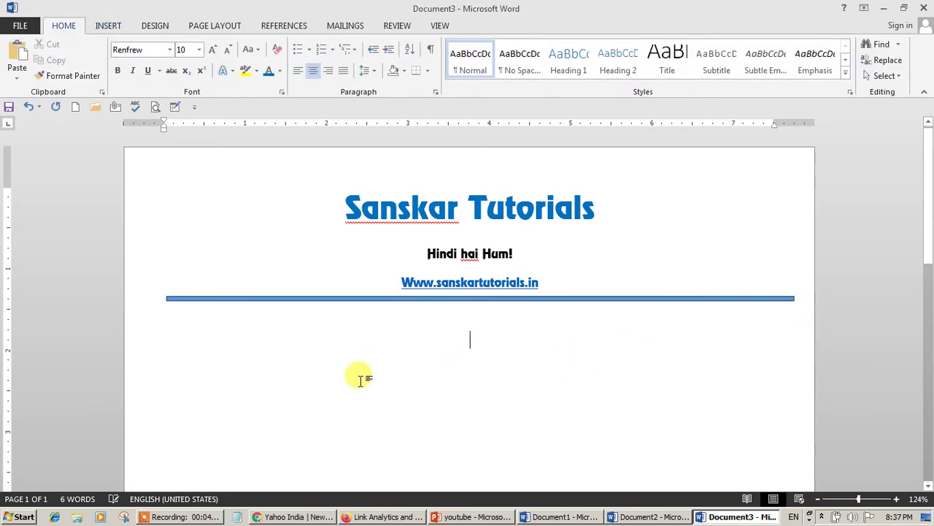
- Format the line below the bar as left-aligned Calibri (Body) in automatic black
{"action": "key", "text": "BackSpace"}
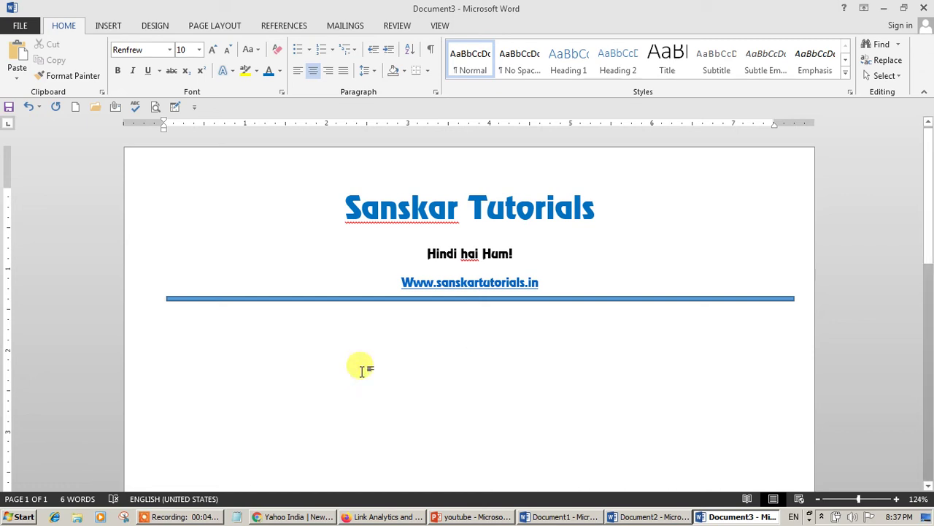
{"action": "key", "text": "ctrl+l"}
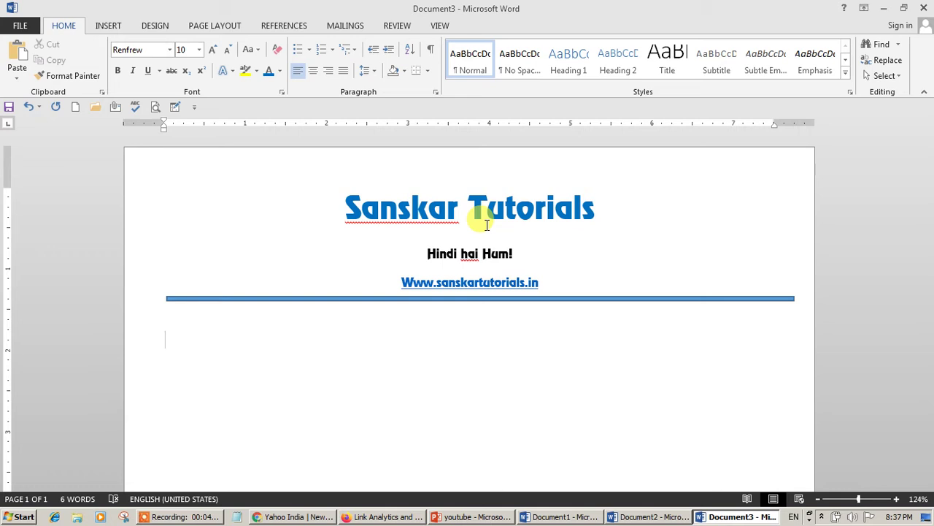
{"action": "type", "text": "Ta"}
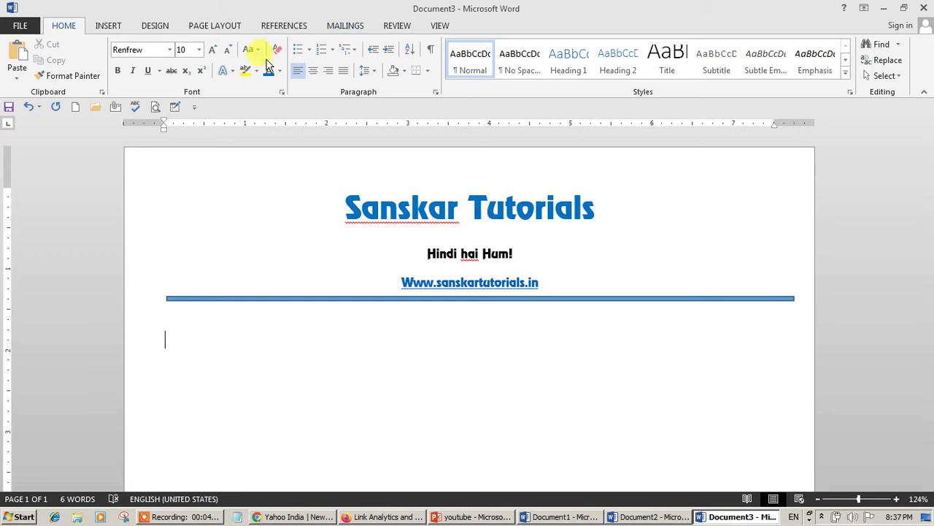
{"action": "left_click", "coordinate": [169, 50]}
{"action": "left_click", "coordinate": [156, 106]}
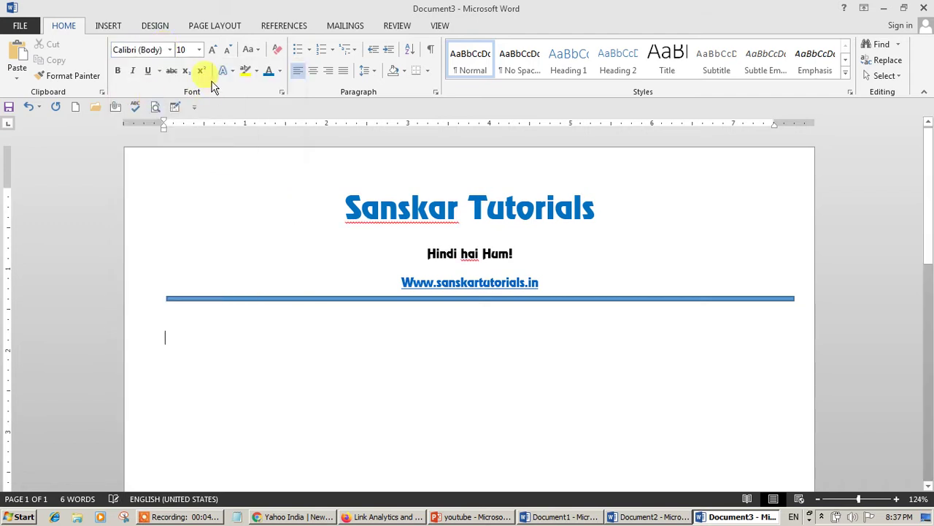
{"action": "left_click", "coordinate": [227, 50]}
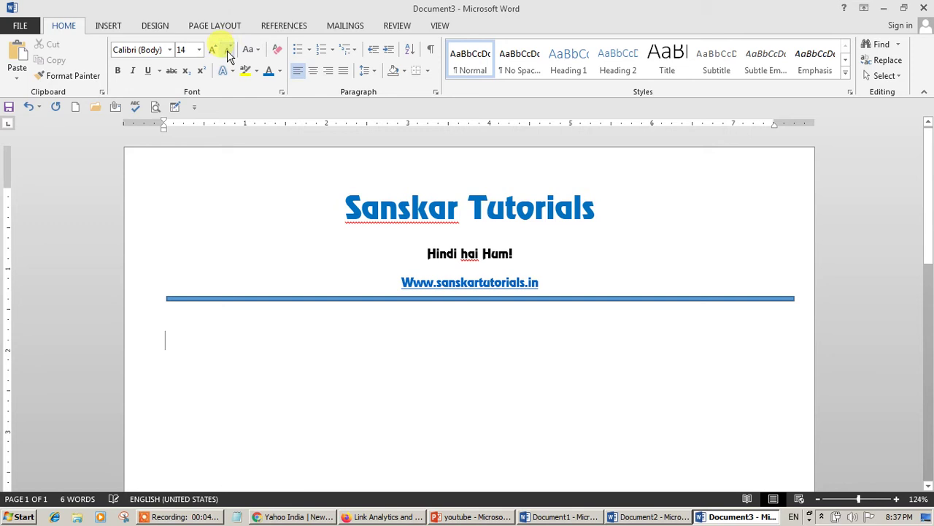
{"action": "left_click", "coordinate": [283, 73]}
{"action": "left_click", "coordinate": [299, 85]}
- Type 'To,' followed by four lines of placeholder text
{"action": "type", "text": "To,"}
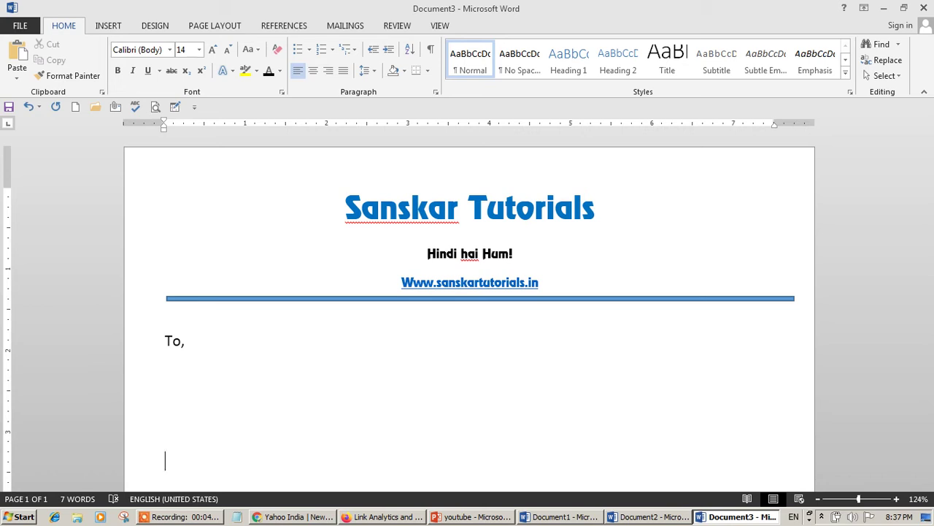
{"action": "type", "text": "lksk jslsldkjgl sjgkjsklgjskdljg skdjgsdg"}
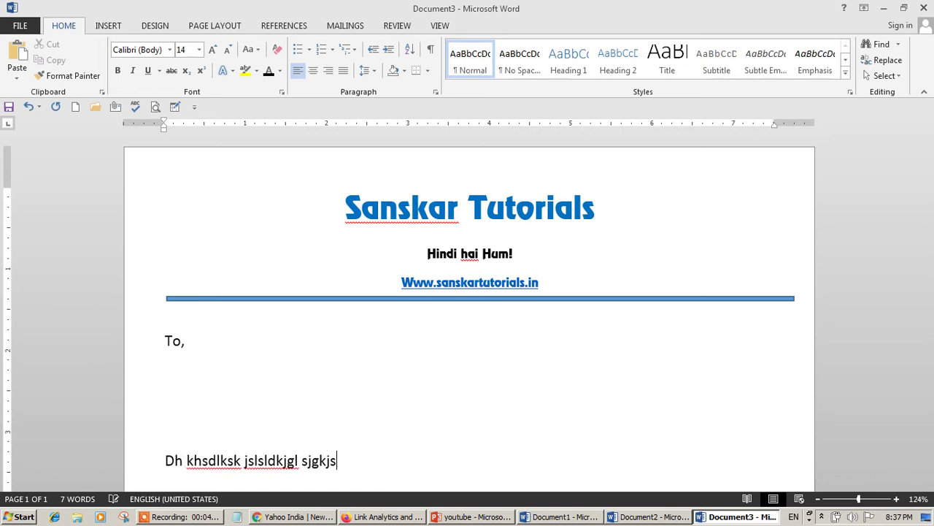
{"action": "key", "text": "Return"}
{"action": "type", "text": "sdglksd glk sdklgjksld jgklsjgk jsdklgj sdklgjklsdjgklds jgkljdskl jsdk"}
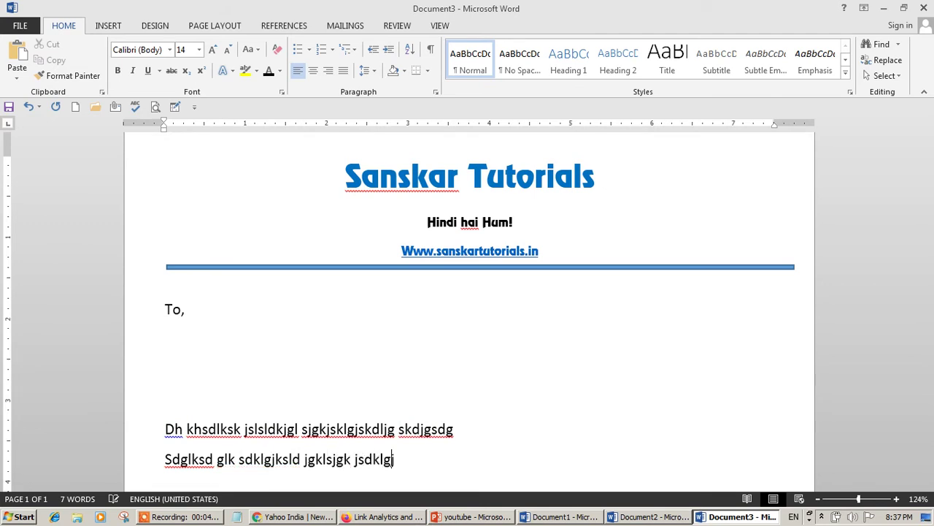
{"action": "type", "text": "lgjdsklj ksdjgklsdgkljs"}
{"action": "key", "text": "Return"}
{"action": "type", "text": "sglsdg kjdsklgj dskgj sdkj gkldsj kl jdslkg jdsklgj kdslg"}
{"action": "key", "text": "Return"}
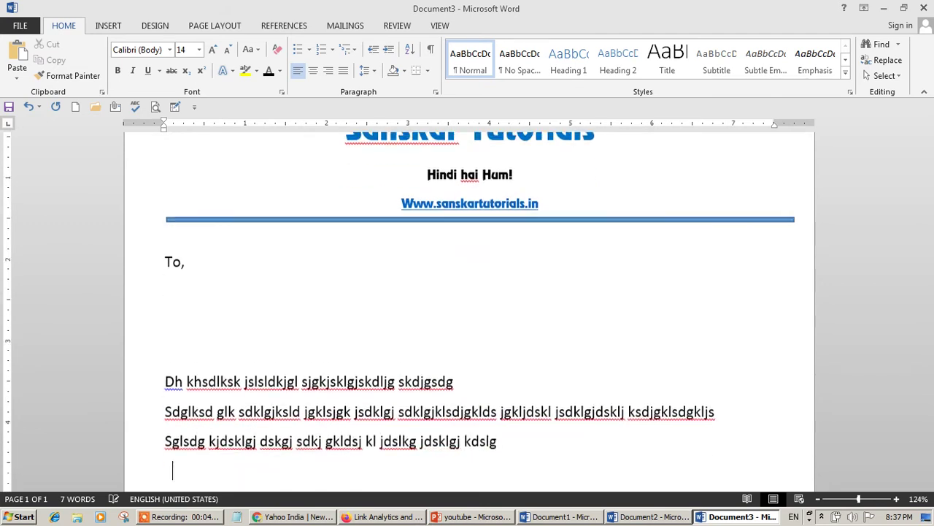
{"action": "type", "text": "lghskdghklsdh glksdhl shdglk hsdlghdls"}
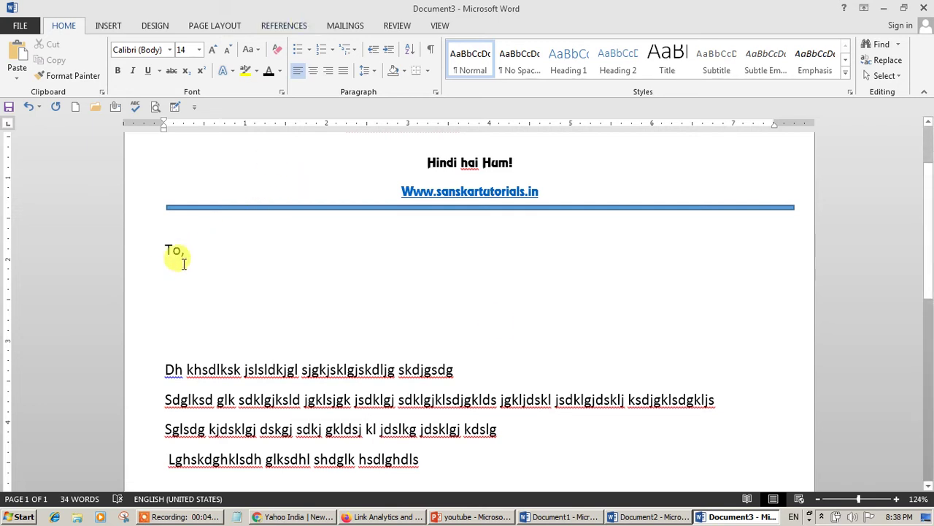
- Add a widely spaced comma and 'dfgdfgdsdkjhg' at the far right of the fourth line
{"action": "left_click", "coordinate": [548, 445]}
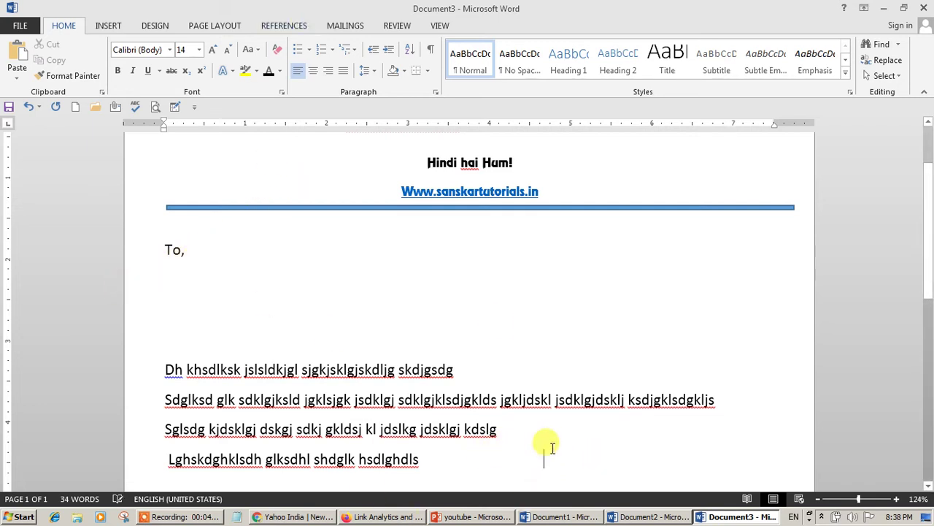
{"action": "type", "text": ",                         "}
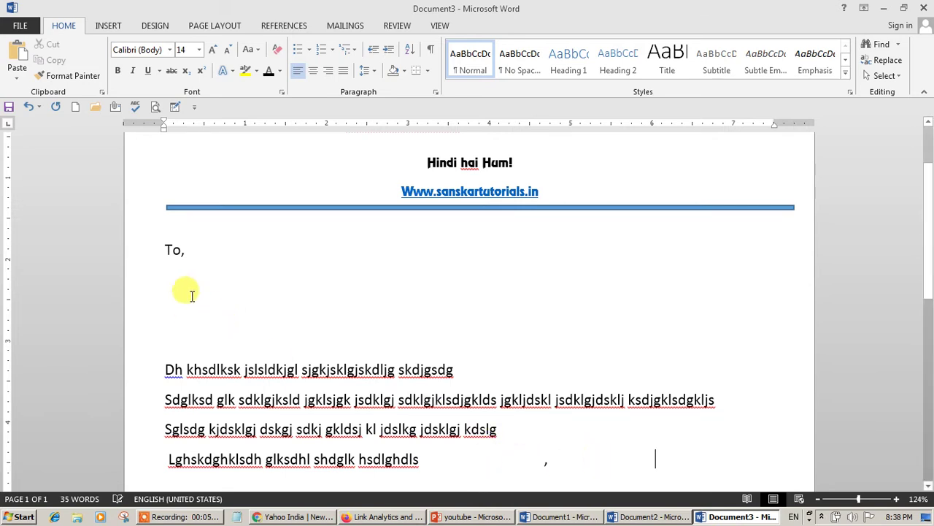
{"action": "type", "text": "  dfgdfgdsdkjhg"}
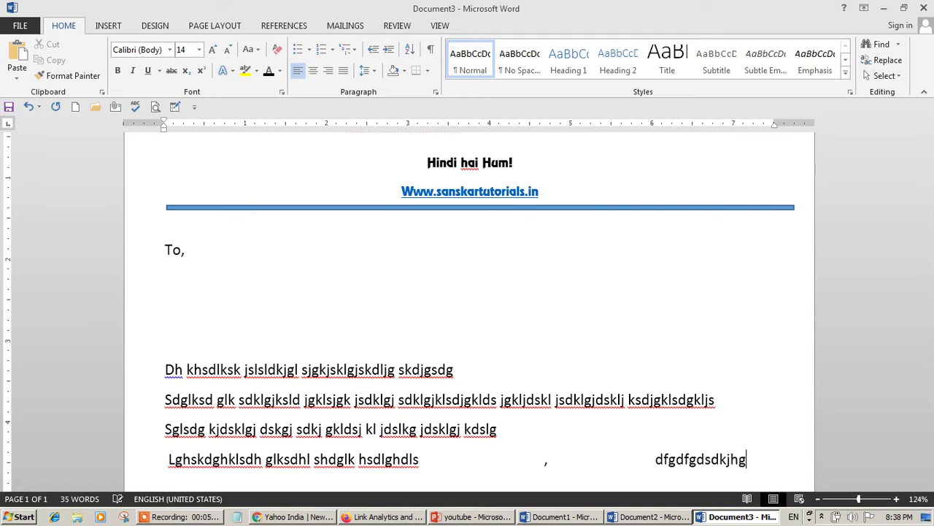
{"action": "key", "text": "Return"}
- Type three more lines of filler text below it
{"action": "type", "text": "sdshdkhsdkghsjkdhgjksdhgkhsdgjkh sdjkghsdjkghsdjk"}
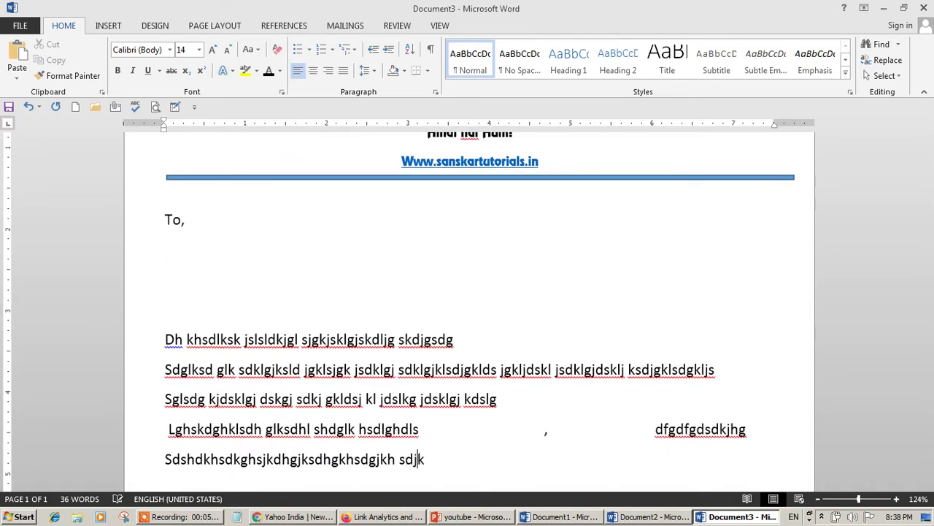
{"action": "key", "text": "Return"}
{"action": "type", "text": "sdgsdhgkshdgklshdg"}
{"action": "key", "text": "Return"}
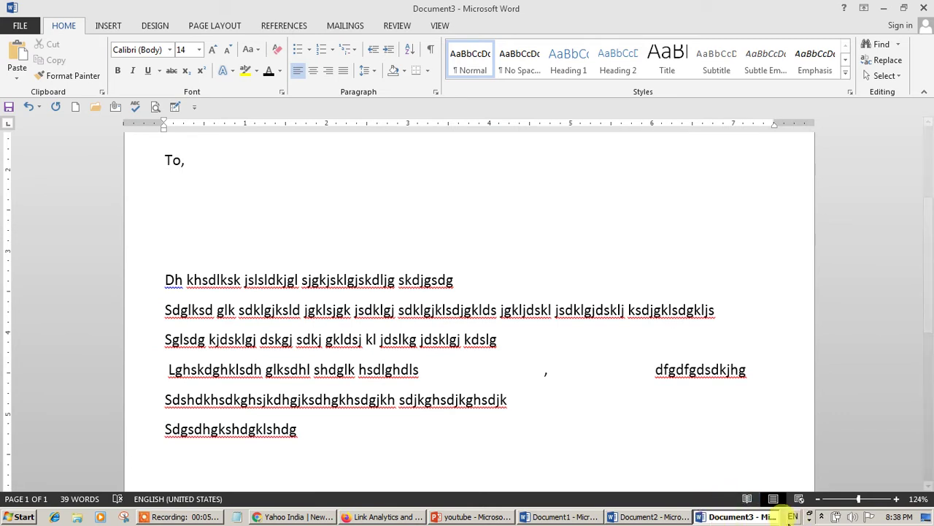
{"action": "type", "text": "dhgi"}
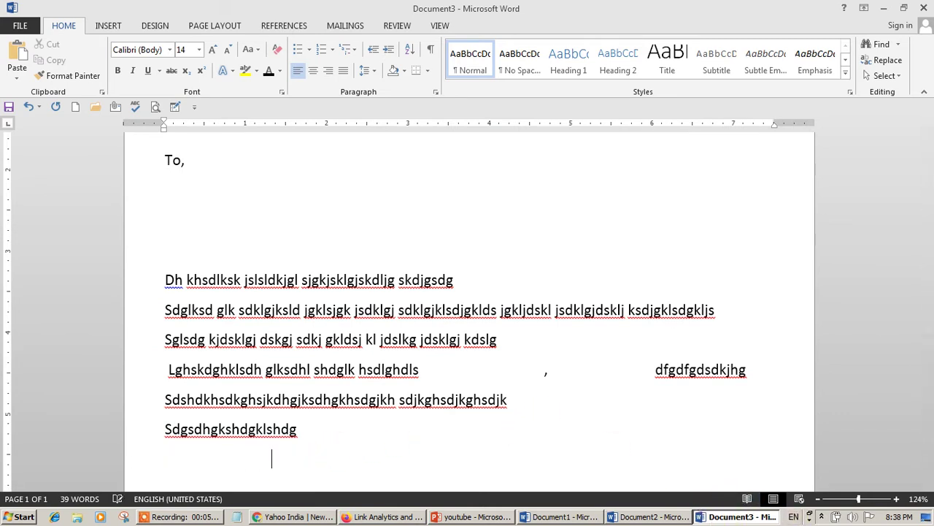
{"action": "type", "text": " hsdgwg hsdkhskksl ghkl"}
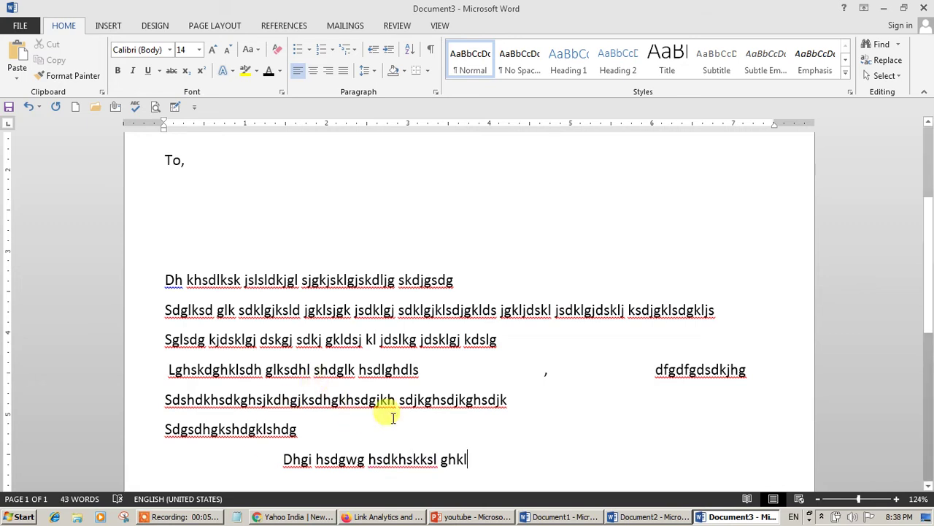
{"action": "left_click_drag", "start_coordinate": [422, 370], "coordinate": [642, 370]}
{"action": "left_click", "coordinate": [215, 459]}
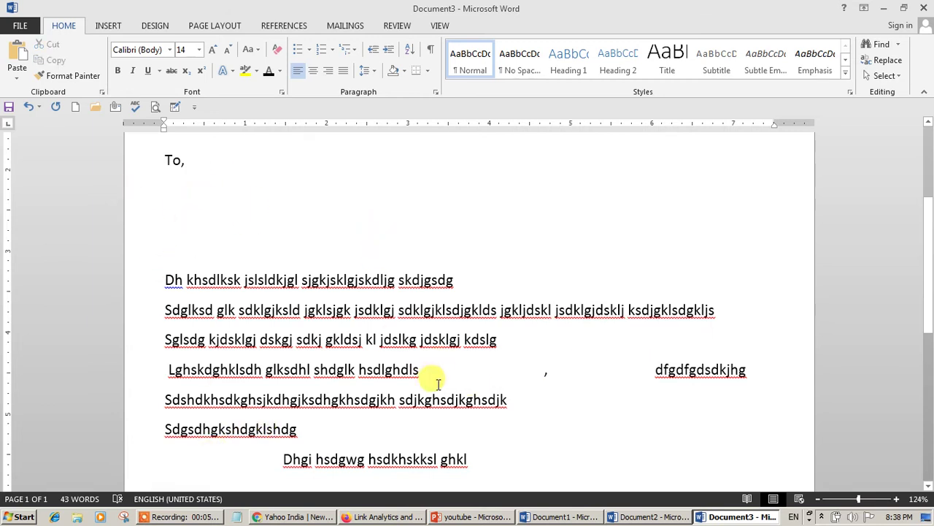
{"action": "scroll", "coordinate": [434, 375], "scroll_direction": "up", "scroll_amount": 5}
{"action": "scroll", "coordinate": [438, 379], "scroll_direction": "down", "scroll_amount": 2}
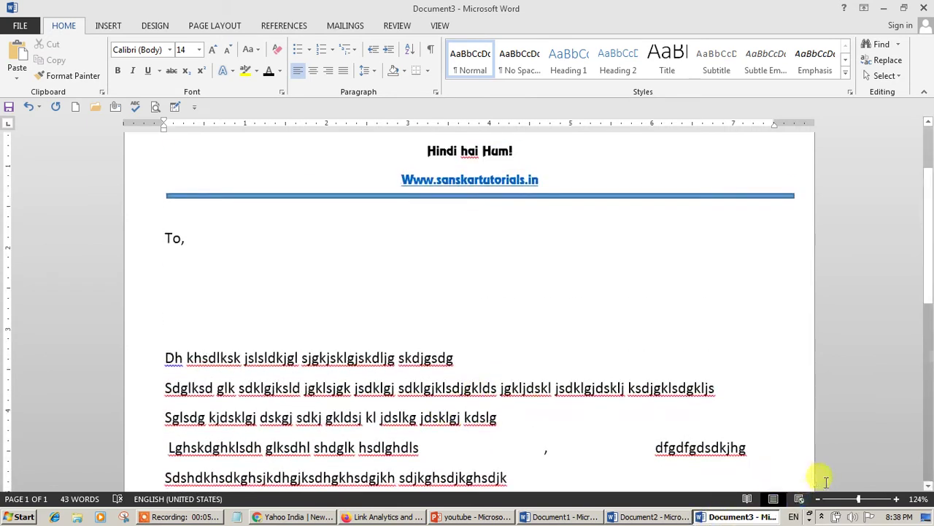
- Zoom out to 91%, put the caret under 'To,', and open Mailings' Start Mail Merge list
{"action": "left_click", "coordinate": [855, 498]}
{"action": "scroll", "coordinate": [438, 312], "scroll_direction": "up", "scroll_amount": 2}
{"action": "scroll", "coordinate": [434, 315], "scroll_direction": "down", "scroll_amount": 3}
{"action": "scroll", "coordinate": [438, 317], "scroll_direction": "up", "scroll_amount": 3}
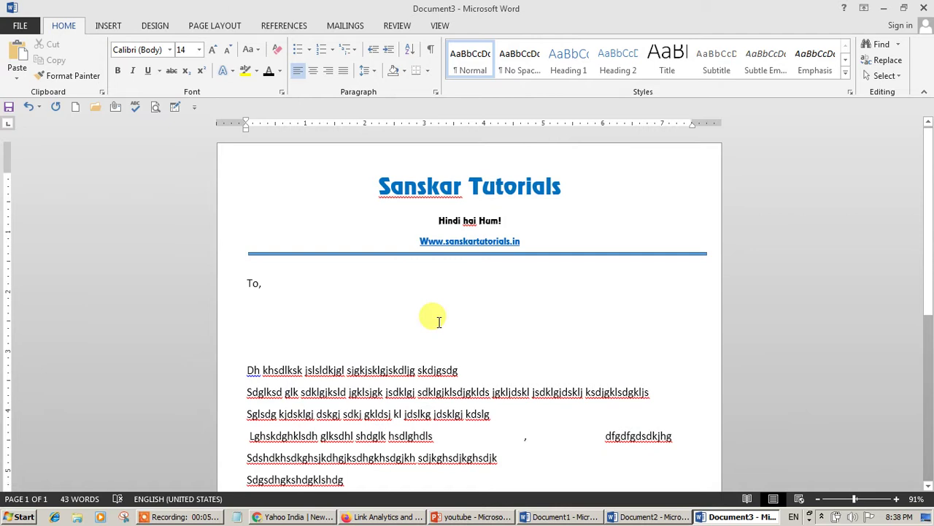
{"action": "left_click", "coordinate": [354, 26]}
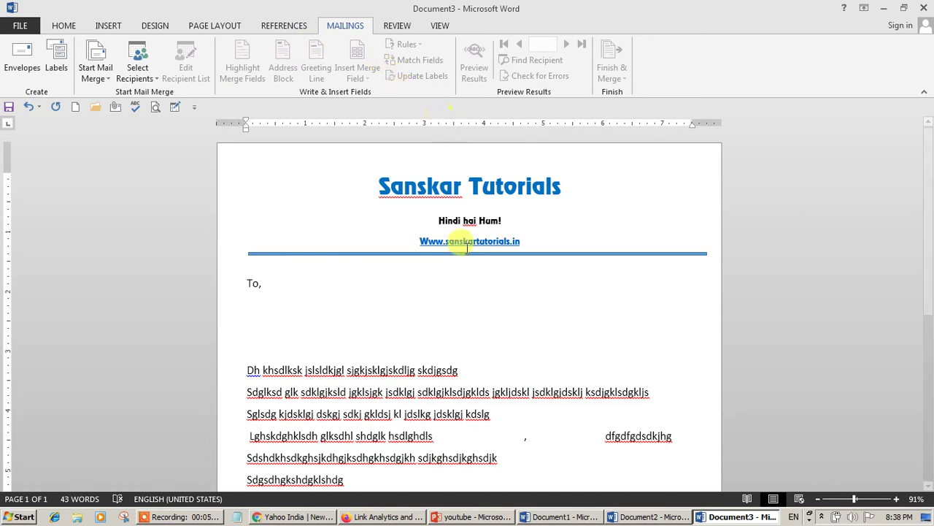
{"action": "left_click", "coordinate": [302, 266]}
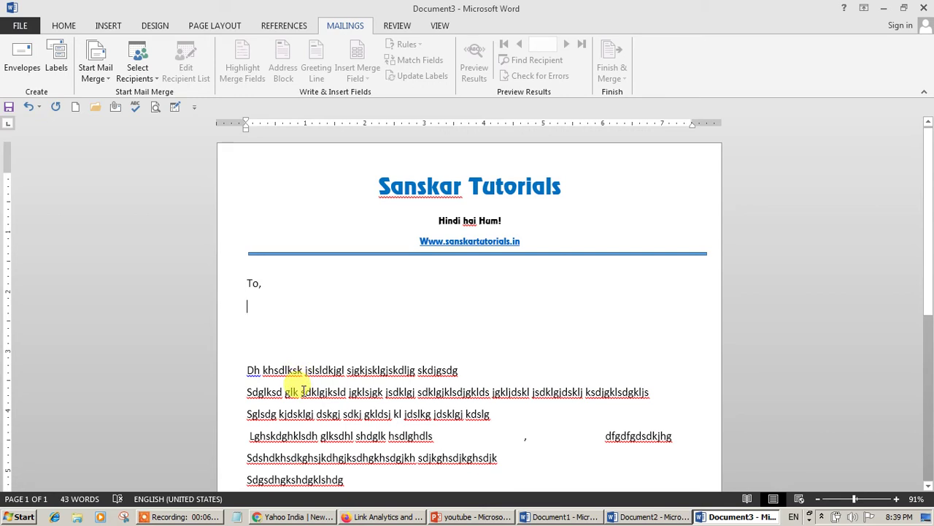
{"action": "left_click", "coordinate": [98, 75]}
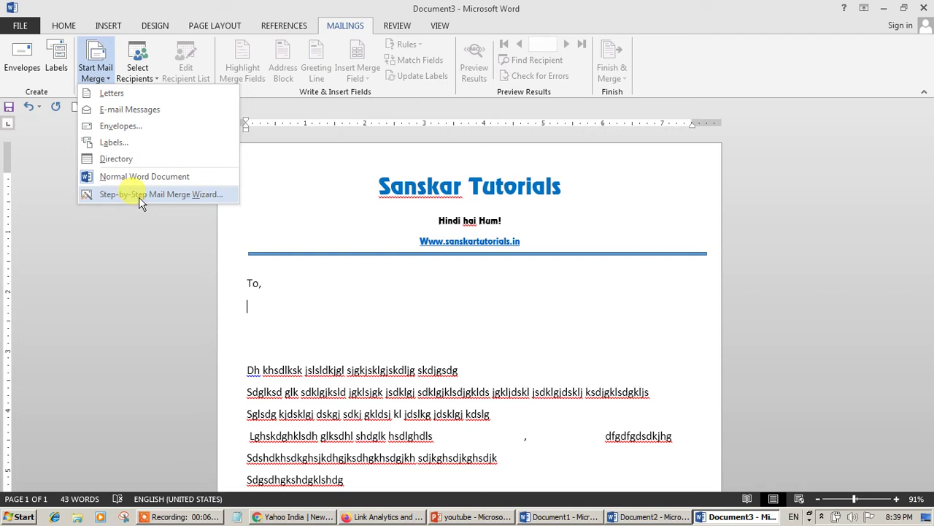
- Run the Step-by-Step Mail Merge Wizard to step 3 with 'Type a new list' selected
{"action": "left_click", "coordinate": [176, 202]}
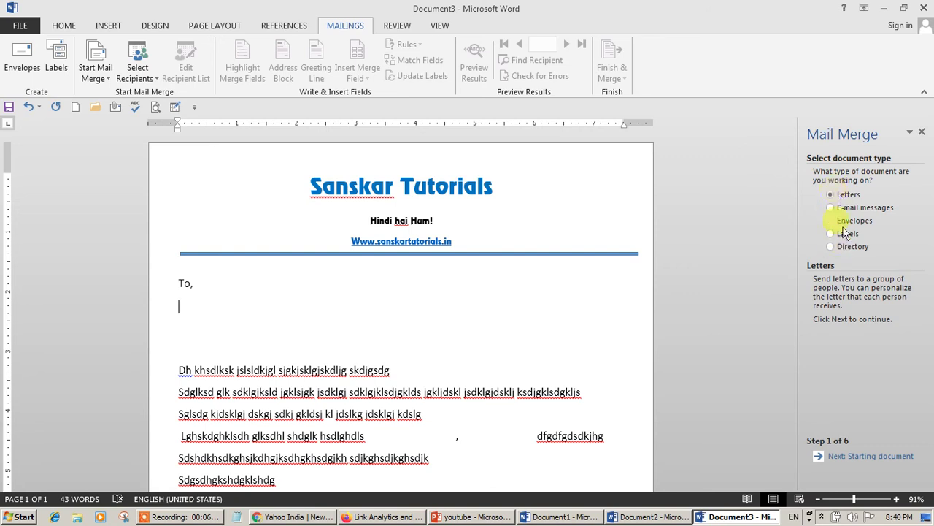
{"action": "left_click", "coordinate": [870, 456]}
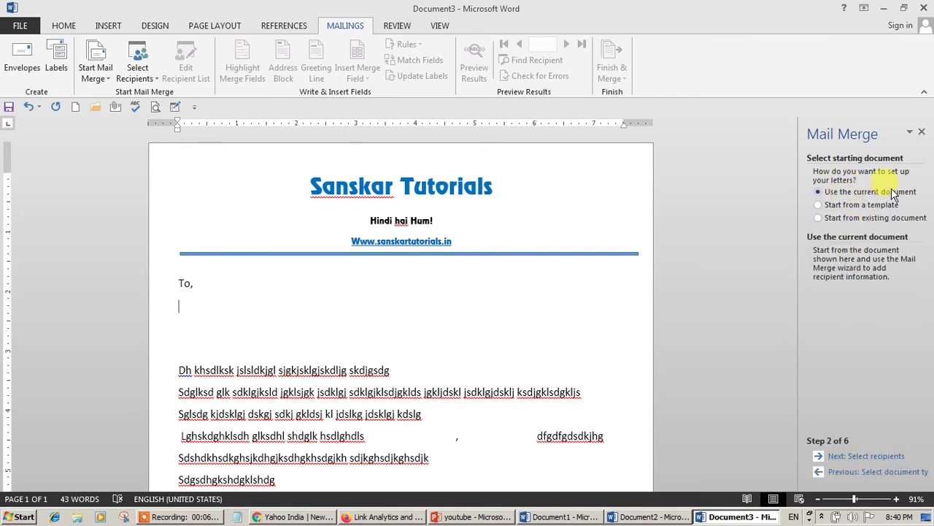
{"action": "left_click", "coordinate": [875, 459]}
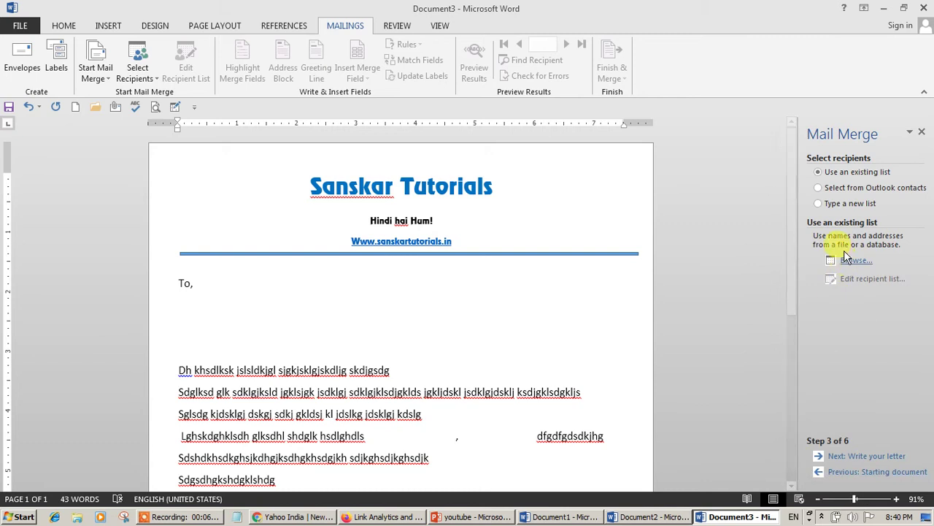
{"action": "left_click", "coordinate": [845, 206]}
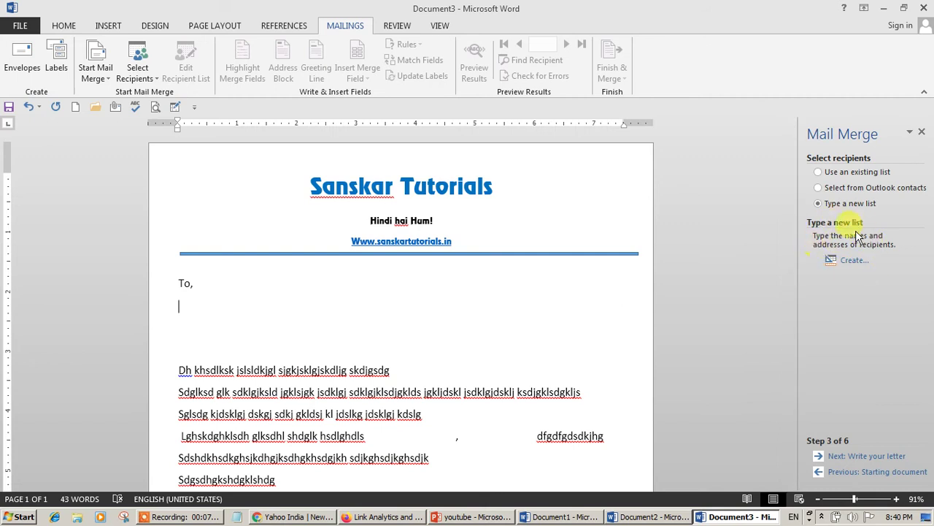
{"action": "left_click", "coordinate": [834, 173]}
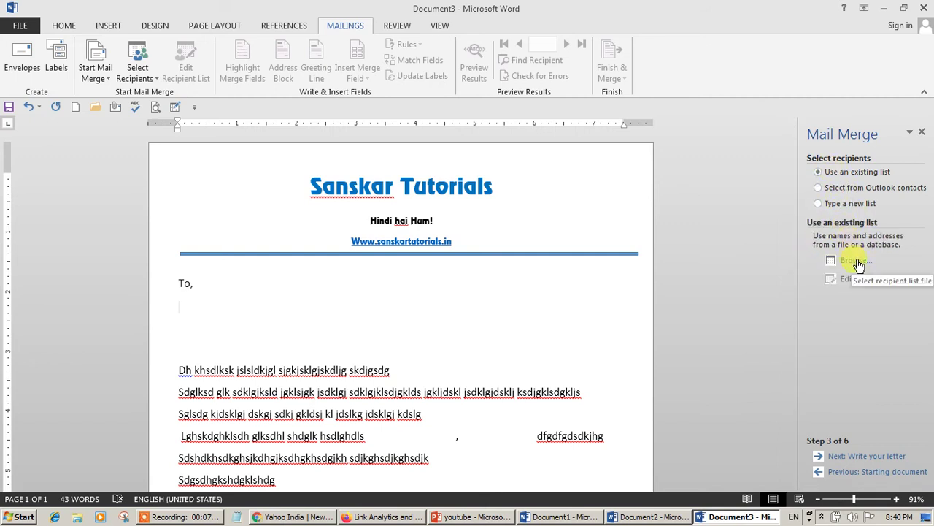
{"action": "left_click", "coordinate": [829, 204]}
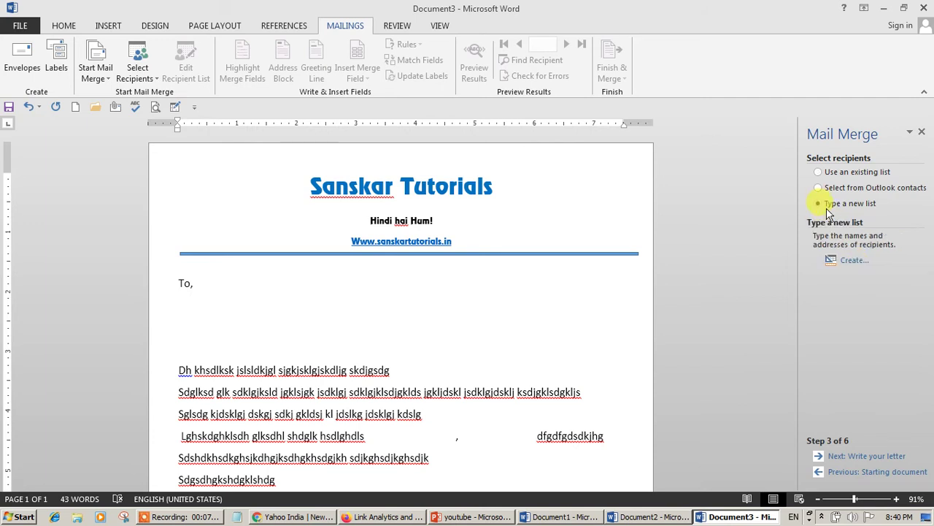
- Create a new address list, open Customize Columns, and delete the Title field
{"action": "left_click", "coordinate": [850, 260]}
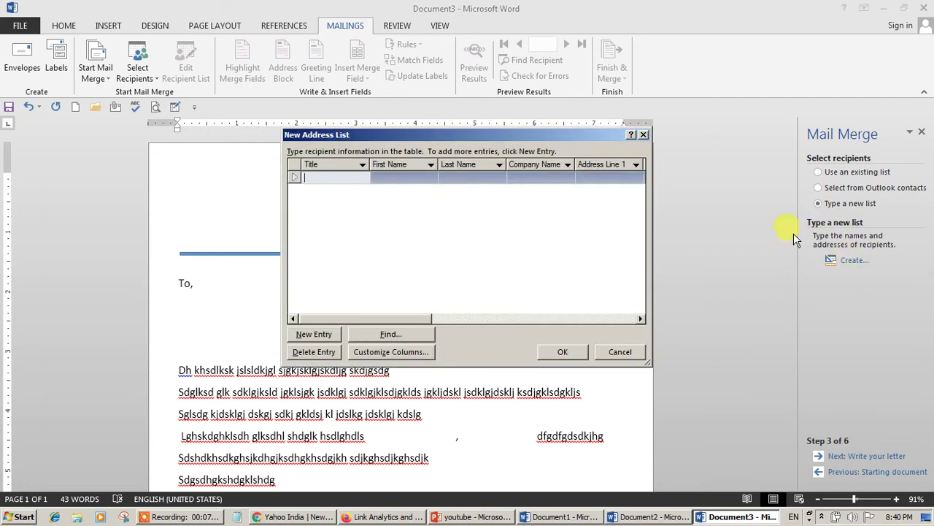
{"action": "left_click_drag", "start_coordinate": [413, 317], "coordinate": [367, 299]}
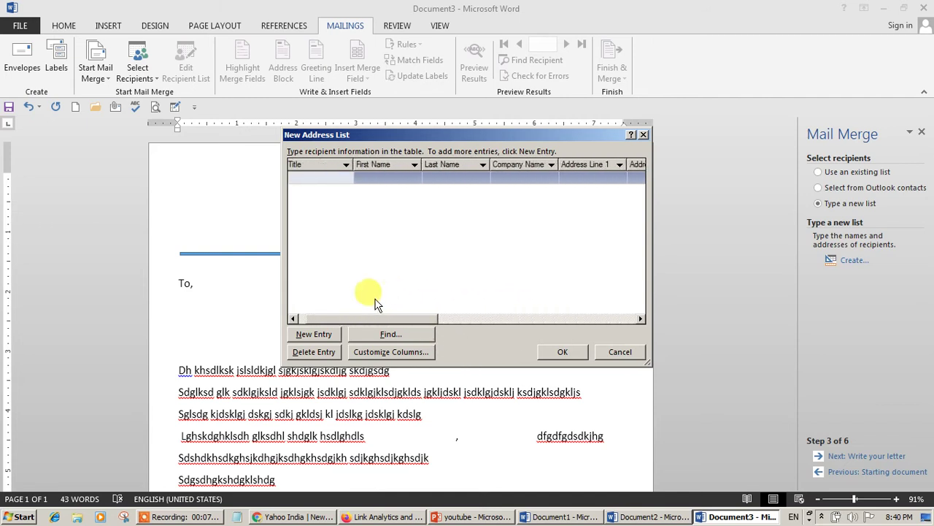
{"action": "left_click_drag", "start_coordinate": [392, 327], "coordinate": [570, 310]}
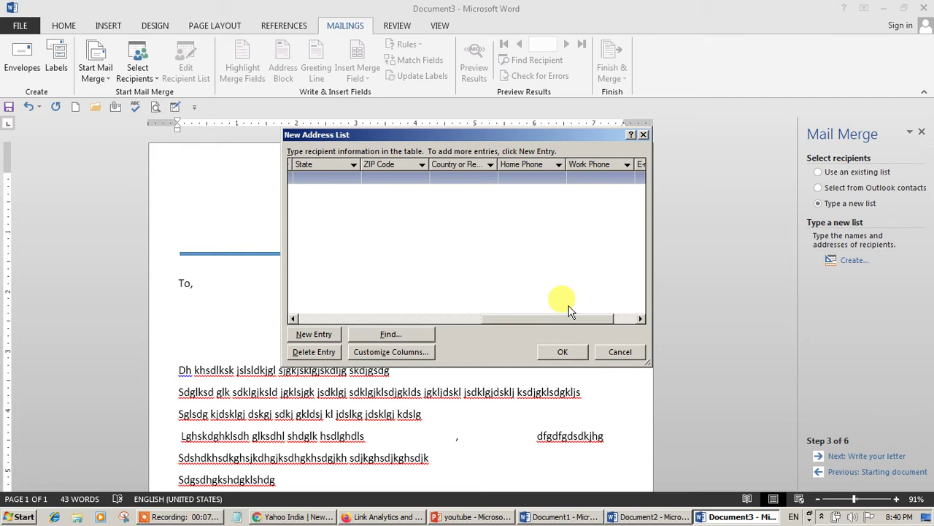
{"action": "left_click", "coordinate": [408, 353]}
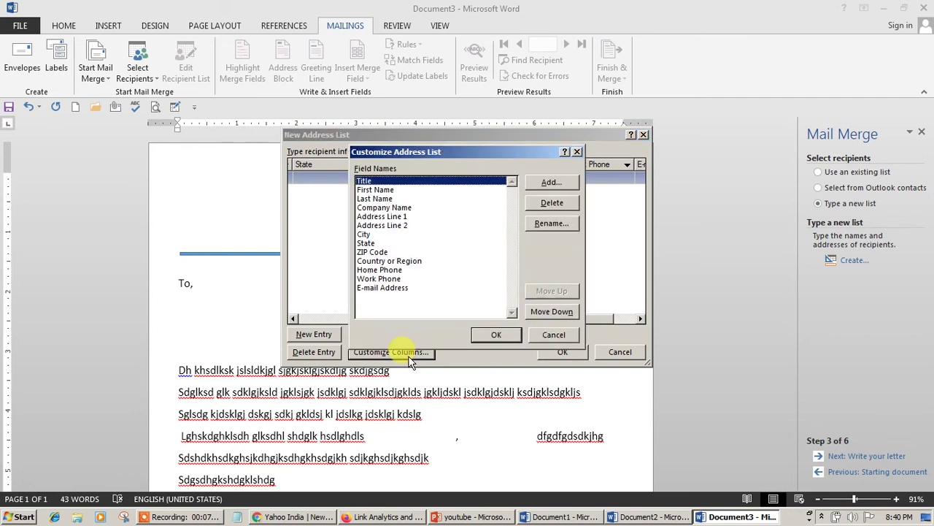
{"action": "left_click", "coordinate": [558, 208]}
{"action": "left_click", "coordinate": [445, 289]}
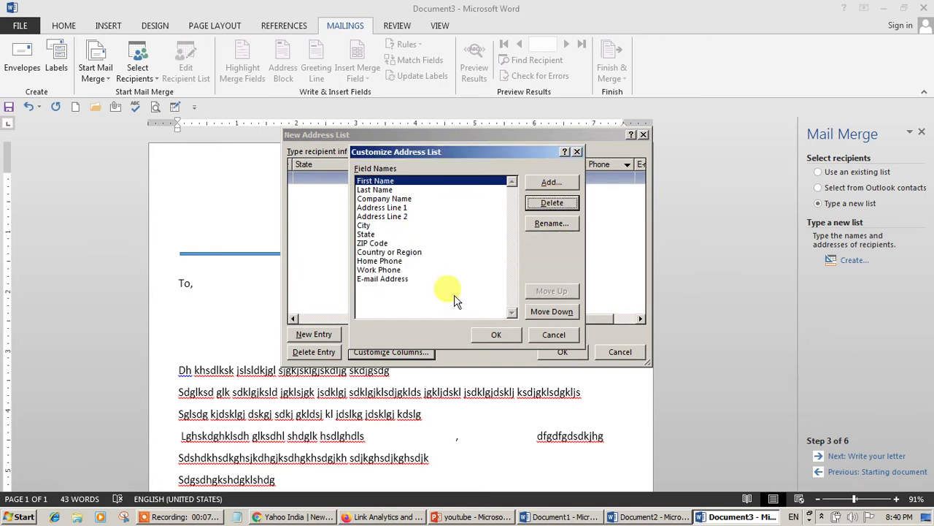
- Delete the Last Name, Company Name, Country or Region and E-mail Address fields
{"action": "left_click", "coordinate": [375, 190]}
{"action": "left_click", "coordinate": [564, 205]}
{"action": "left_click", "coordinate": [442, 289]}
{"action": "left_click", "coordinate": [394, 190]}
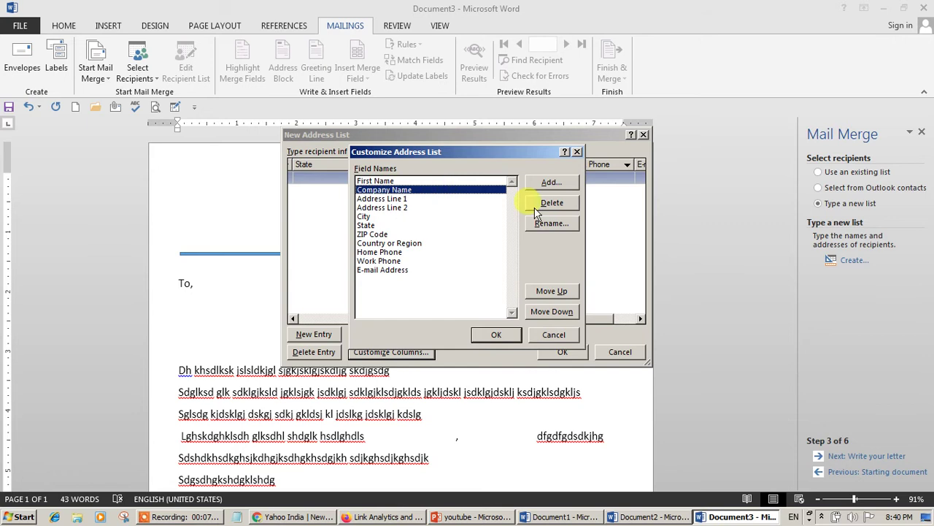
{"action": "left_click", "coordinate": [552, 212]}
{"action": "left_click", "coordinate": [443, 288]}
{"action": "left_click", "coordinate": [406, 235]}
{"action": "left_click", "coordinate": [531, 206]}
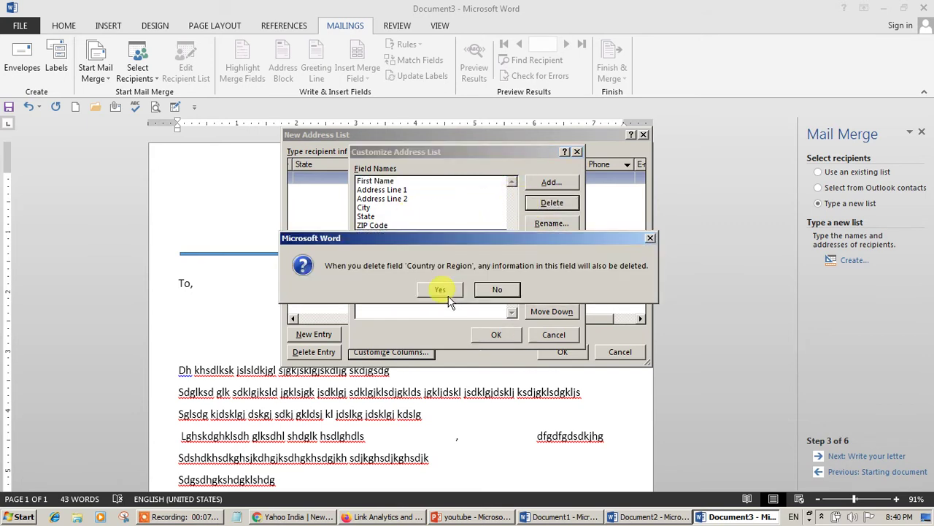
{"action": "left_click", "coordinate": [442, 290]}
{"action": "left_click", "coordinate": [394, 252]}
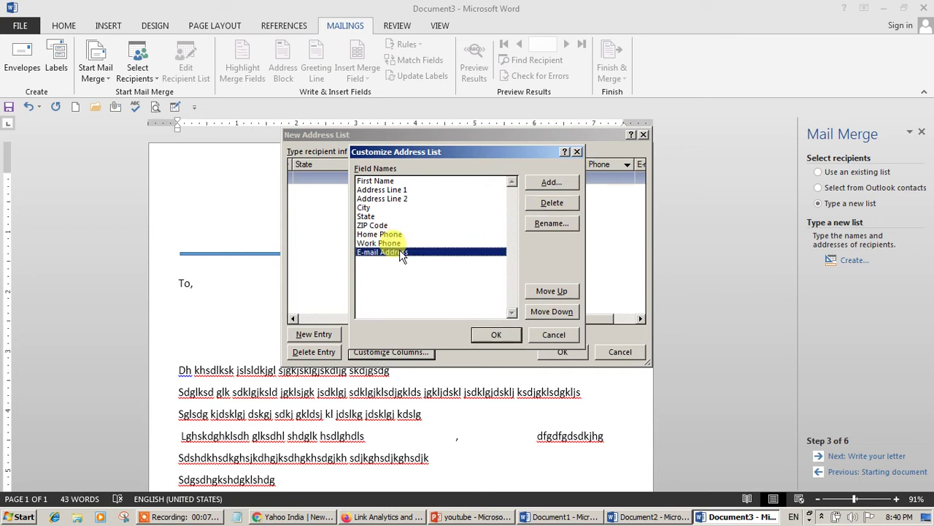
{"action": "left_click", "coordinate": [533, 205]}
{"action": "left_click", "coordinate": [441, 288]}
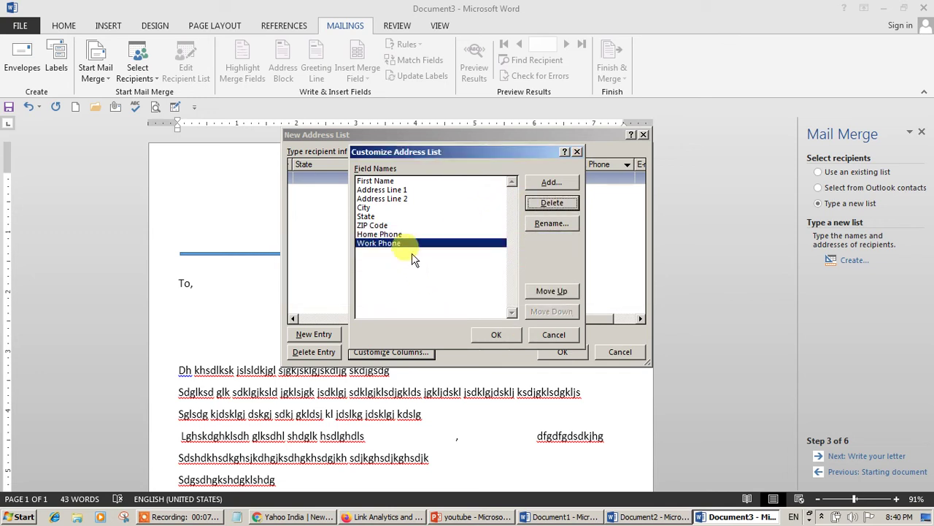
- Delete the City, State, Address Line 2 and Home Phone fields and apply the changes
{"action": "left_click", "coordinate": [365, 207]}
{"action": "left_click", "coordinate": [533, 205]}
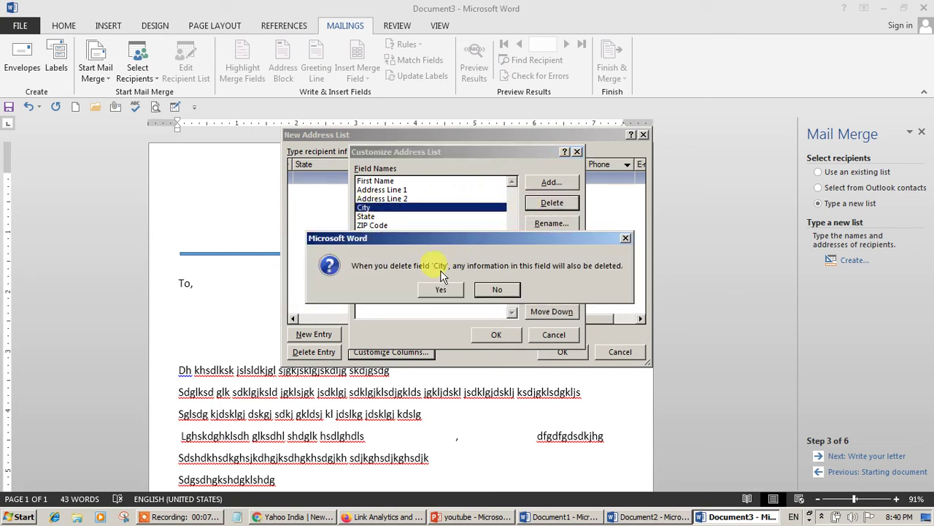
{"action": "left_click", "coordinate": [441, 289]}
{"action": "left_click", "coordinate": [365, 207]}
{"action": "left_click", "coordinate": [567, 205]}
{"action": "left_click", "coordinate": [447, 288]}
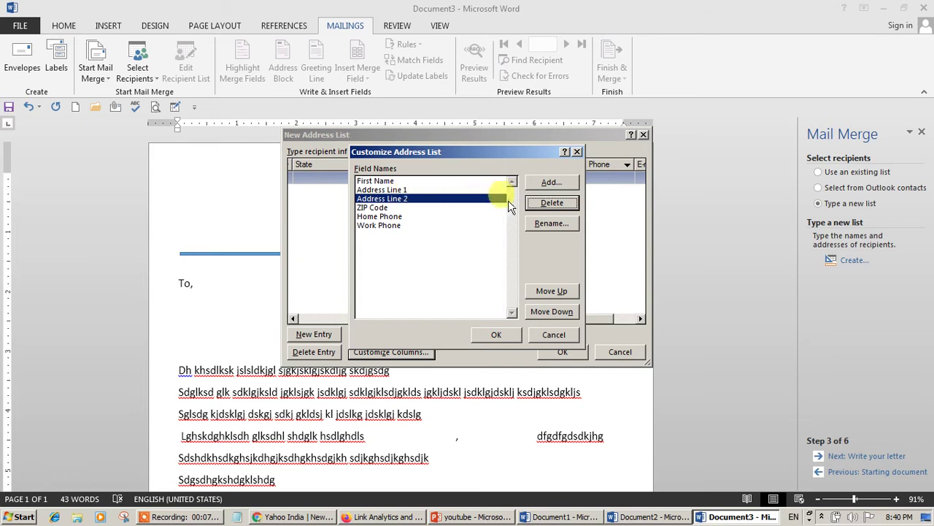
{"action": "left_click", "coordinate": [553, 201]}
{"action": "left_click", "coordinate": [443, 289]}
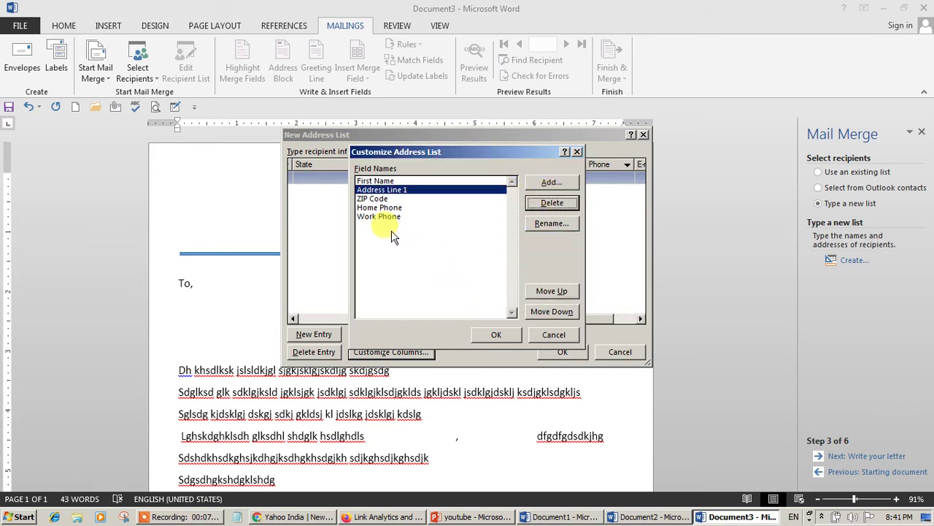
{"action": "left_click", "coordinate": [383, 207]}
{"action": "left_click", "coordinate": [551, 204]}
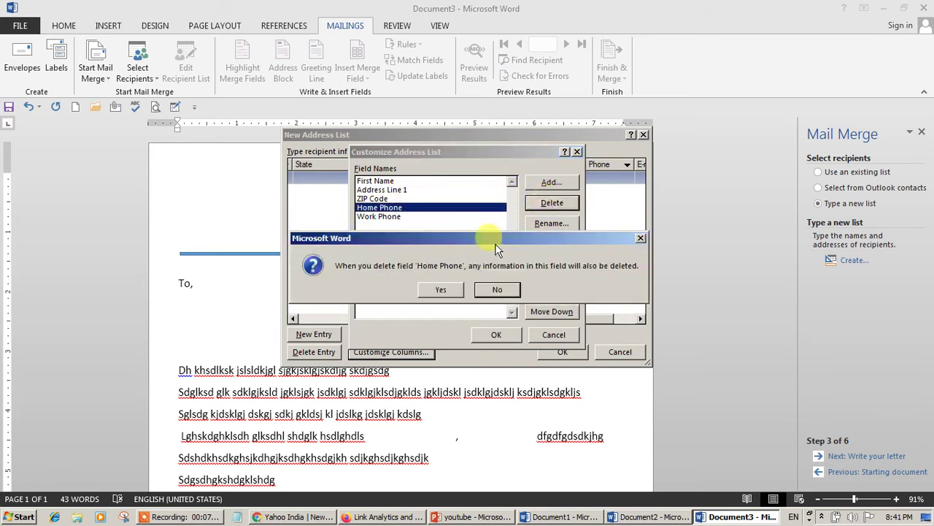
{"action": "left_click", "coordinate": [442, 287]}
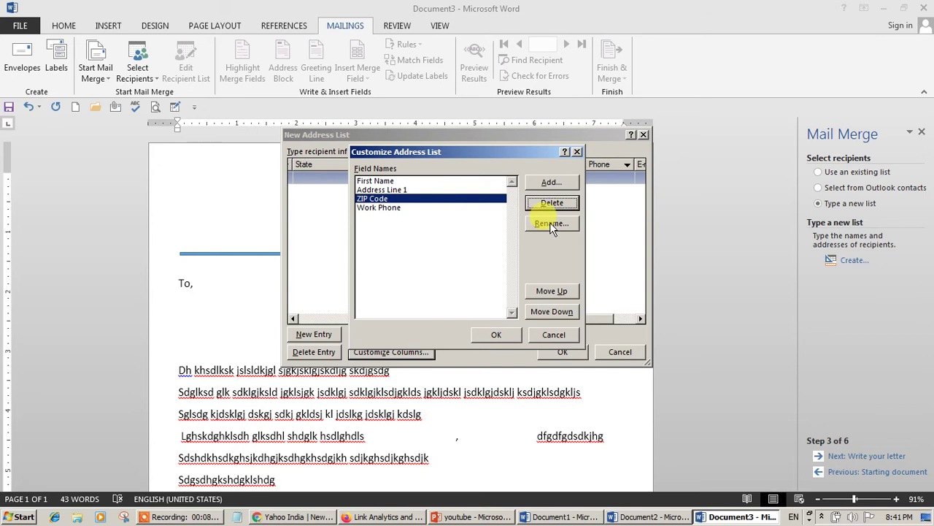
{"action": "left_click", "coordinate": [494, 333]}
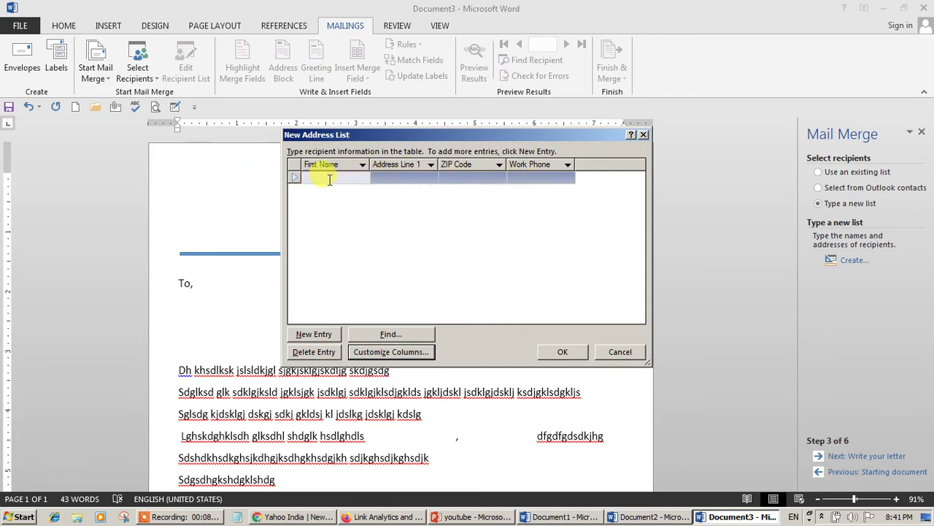
- Fill in the first recipient's row with city Mumbai, a ZIP code and a work phone
{"action": "key", "text": "Tab"}
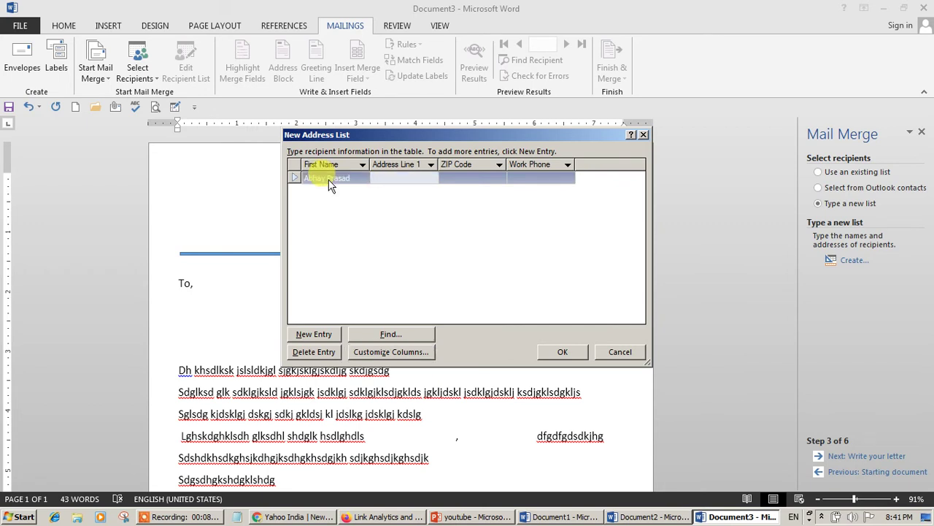
{"action": "type", "text": "Mumbai"}
{"action": "key", "text": "Tab"}
{"action": "type", "text": "664646"}
{"action": "key", "text": "Tab"}
{"action": "type", "text": "5+56+6+6"}
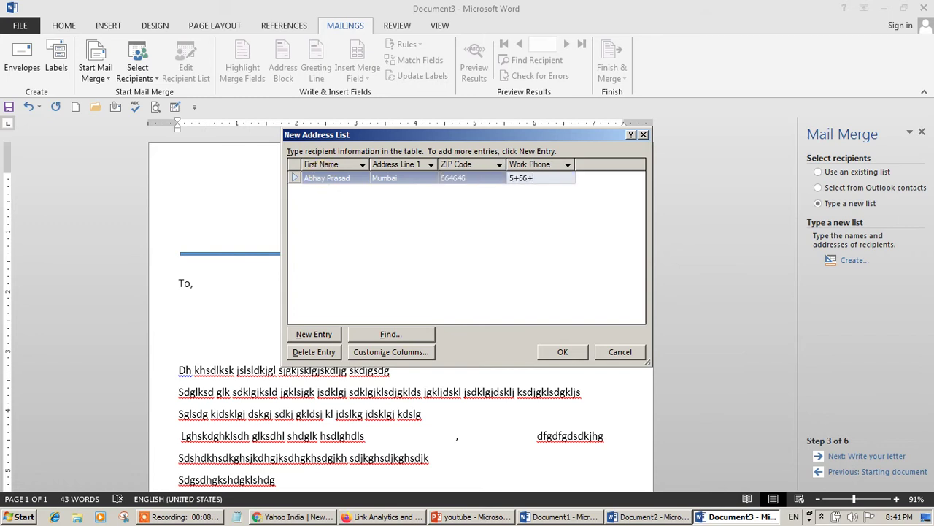
{"action": "key", "text": "BackSpace"}
{"action": "key", "text": "BackSpace"}
{"action": "key", "text": "BackSpace"}
{"action": "key", "text": "BackSpace"}
{"action": "key", "text": "BackSpace"}
{"action": "key", "text": "BackSpace"}
{"action": "key", "text": "BackSpace"}
{"action": "type", "text": "77979"}
{"action": "key", "text": "Tab"}
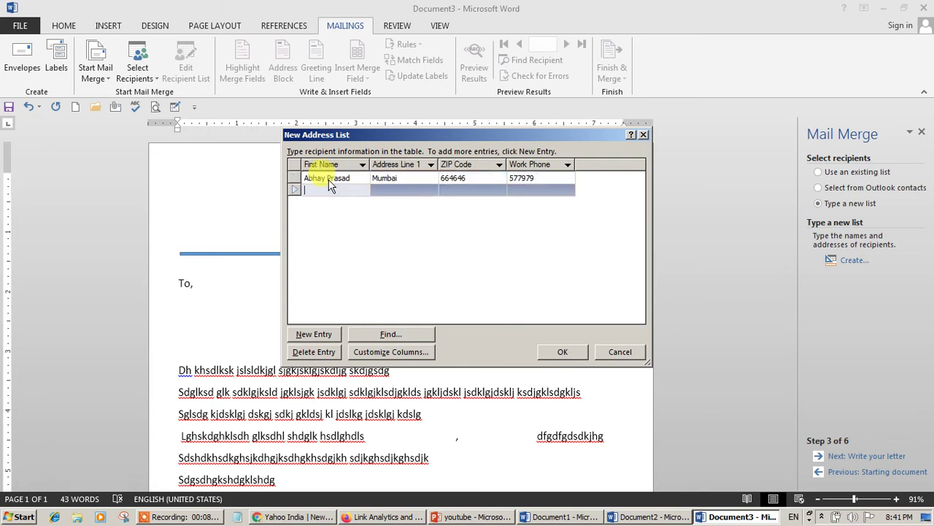
- Add a second recipient from Delhi with ZIP code and work phone, correcting the name's spelling
{"action": "type", "text": "Radik"}
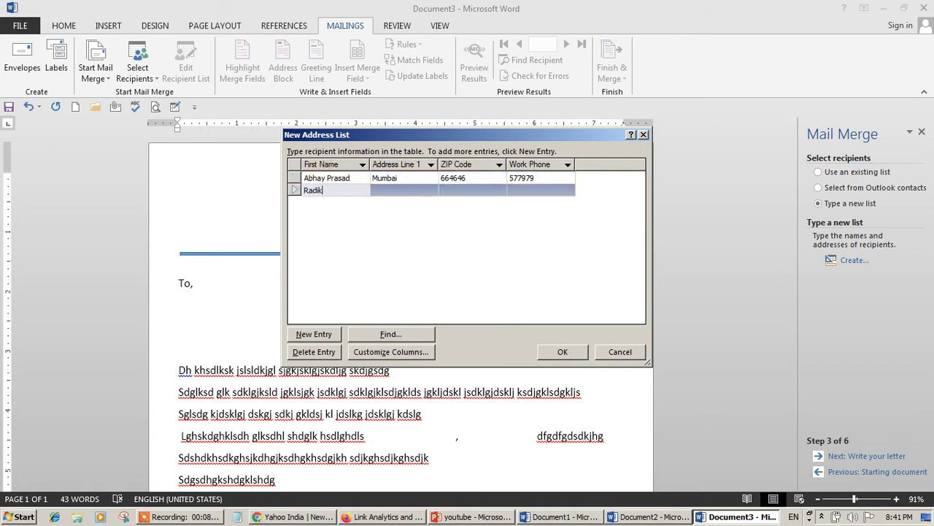
{"action": "key", "text": "BackSpace"}
{"action": "type", "text": "hik"}
{"action": "key", "text": "BackSpace"}
{"action": "type", "text": "ika"}
{"action": "key", "text": "Tab"}
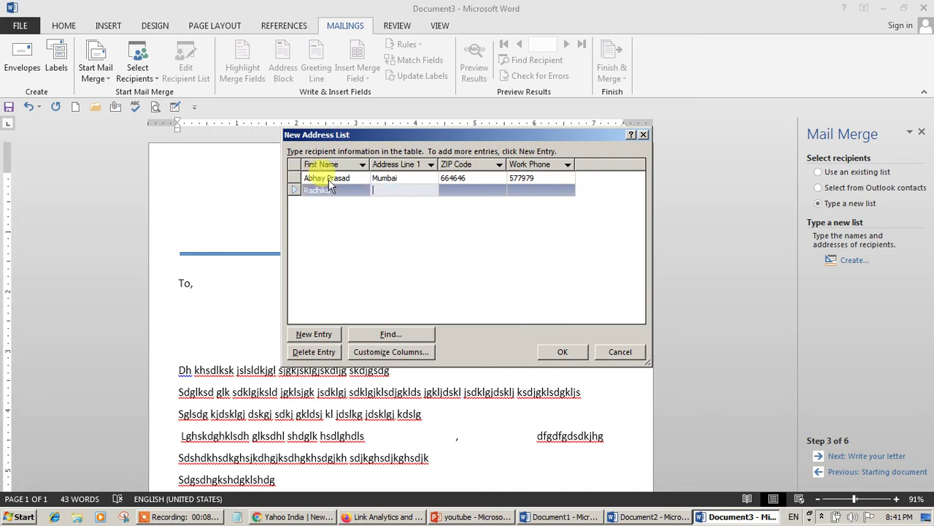
{"action": "type", "text": "Del"}
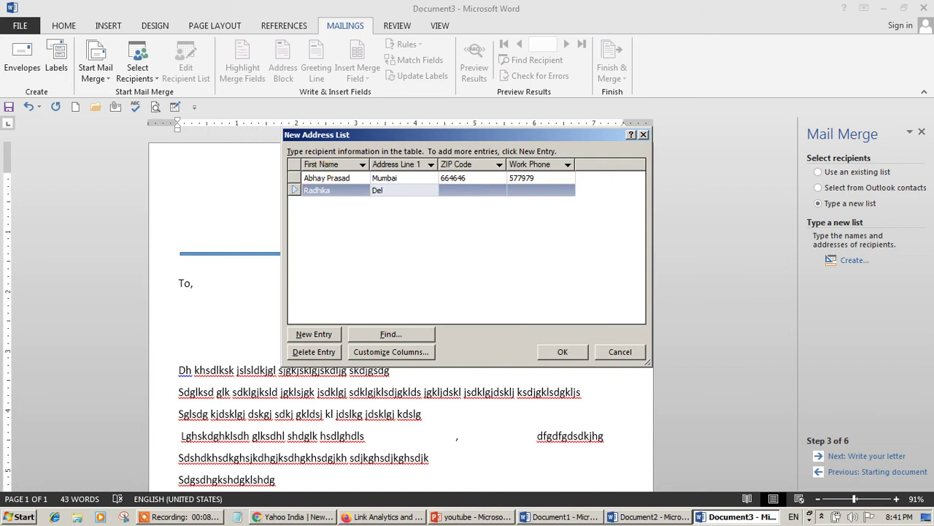
{"action": "type", "text": "hi"}
{"action": "key", "text": "Tab"}
{"action": "type", "text": "464646"}
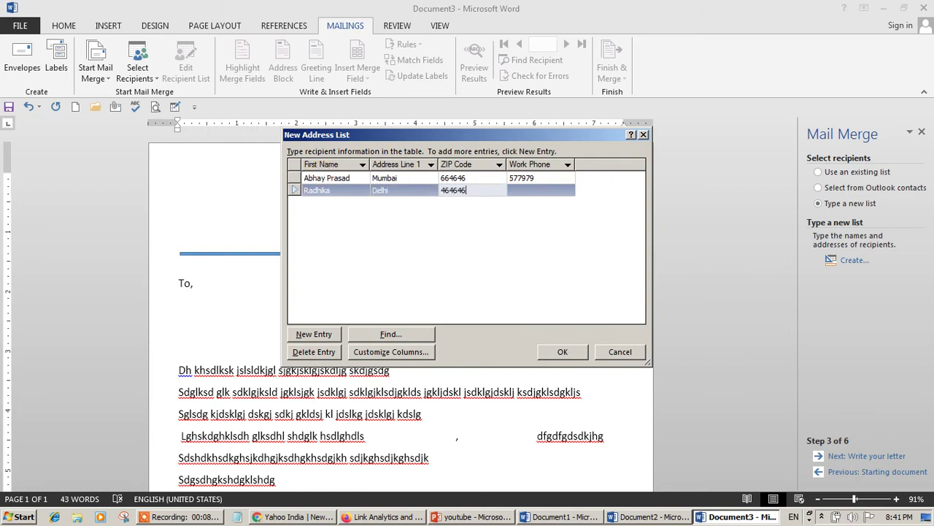
{"action": "key", "text": "Tab"}
{"action": "type", "text": "644646"}
{"action": "key", "text": "Tab"}
- Add two more recipients, from Pune and Patna, each with ZIP code and work phone
{"action": "type", "text": "Aditya"}
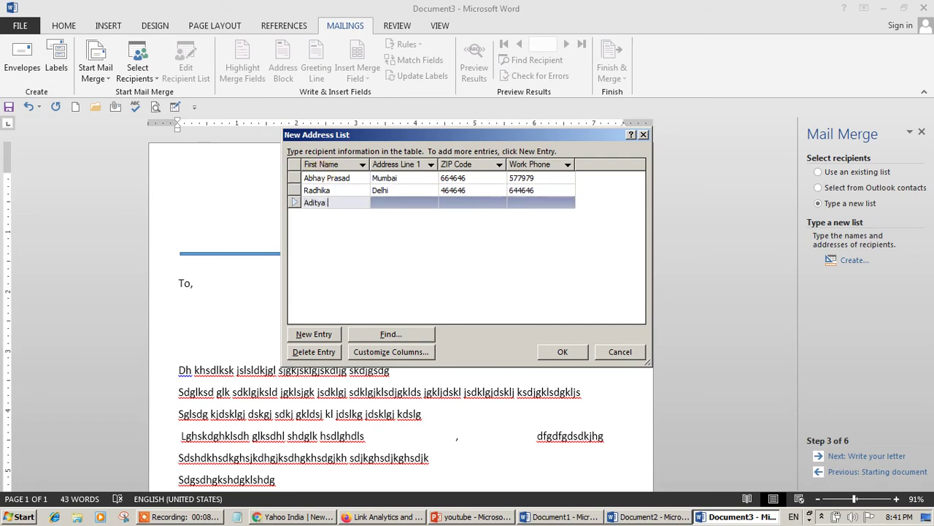
{"action": "key", "text": "Tab"}
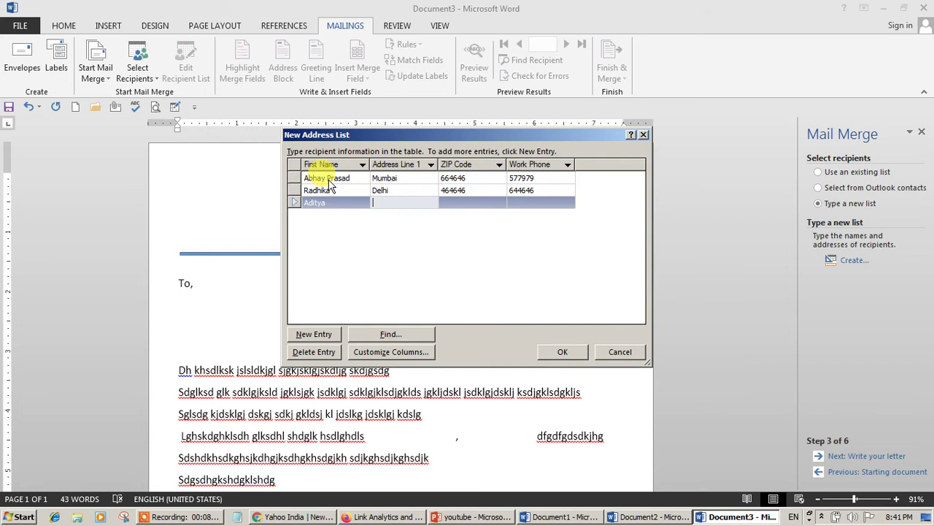
{"action": "type", "text": "Pune"}
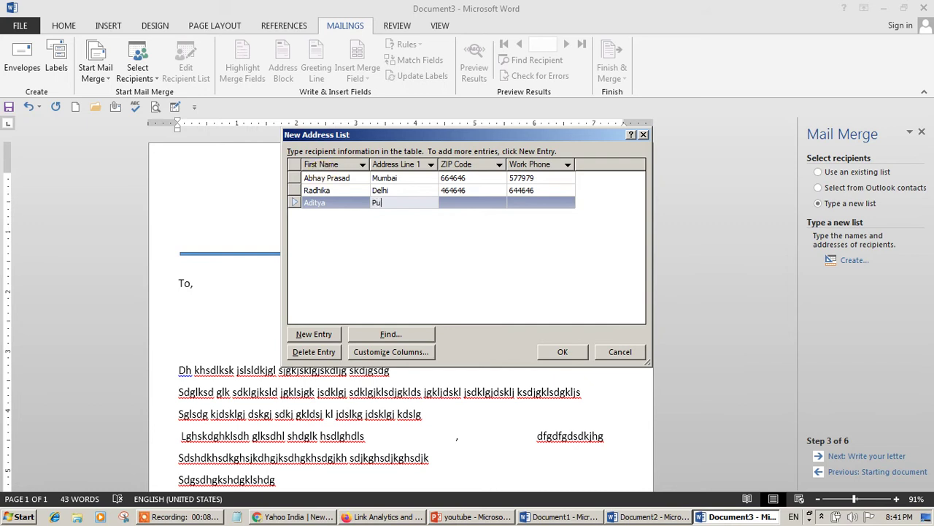
{"action": "key", "text": "Tab"}
{"action": "type", "text": "446546"}
{"action": "key", "text": "Tab"}
{"action": "type", "text": "46465"}
{"action": "key", "text": "Tab"}
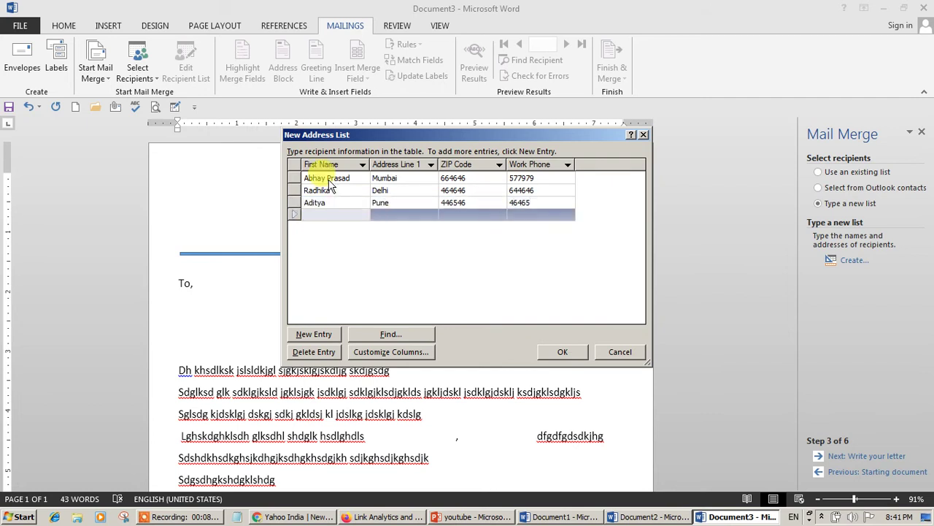
{"action": "type", "text": "Astha"}
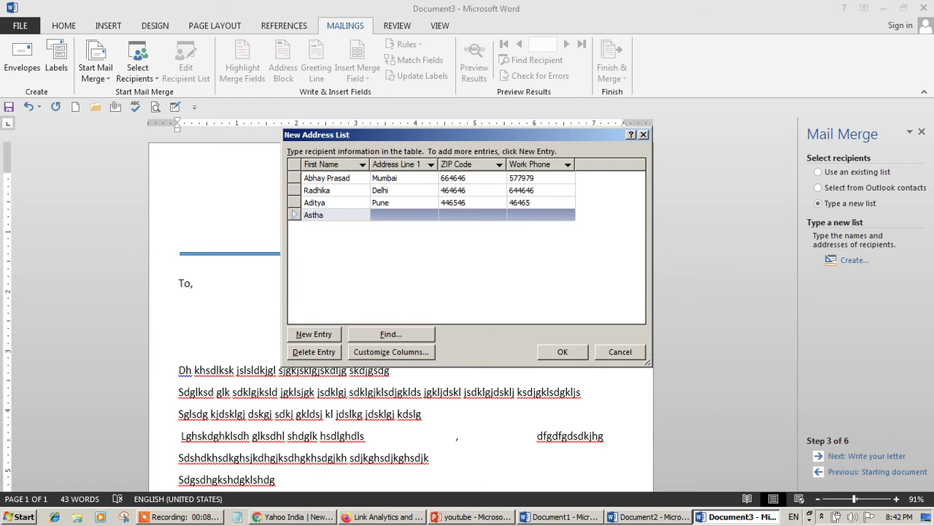
{"action": "key", "text": "Tab"}
{"action": "type", "text": "Patna"}
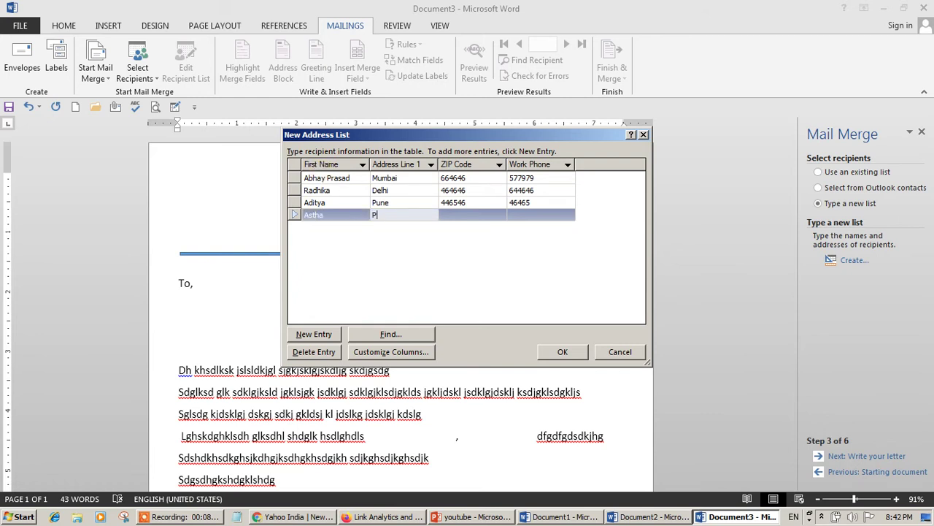
{"action": "key", "text": "Tab"}
{"action": "type", "text": "4654654564"}
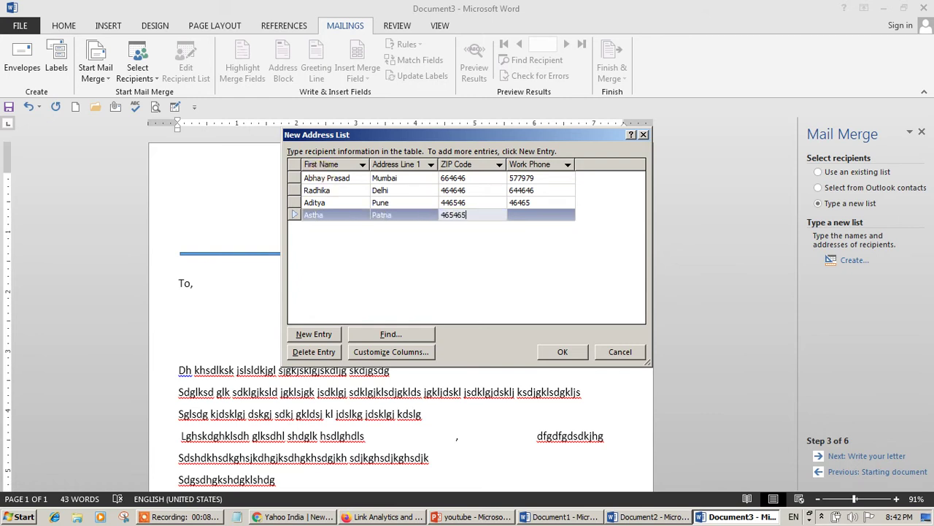
{"action": "key", "text": "Tab"}
{"action": "type", "text": "6564"}
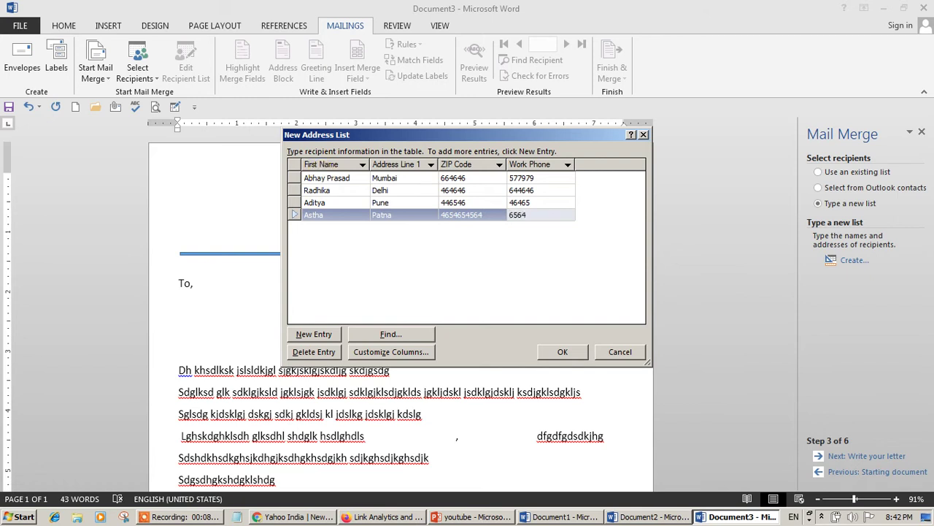
{"action": "key", "text": "Tab"}
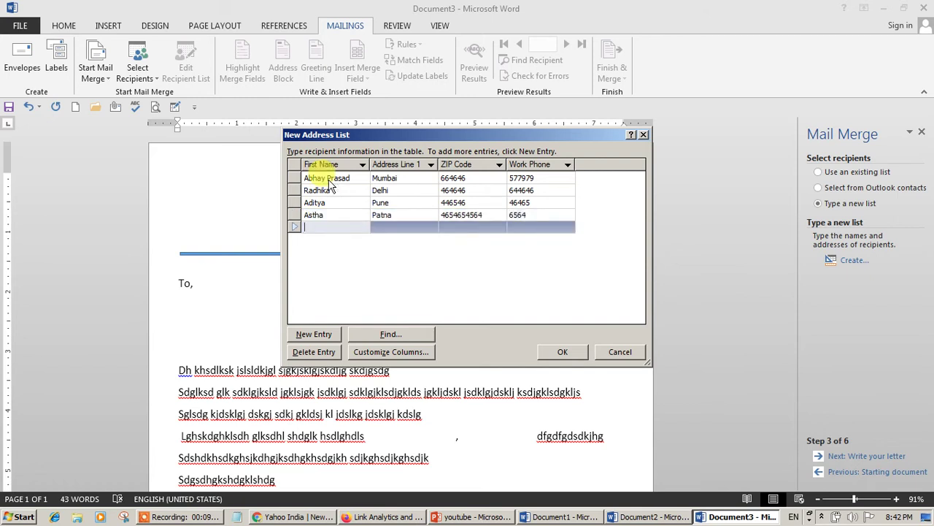
- Add a recipient from Kolkata with ZIP code and work phone
{"action": "type", "text": "Chandan"}
{"action": "key", "text": "Tab"}
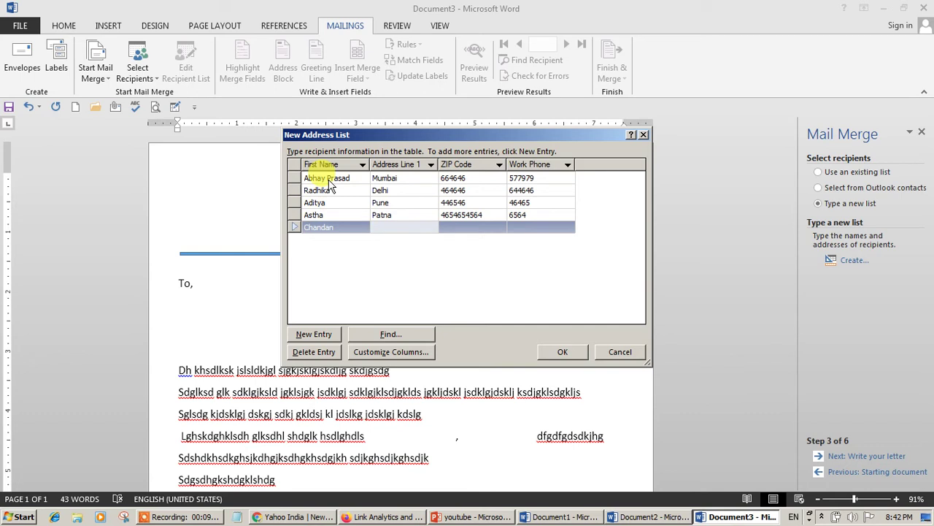
{"action": "type", "text": "Kolka"}
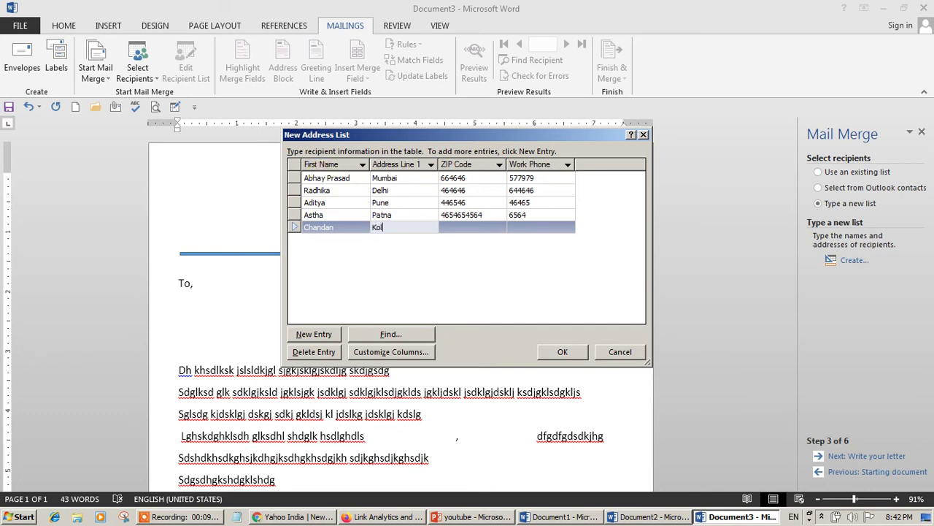
{"action": "key", "text": "BackSpace"}
{"action": "key", "text": "BackSpace"}
{"action": "type", "text": "kata"}
{"action": "key", "text": "Tab"}
{"action": "type", "text": "6465456"}
{"action": "key", "text": "Tab"}
{"action": "type", "text": "4646"}
{"action": "key", "text": "Tab"}
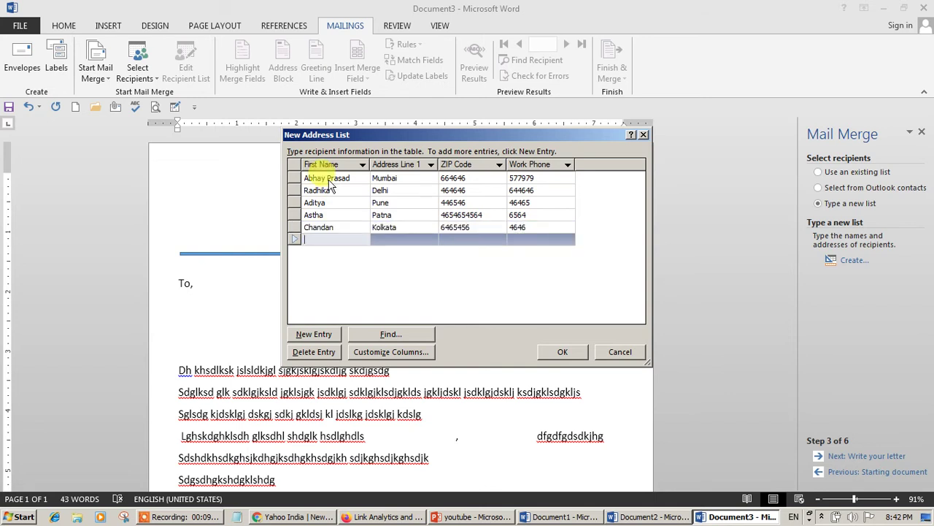
- Add the last two recipients, from Bihar and Pune, with their ZIP codes and phone numbers
{"action": "type", "text": "Neha"}
{"action": "key", "text": "Tab"}
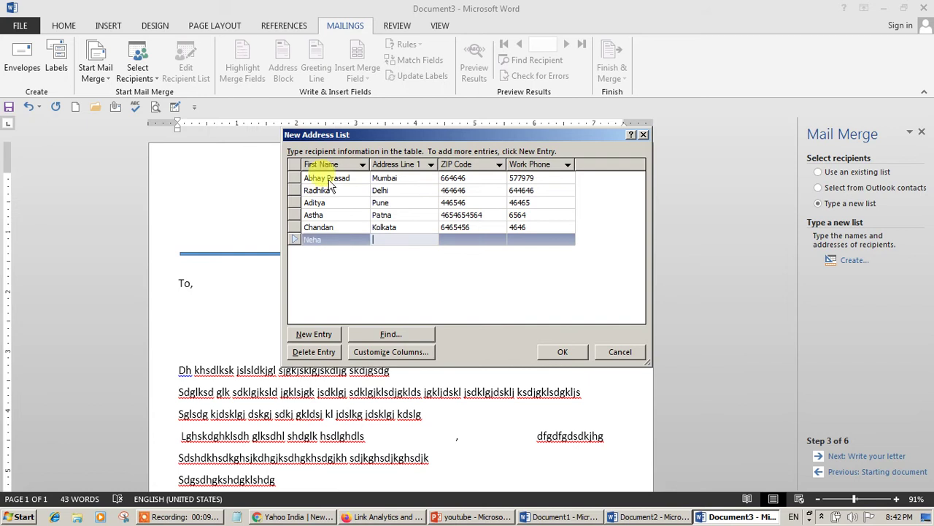
{"action": "type", "text": "Bihar"}
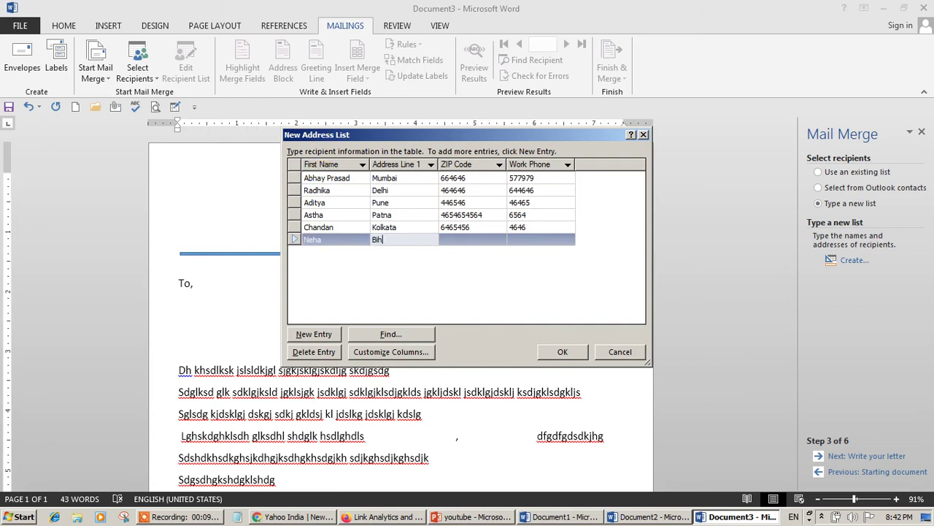
{"action": "key", "text": "Tab"}
{"action": "type", "text": "6464654"}
{"action": "key", "text": "Tab"}
{"action": "type", "text": "4646"}
{"action": "key", "text": "Tab"}
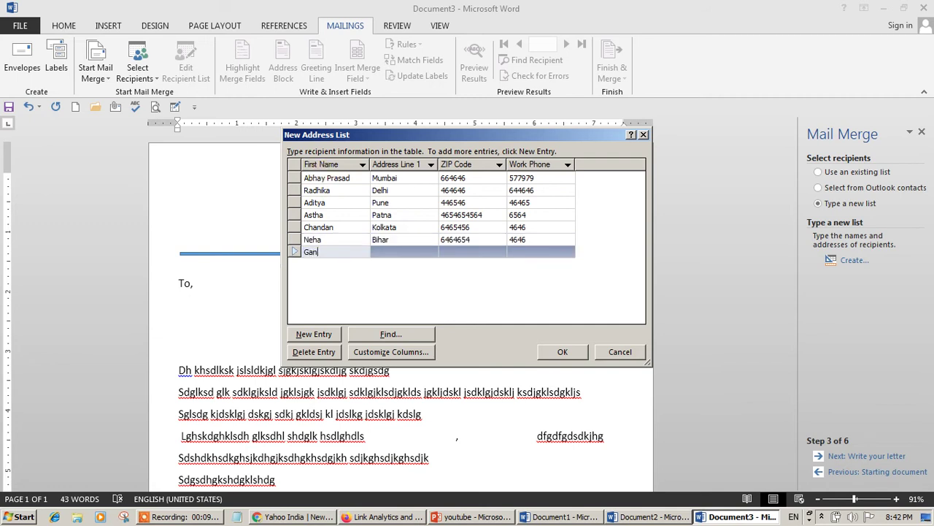
{"action": "key", "text": "Tab"}
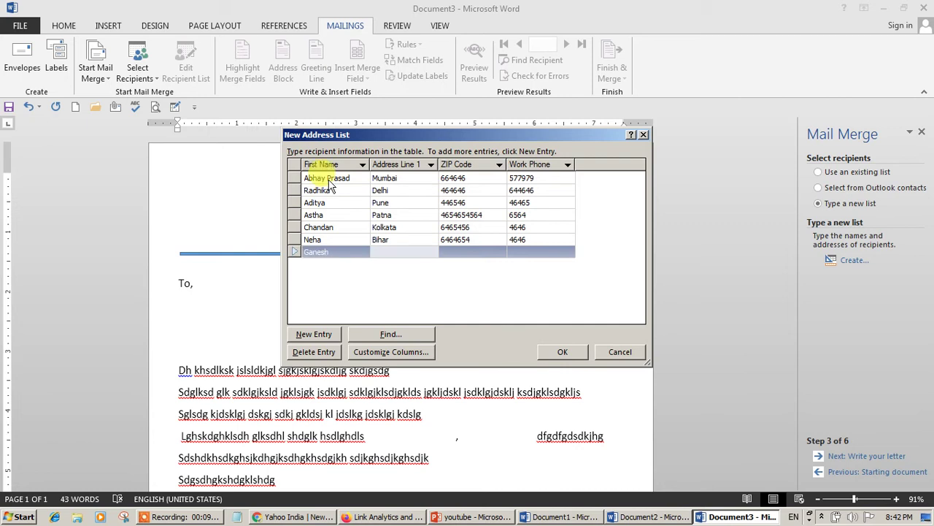
{"action": "type", "text": "Pune"}
{"action": "key", "text": "Tab"}
{"action": "type", "text": "65646"}
{"action": "key", "text": "Tab"}
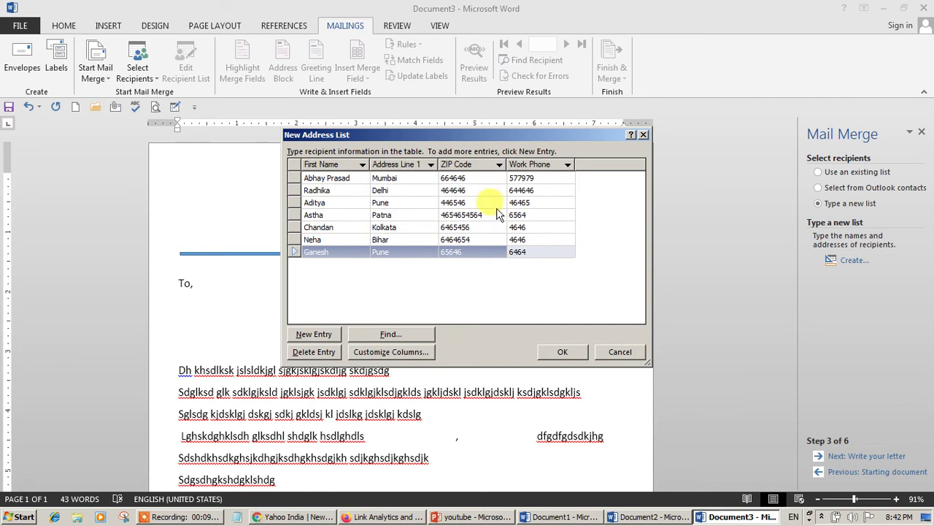
- Save the seven-entry list as contact.mdb, review its entries, and accept it as the merge recipients
{"action": "left_click", "coordinate": [555, 351]}
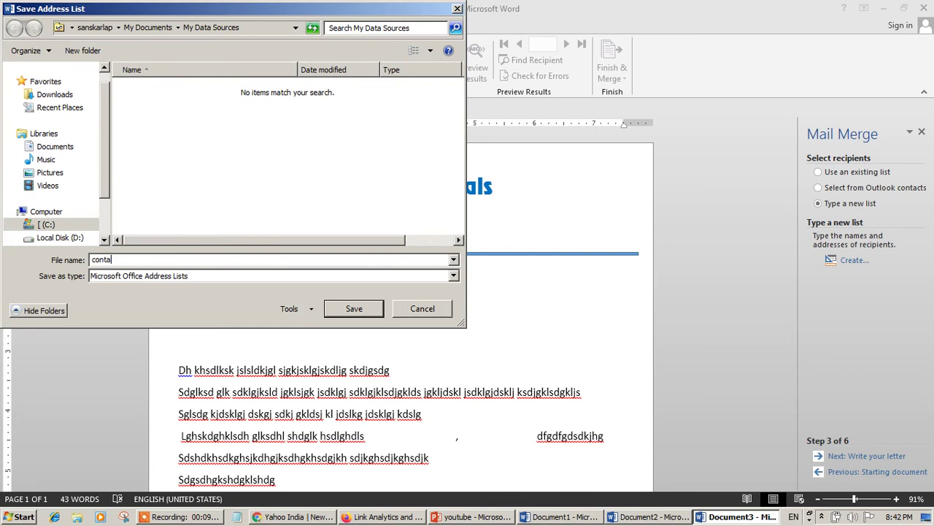
{"action": "left_click", "coordinate": [346, 311]}
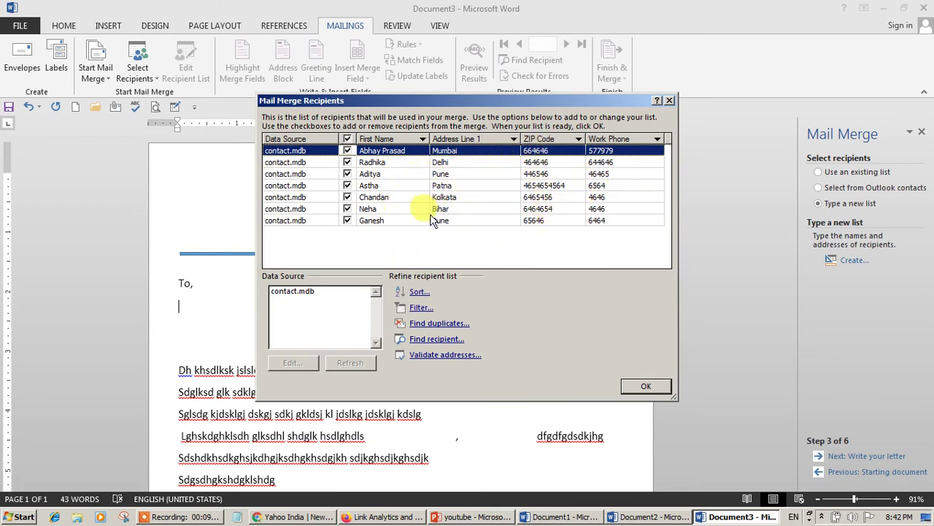
{"action": "left_click", "coordinate": [296, 292]}
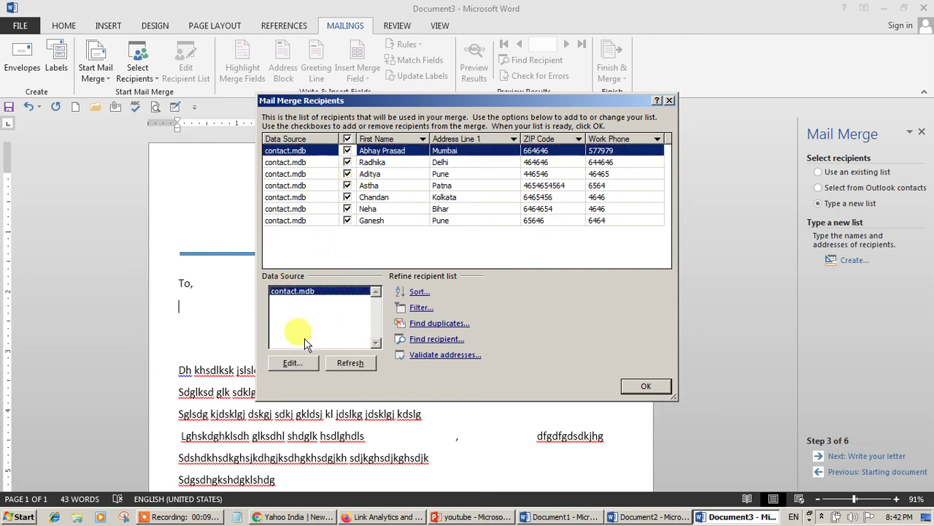
{"action": "left_click", "coordinate": [296, 365]}
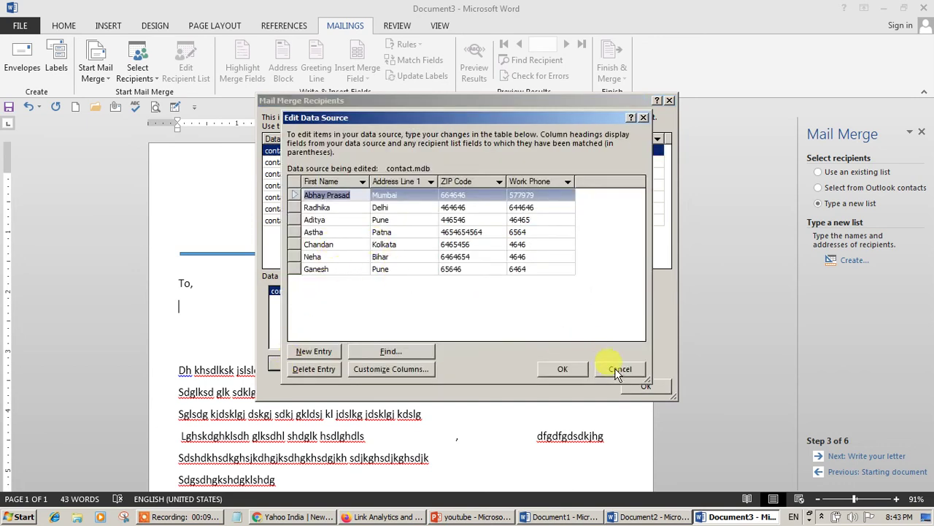
{"action": "left_click", "coordinate": [616, 369]}
{"action": "left_click", "coordinate": [630, 386]}
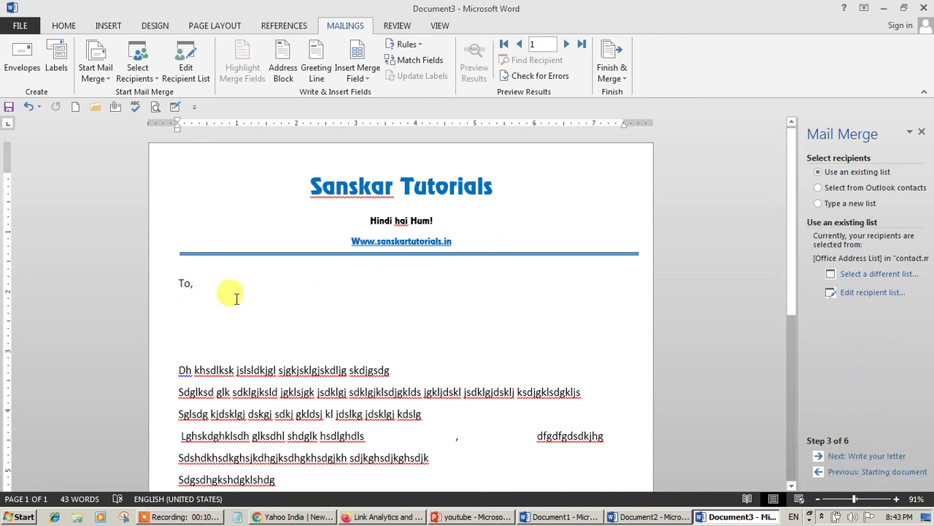
- Insert «First_Name», «Address_Line_1», «ZIP_Code» and «Work_Phone» on separate lines under To
{"action": "left_click", "coordinate": [363, 79]}
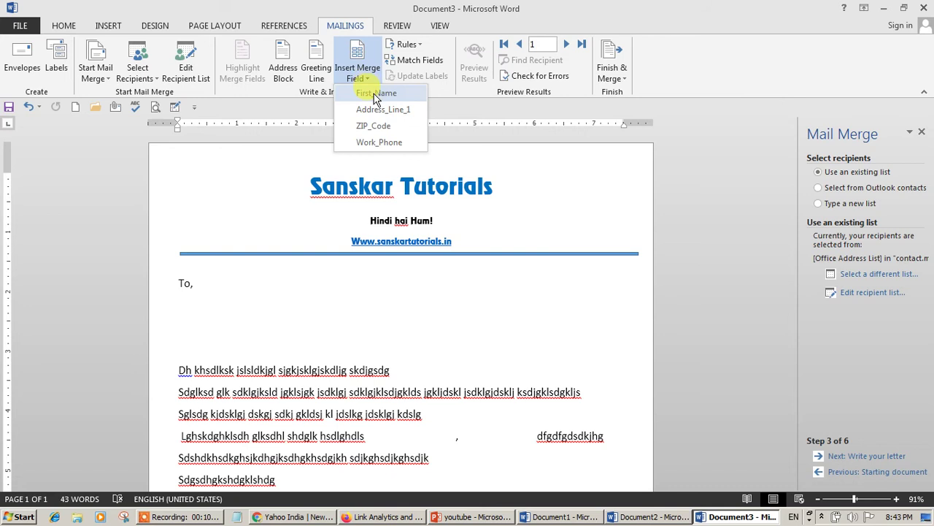
{"action": "left_click", "coordinate": [368, 93]}
{"action": "type", "text": ","}
{"action": "key", "text": "Return"}
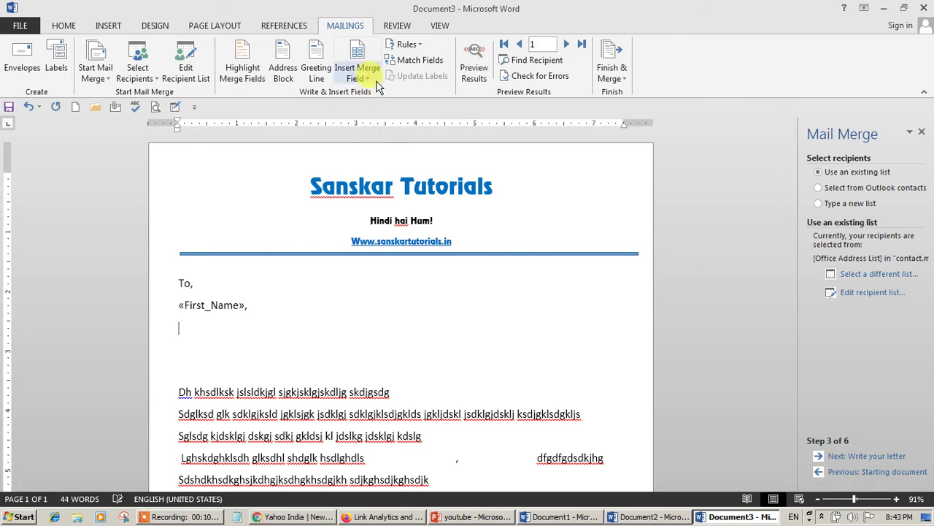
{"action": "left_click", "coordinate": [367, 73]}
{"action": "left_click", "coordinate": [374, 108]}
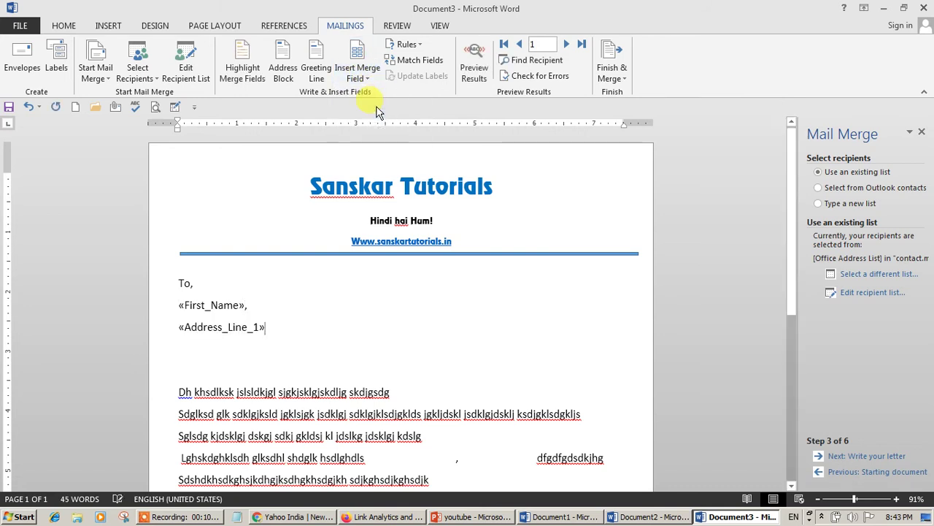
{"action": "key", "text": "Return"}
{"action": "left_click", "coordinate": [343, 82]}
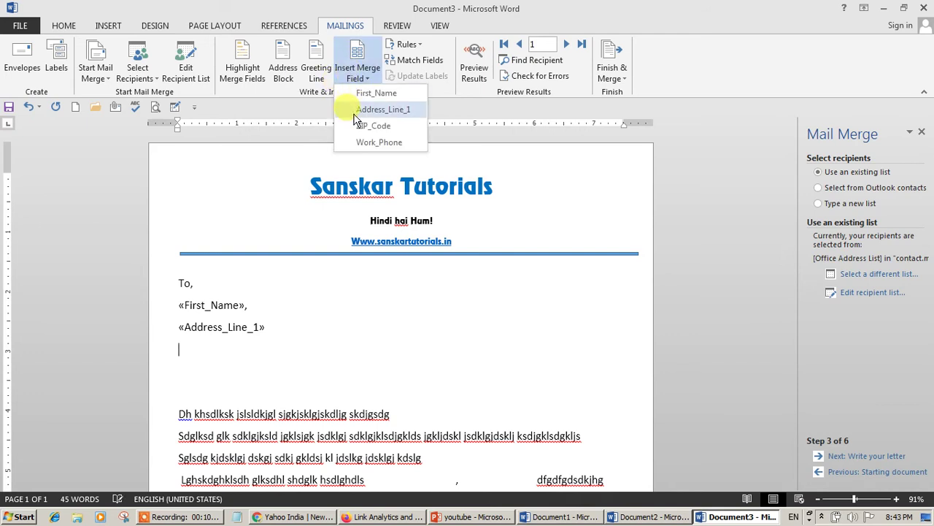
{"action": "left_click", "coordinate": [353, 125]}
{"action": "key", "text": "Return"}
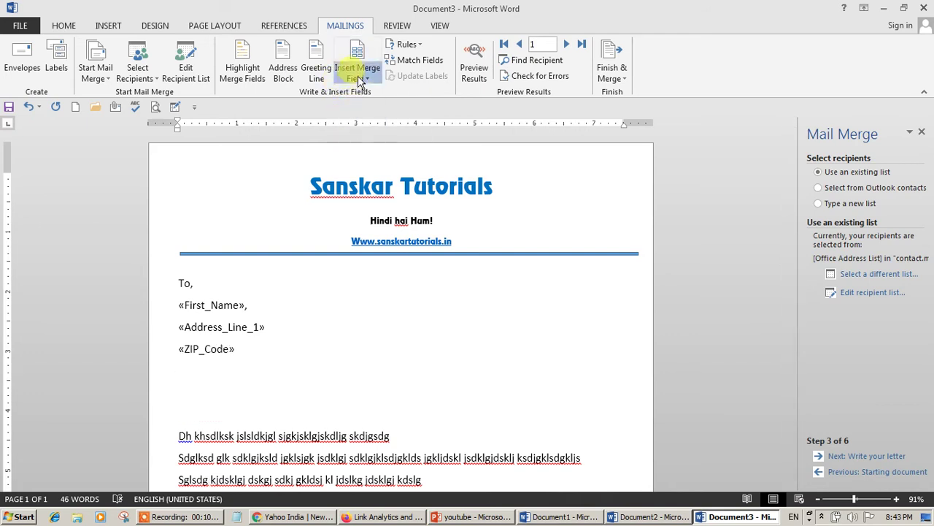
{"action": "left_click", "coordinate": [357, 77]}
{"action": "left_click", "coordinate": [387, 143]}
{"action": "scroll", "coordinate": [390, 284], "scroll_direction": "down", "scroll_amount": 1}
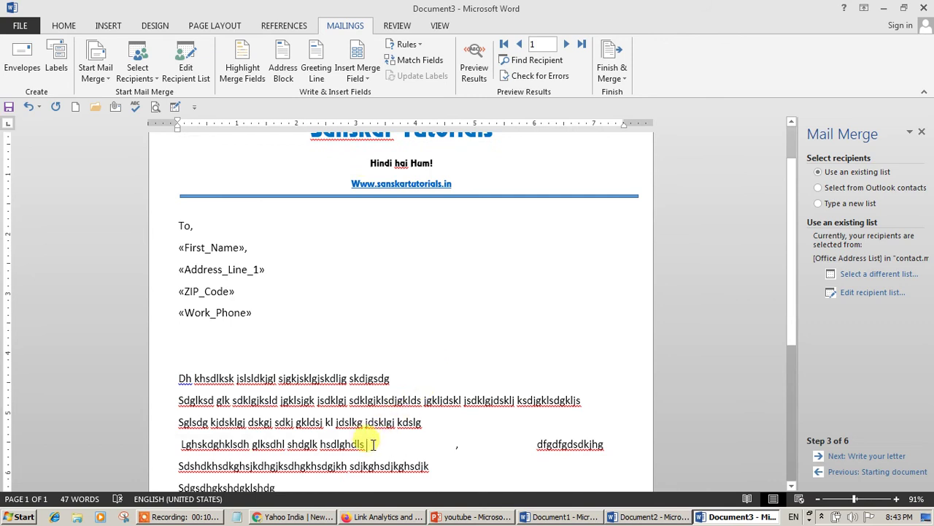
- Add «First_Name», «Address_Line_1» and «Work_Phone» fields into the body paragraphs
{"action": "left_click", "coordinate": [357, 78]}
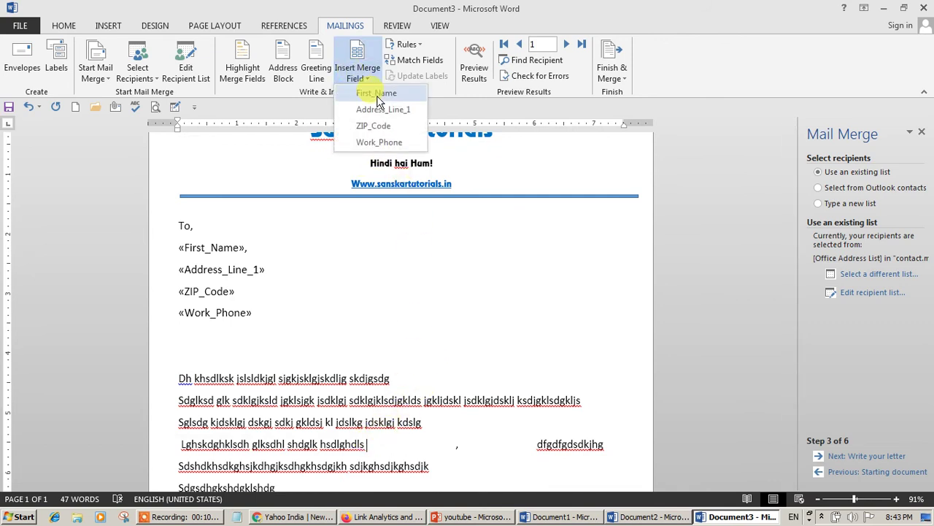
{"action": "left_click", "coordinate": [365, 92]}
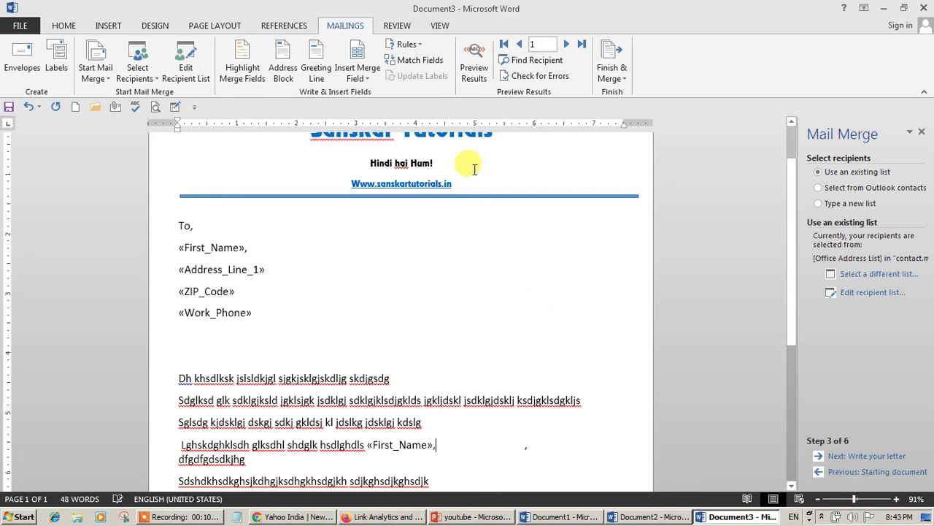
{"action": "left_click", "coordinate": [361, 76]}
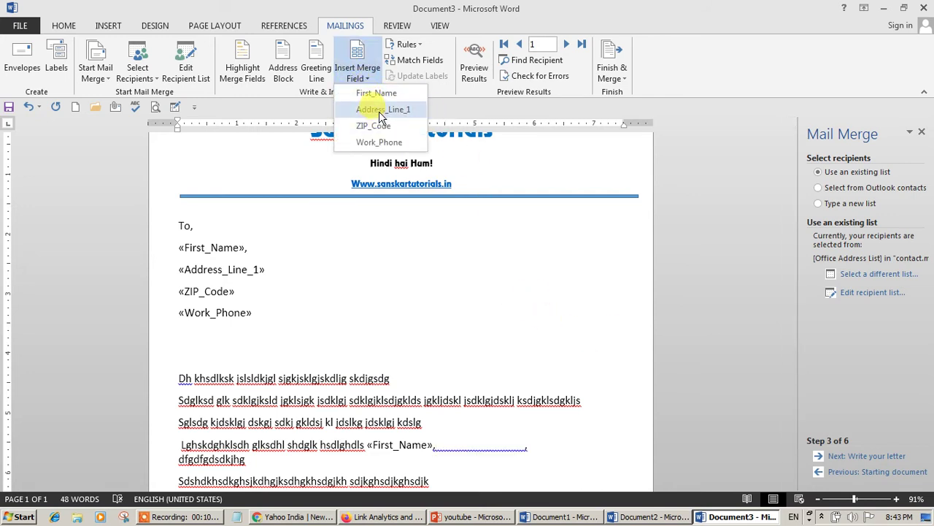
{"action": "left_click", "coordinate": [380, 109]}
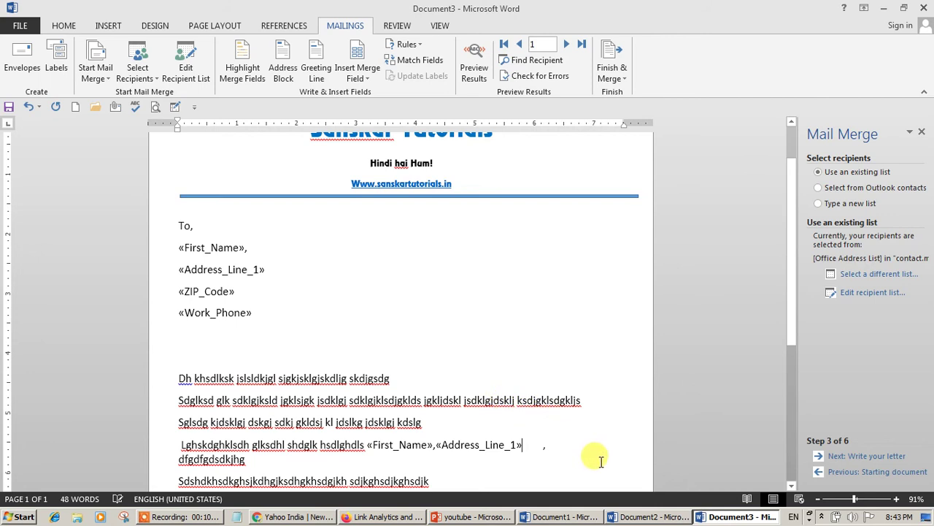
{"action": "scroll", "coordinate": [601, 461], "scroll_direction": "down", "scroll_amount": 3}
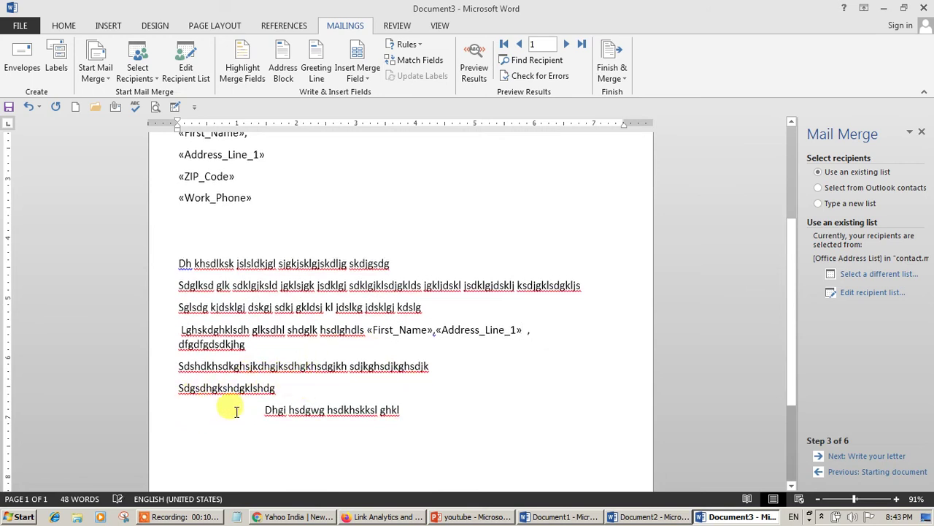
{"action": "left_click", "coordinate": [358, 82]}
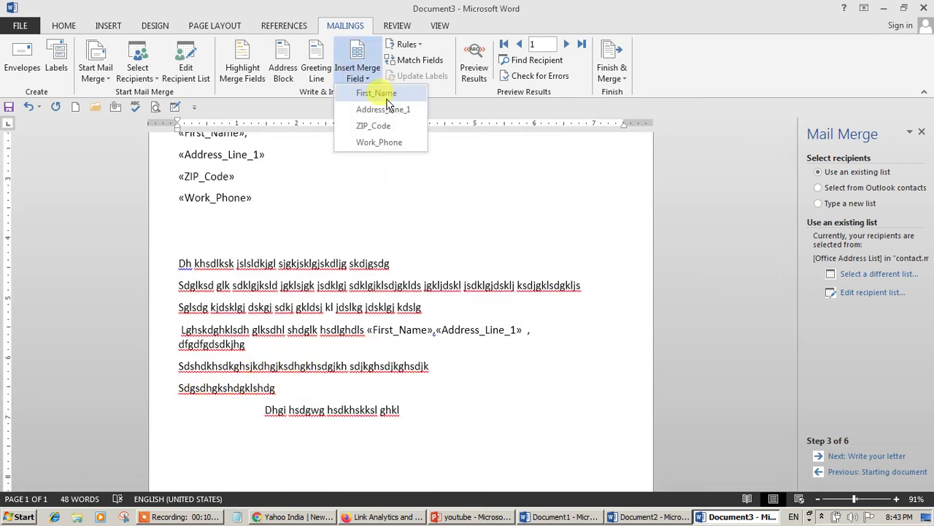
{"action": "left_click", "coordinate": [373, 141]}
{"action": "scroll", "coordinate": [469, 214], "scroll_direction": "up", "scroll_amount": 2}
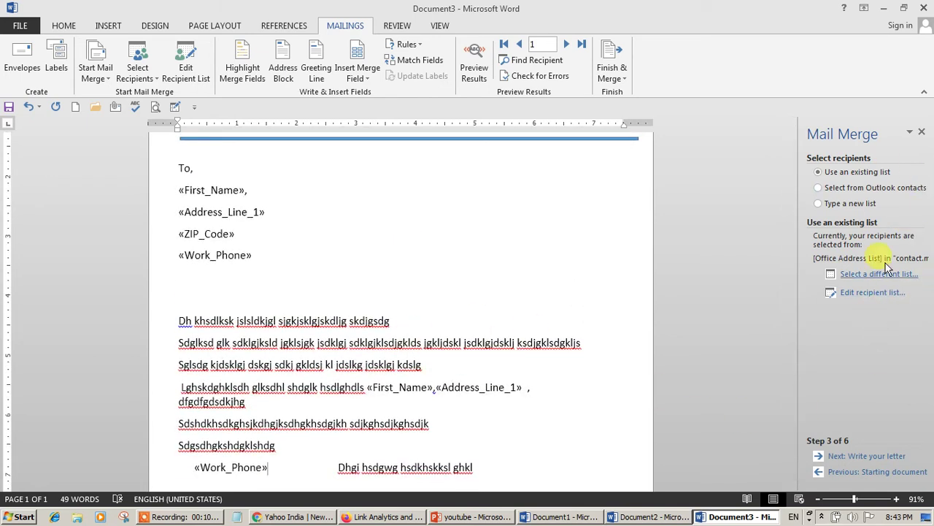
{"action": "left_click", "coordinate": [359, 79]}
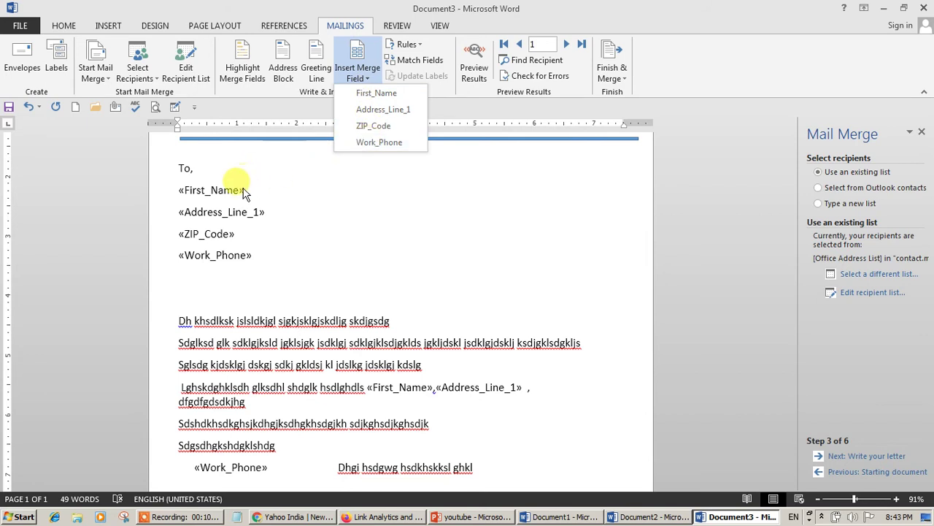
{"action": "left_click", "coordinate": [426, 286]}
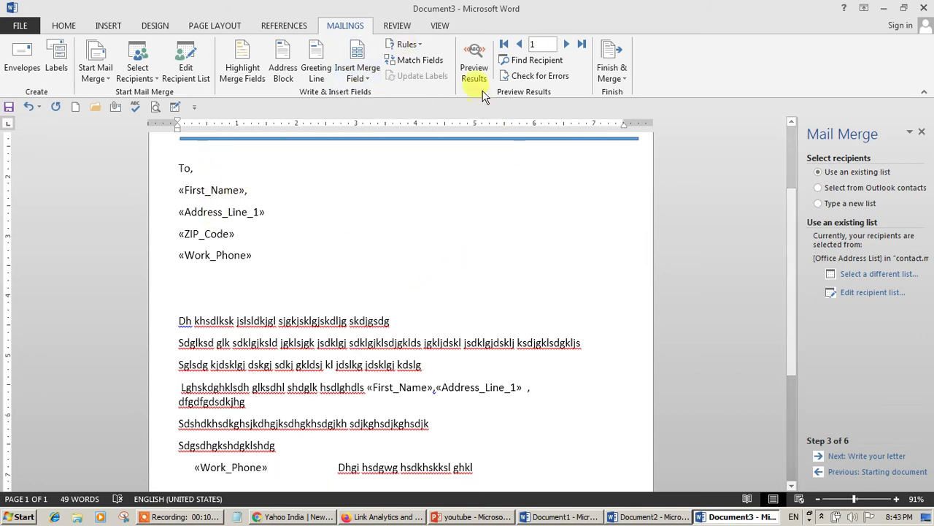
- Toggle Preview Results between showing merge fields and actual recipient data
{"action": "left_click", "coordinate": [473, 56]}
{"action": "left_click", "coordinate": [473, 55]}
{"action": "left_click", "coordinate": [473, 56]}
{"action": "left_click", "coordinate": [473, 56]}
{"action": "left_click", "coordinate": [473, 55]}
{"action": "left_click", "coordinate": [473, 56]}
{"action": "left_click", "coordinate": [472, 56]}
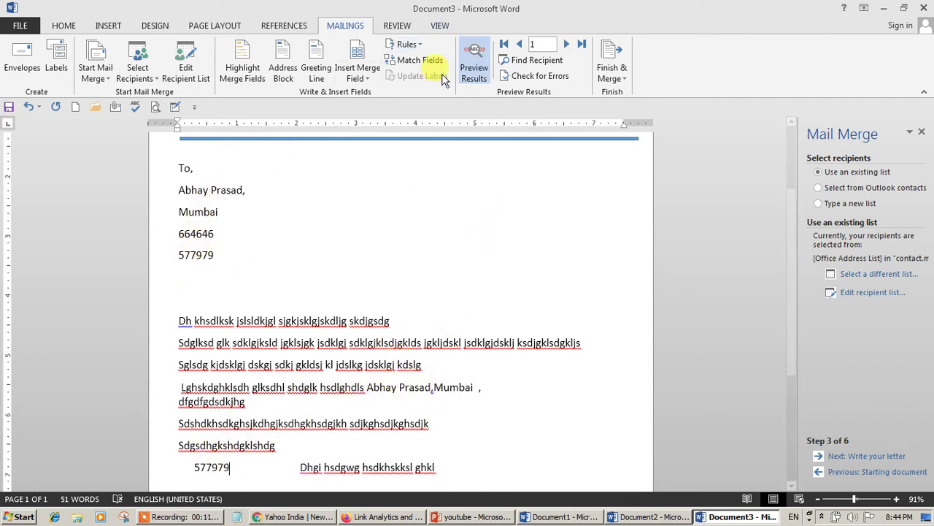
{"action": "left_click", "coordinate": [466, 64]}
{"action": "left_click", "coordinate": [465, 64]}
{"action": "left_click", "coordinate": [466, 65]}
{"action": "left_click", "coordinate": [466, 64]}
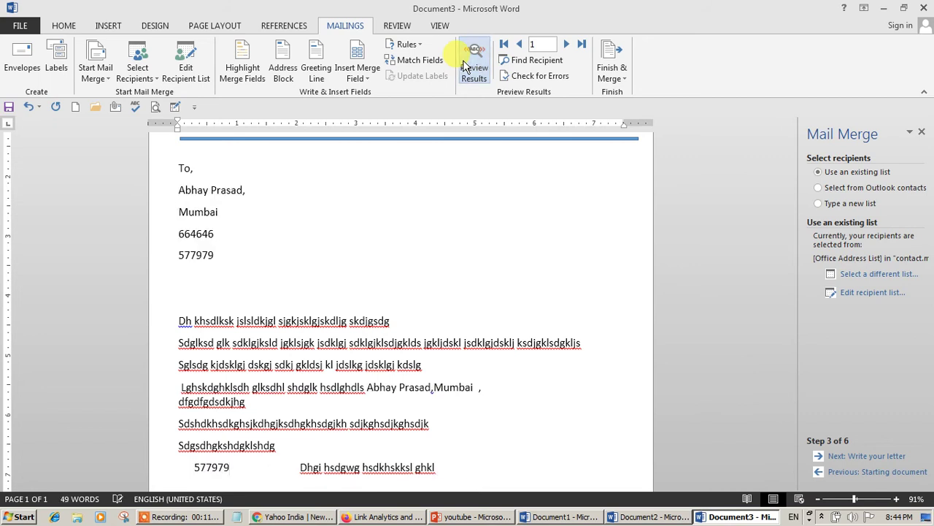
{"action": "left_click", "coordinate": [466, 64]}
{"action": "left_click", "coordinate": [466, 65]}
{"action": "left_click", "coordinate": [465, 64]}
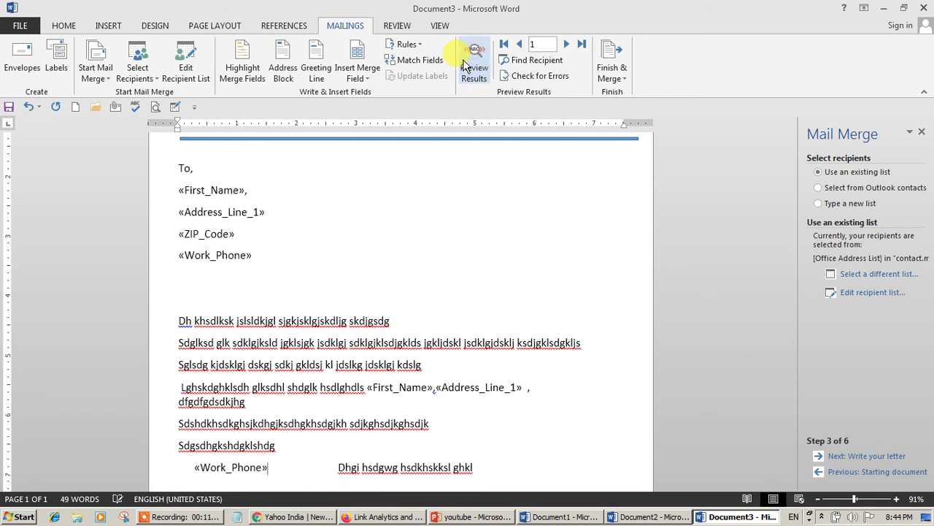
- Browse forward through the recipients' merged letters, then step back to record 4
{"action": "left_click", "coordinate": [568, 46]}
{"action": "left_click", "coordinate": [567, 46]}
{"action": "left_click", "coordinate": [566, 46]}
{"action": "left_click", "coordinate": [566, 46]}
{"action": "left_click", "coordinate": [567, 46]}
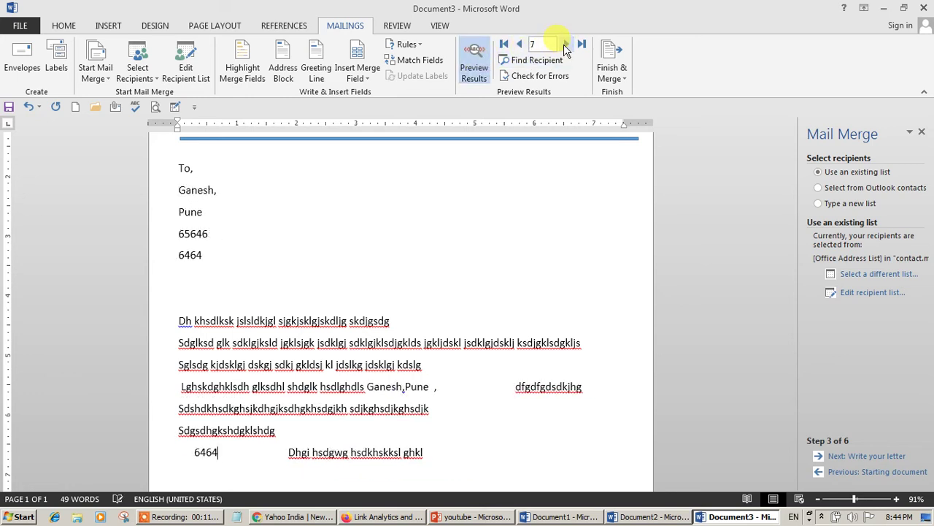
{"action": "left_click", "coordinate": [519, 46]}
{"action": "left_click", "coordinate": [519, 45]}
{"action": "left_click", "coordinate": [519, 45]}
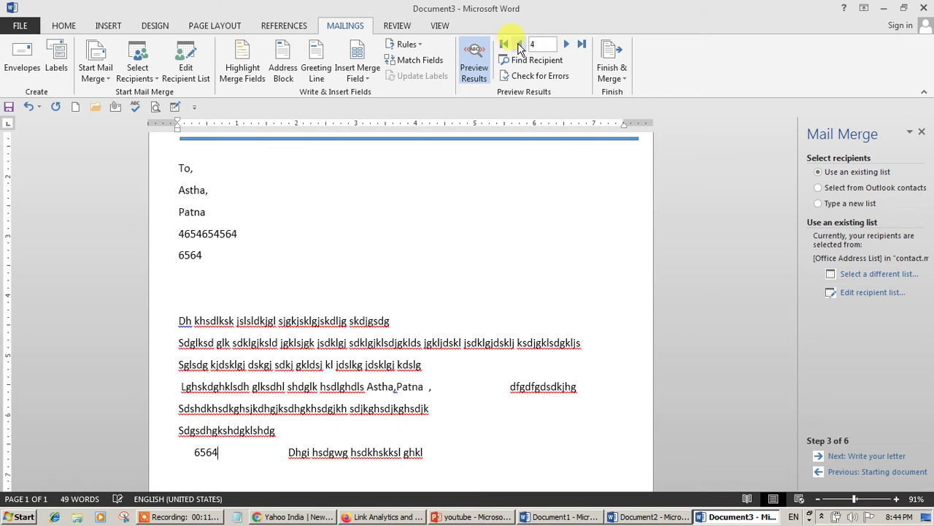
{"action": "left_click", "coordinate": [611, 53]}
- Merge all records into the new Letters1 document and view it in Print Layout
{"action": "left_click", "coordinate": [628, 94]}
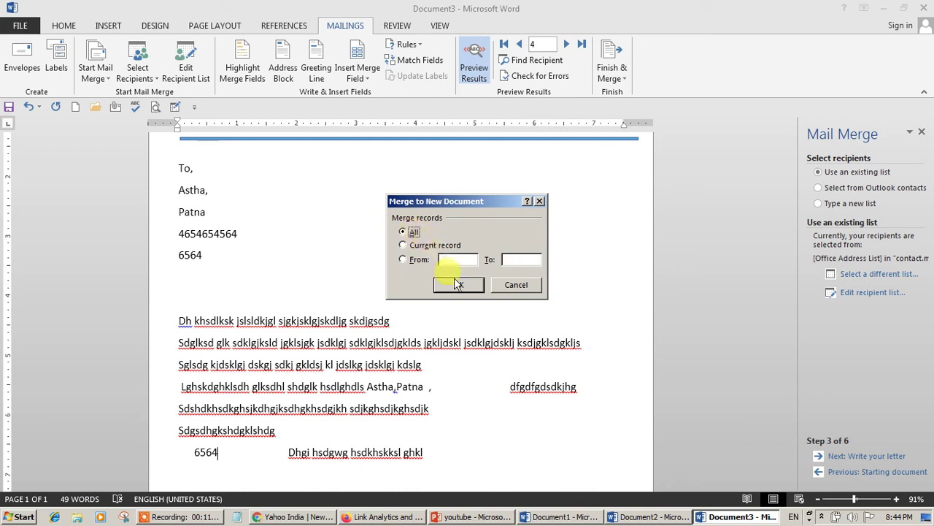
{"action": "left_click", "coordinate": [458, 285]}
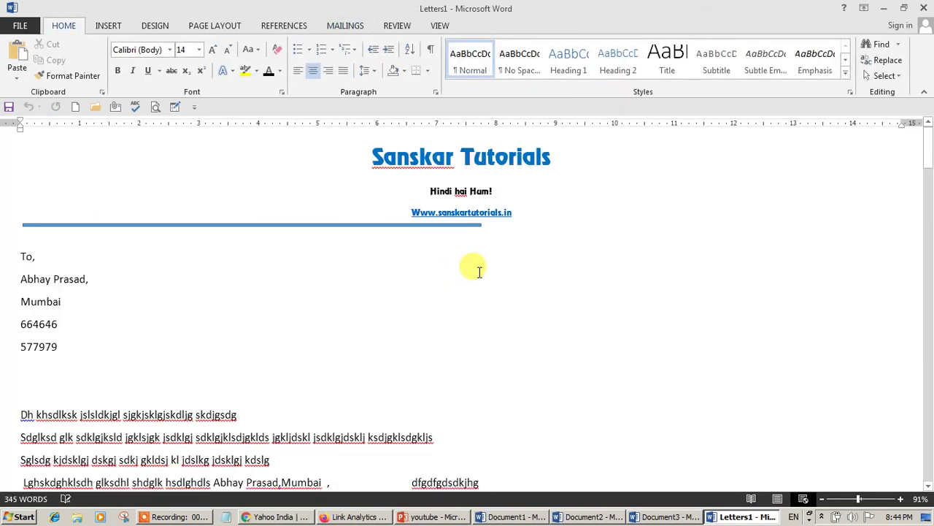
{"action": "left_click", "coordinate": [438, 26]}
{"action": "left_click", "coordinate": [45, 58]}
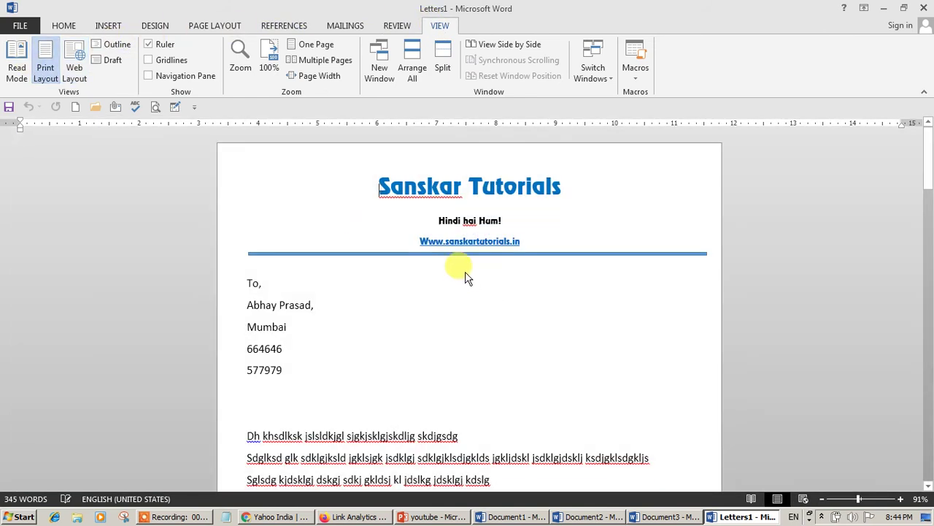
- Scroll through the seven personalised letters, then start a new blank document with Ctrl+N
{"action": "scroll", "coordinate": [467, 270], "scroll_direction": "down", "scroll_amount": 1}
{"action": "scroll", "coordinate": [365, 277], "scroll_direction": "up", "scroll_amount": 1}
{"action": "scroll", "coordinate": [357, 276], "scroll_direction": "down", "scroll_amount": 15}
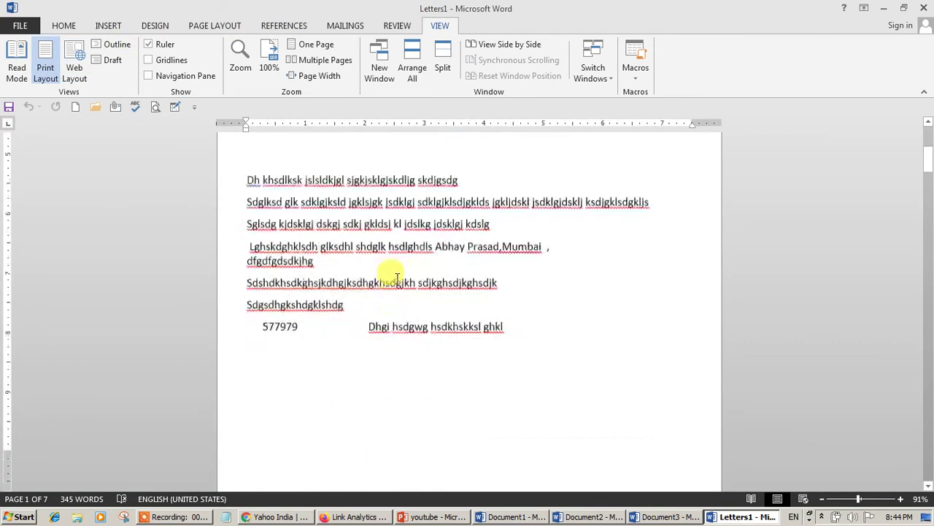
{"action": "scroll", "coordinate": [385, 307], "scroll_direction": "down", "scroll_amount": 12}
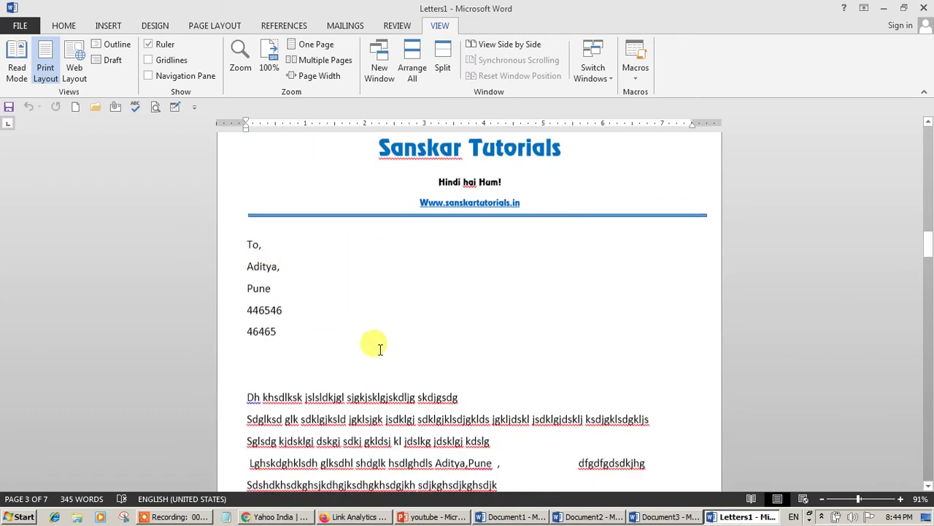
{"action": "scroll", "coordinate": [375, 344], "scroll_direction": "down", "scroll_amount": 10}
{"action": "scroll", "coordinate": [465, 336], "scroll_direction": "down", "scroll_amount": 12}
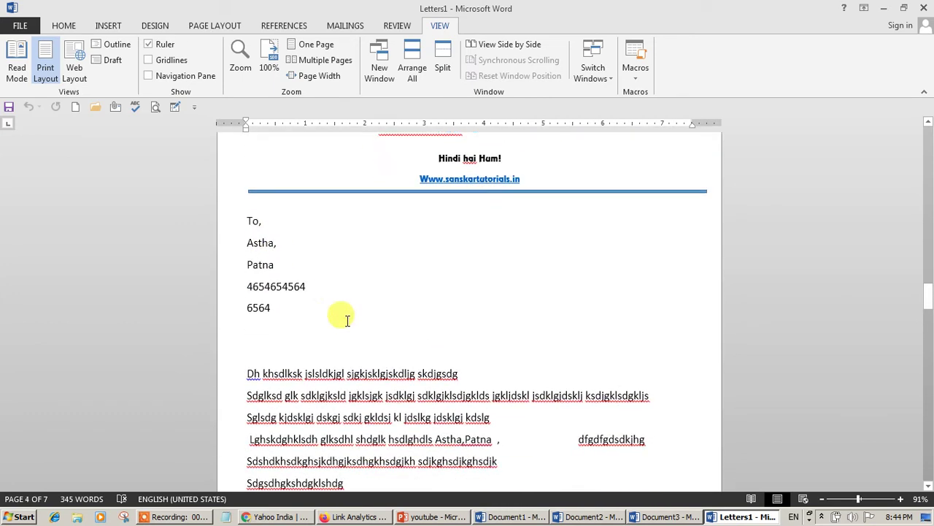
{"action": "scroll", "coordinate": [315, 342], "scroll_direction": "down", "scroll_amount": 12}
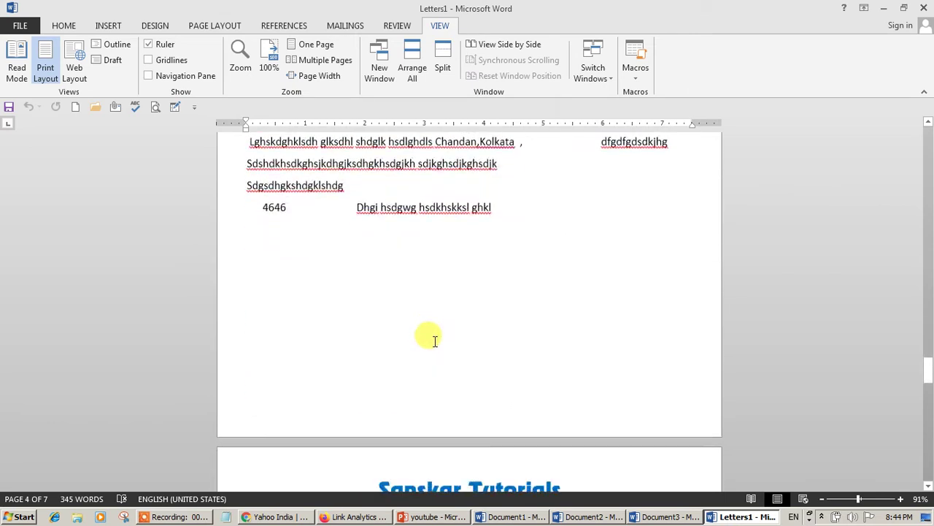
{"action": "scroll", "coordinate": [377, 378], "scroll_direction": "down", "scroll_amount": 12}
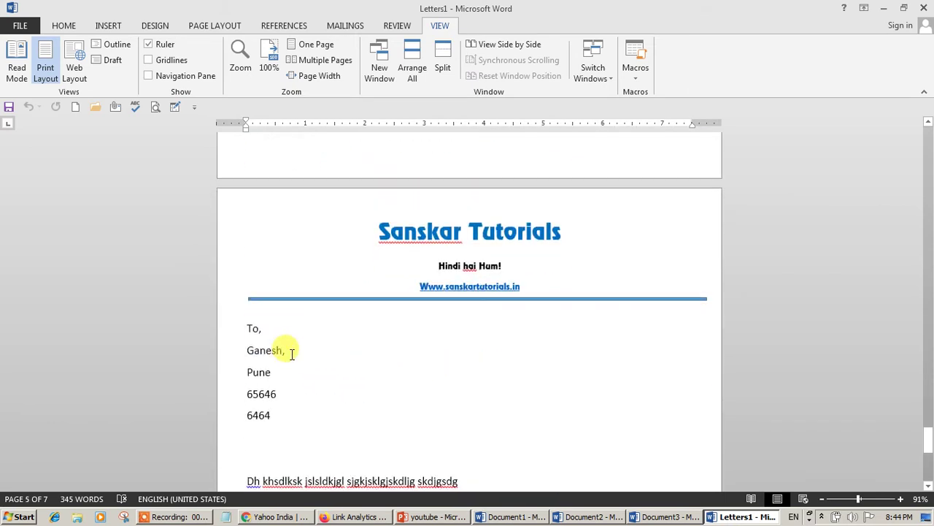
{"action": "scroll", "coordinate": [437, 396], "scroll_direction": "up", "scroll_amount": 15}
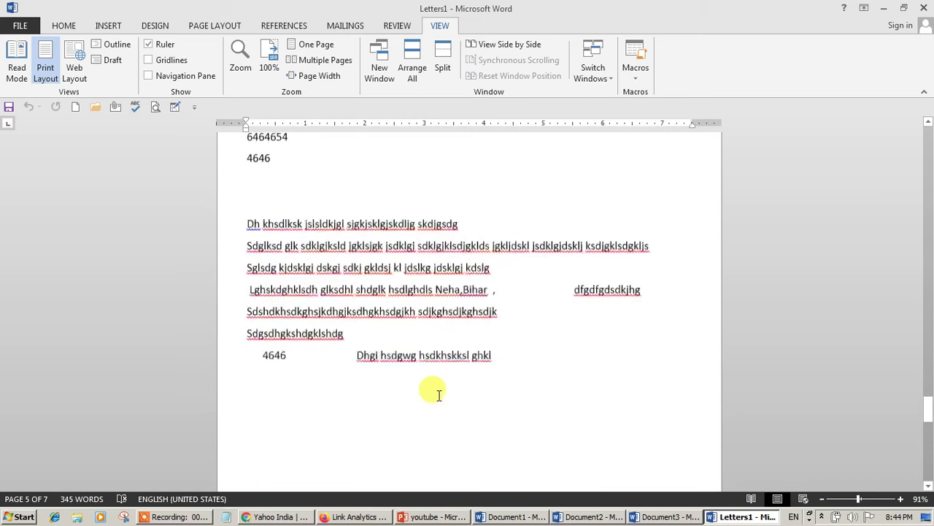
{"action": "scroll", "coordinate": [462, 338], "scroll_direction": "up", "scroll_amount": 7}
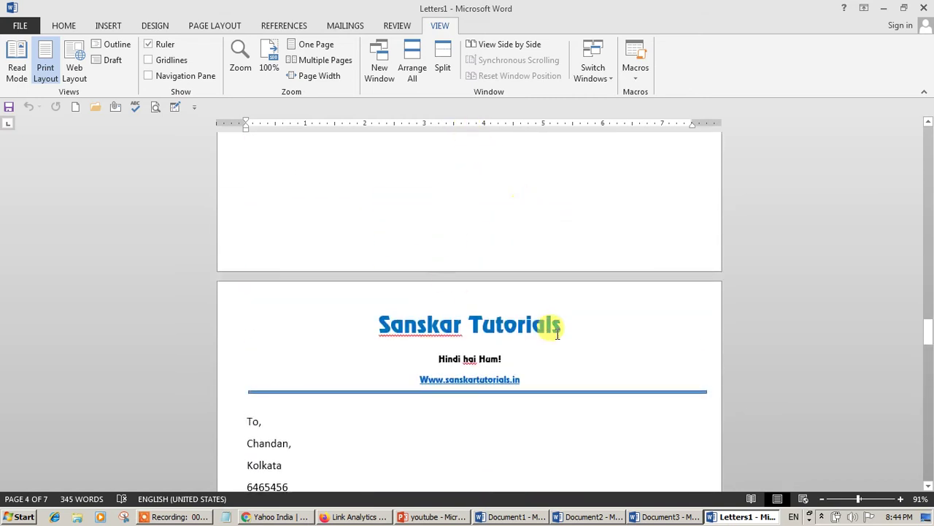
{"action": "scroll", "coordinate": [447, 406], "scroll_direction": "down", "scroll_amount": 14}
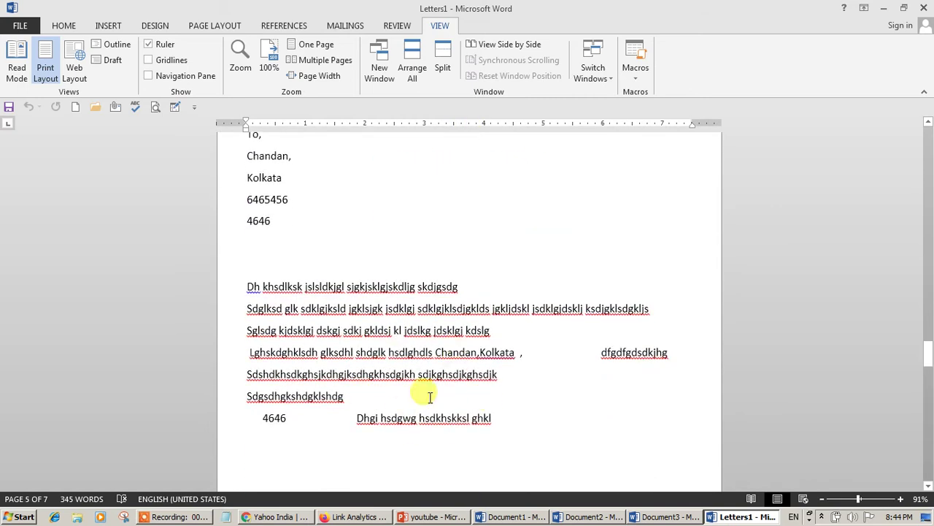
{"action": "scroll", "coordinate": [523, 436], "scroll_direction": "up", "scroll_amount": 9}
{"action": "scroll", "coordinate": [559, 373], "scroll_direction": "down", "scroll_amount": 19}
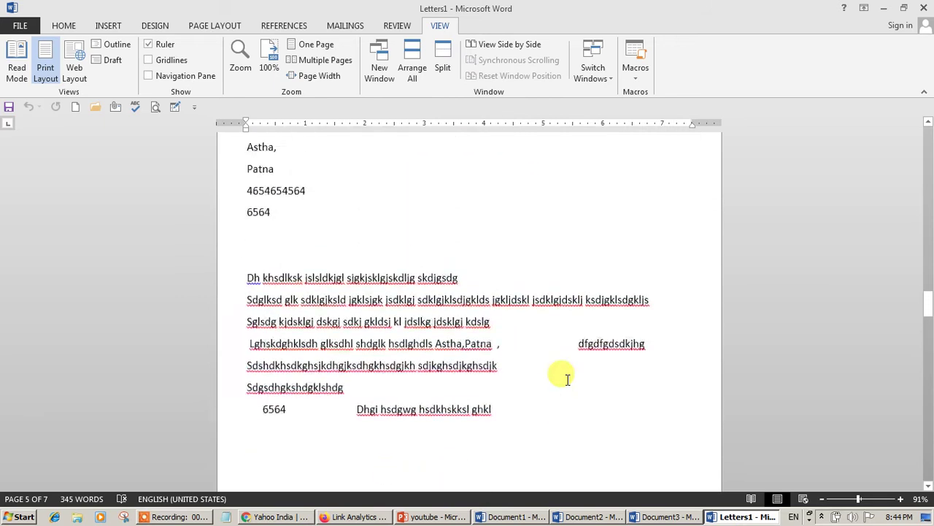
{"action": "scroll", "coordinate": [559, 373], "scroll_direction": "up", "scroll_amount": 4}
{"action": "scroll", "coordinate": [438, 380], "scroll_direction": "down", "scroll_amount": 6}
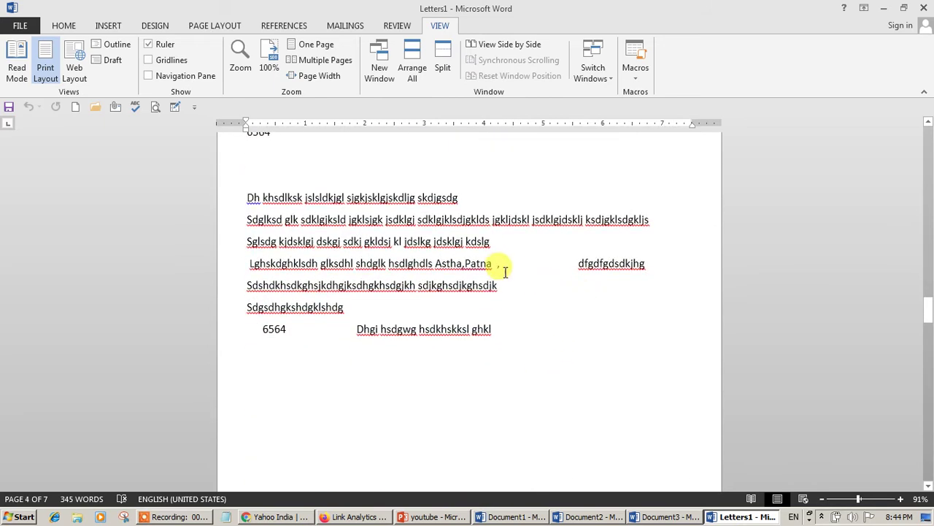
{"action": "scroll", "coordinate": [470, 267], "scroll_direction": "up", "scroll_amount": 10}
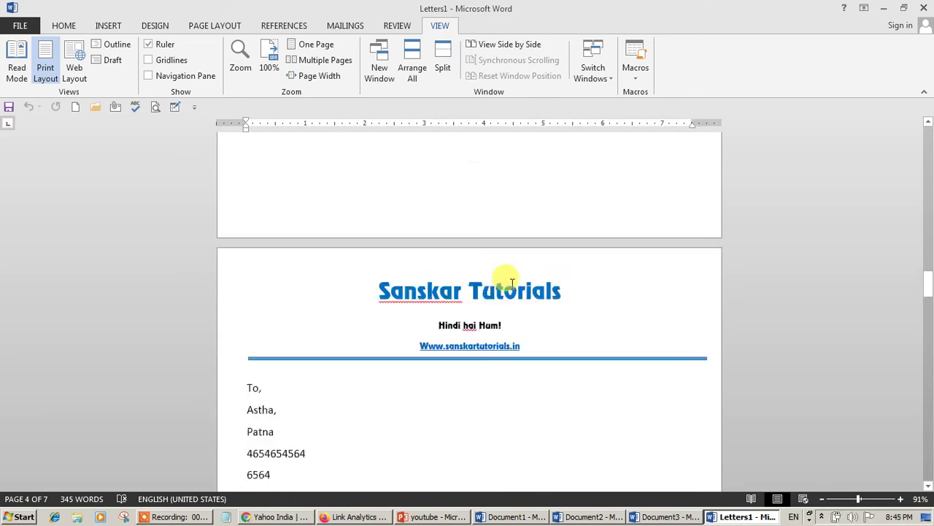
{"action": "scroll", "coordinate": [477, 288], "scroll_direction": "down", "scroll_amount": 10}
{"action": "scroll", "coordinate": [478, 287], "scroll_direction": "up", "scroll_amount": 6}
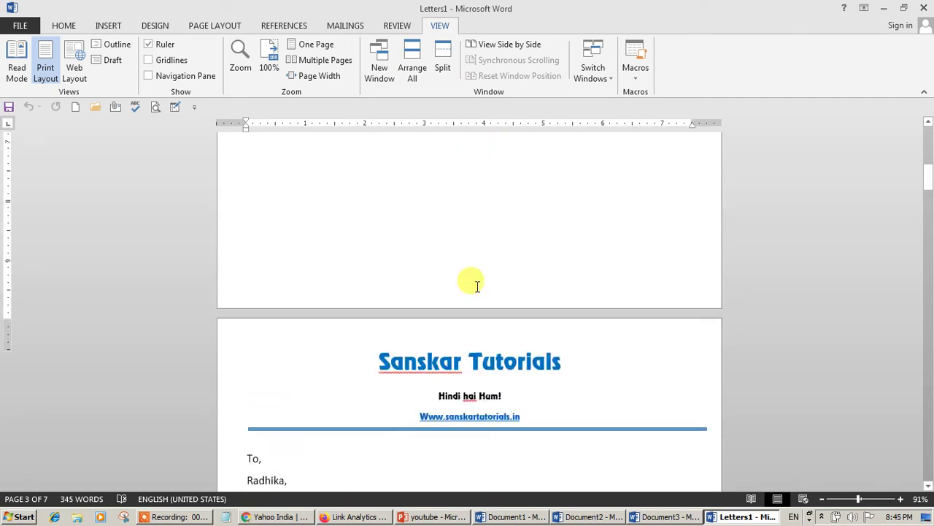
{"action": "scroll", "coordinate": [478, 288], "scroll_direction": "up", "scroll_amount": 15}
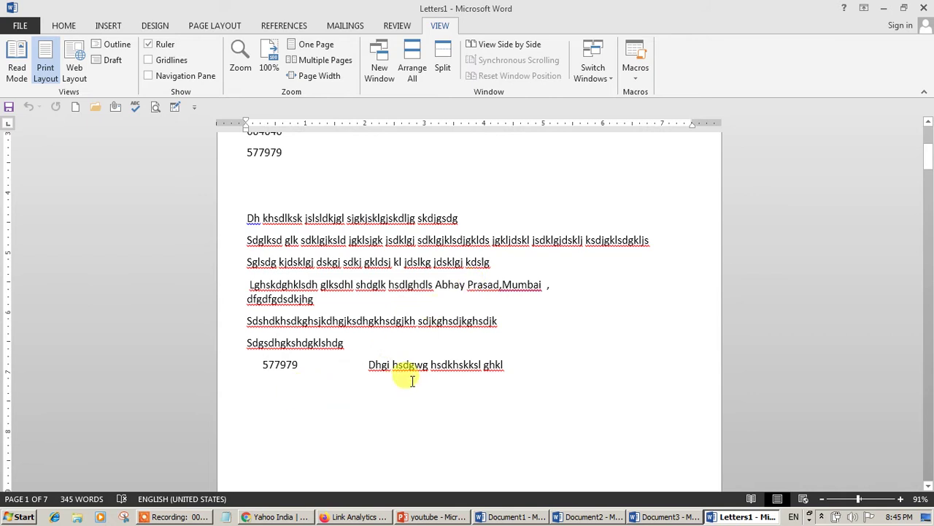
{"action": "scroll", "coordinate": [442, 296], "scroll_direction": "up", "scroll_amount": 5}
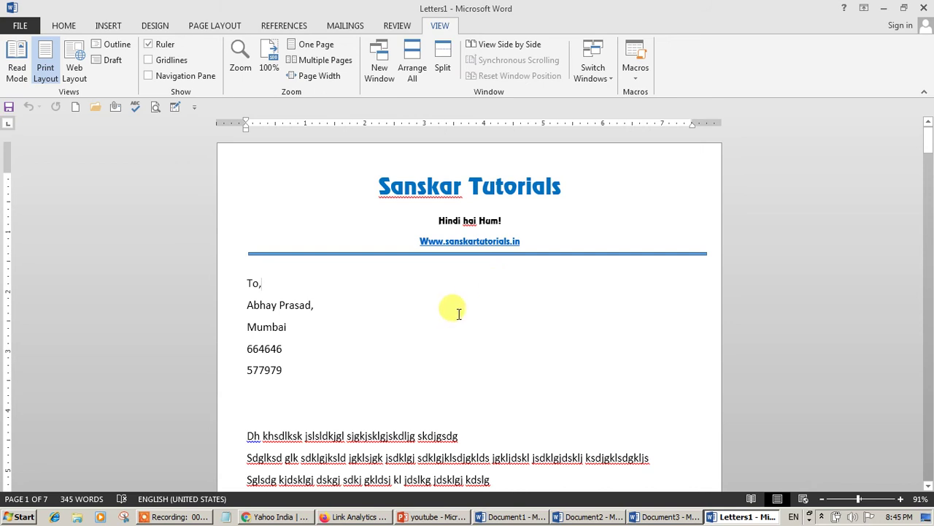
{"action": "key", "text": "ctrl+n"}
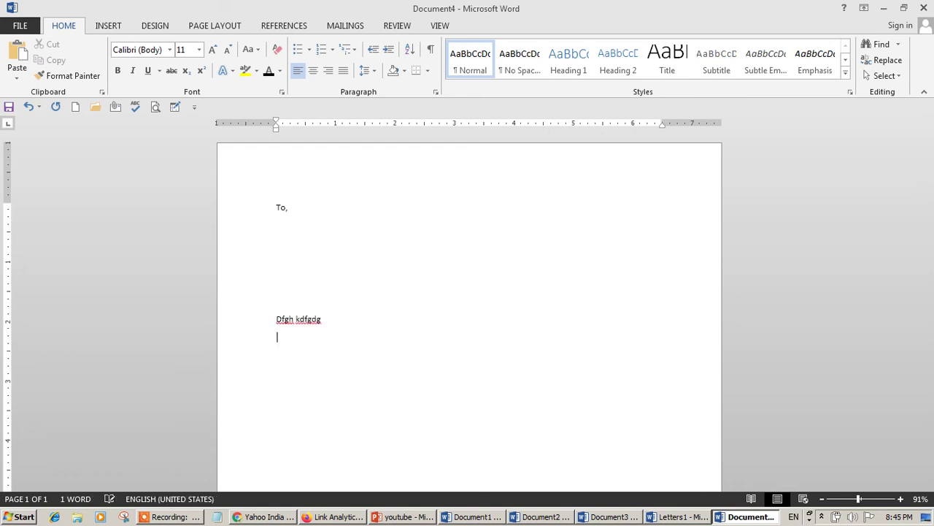
- Finish the filler body lines and insert an empty line directly beneath 'To,'
{"action": "key", "text": "Return"}
{"action": "type", "text": "df"}
{"action": "key", "text": "Return"}
{"action": "type", "text": "h"}
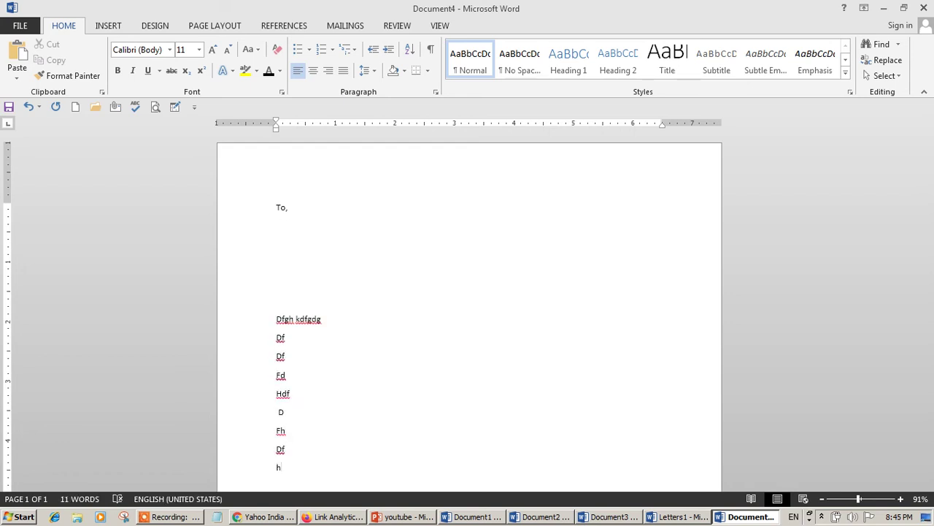
{"action": "left_click", "coordinate": [284, 227]}
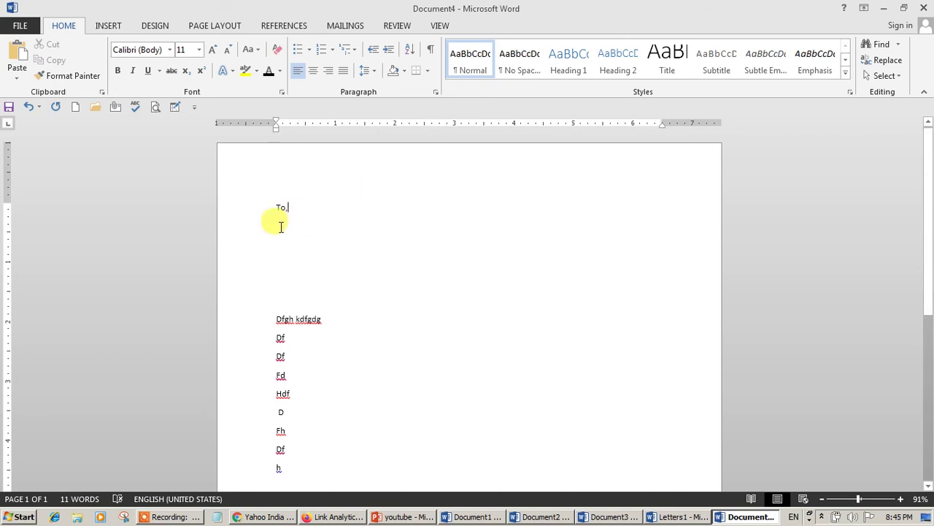
{"action": "key", "text": "Return"}
{"action": "left_click", "coordinate": [341, 26]}
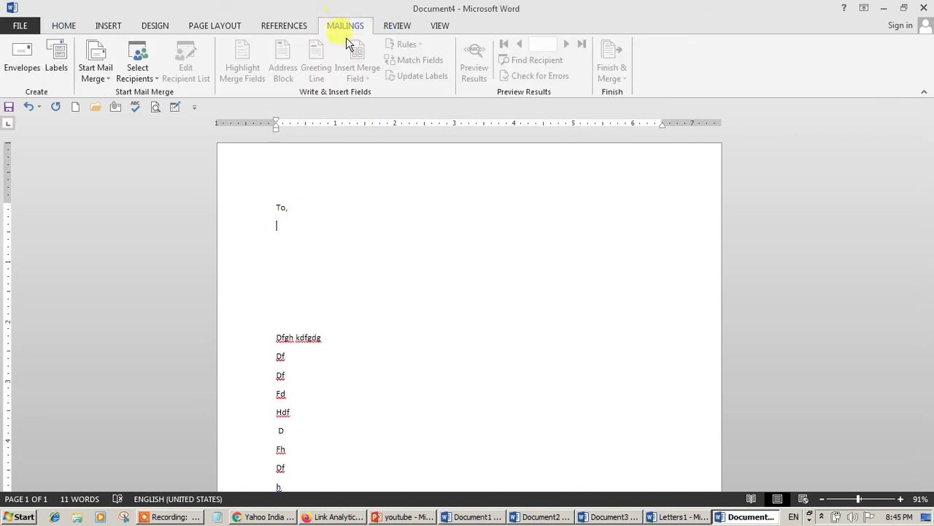
- Use the existing contact file as the letter's recipient list via Select Recipients
{"action": "left_click", "coordinate": [95, 77]}
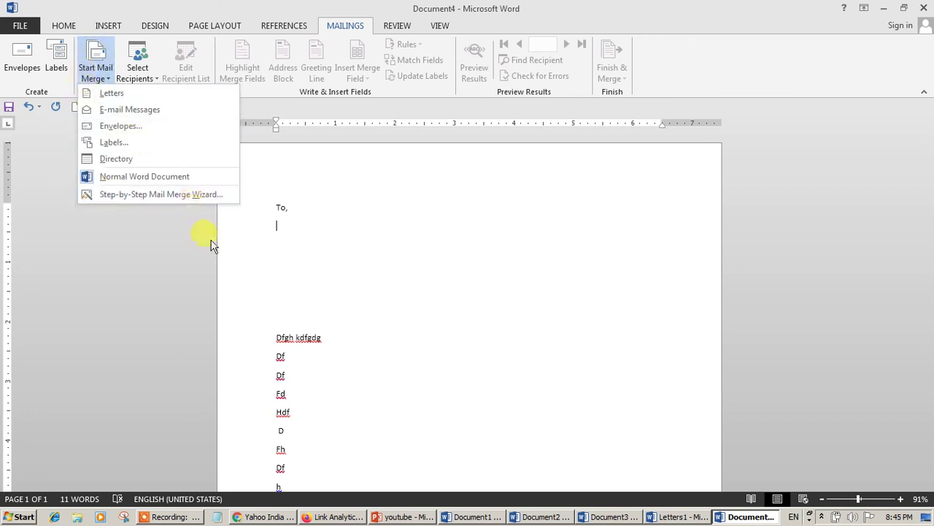
{"action": "left_click", "coordinate": [289, 253]}
{"action": "left_click", "coordinate": [142, 80]}
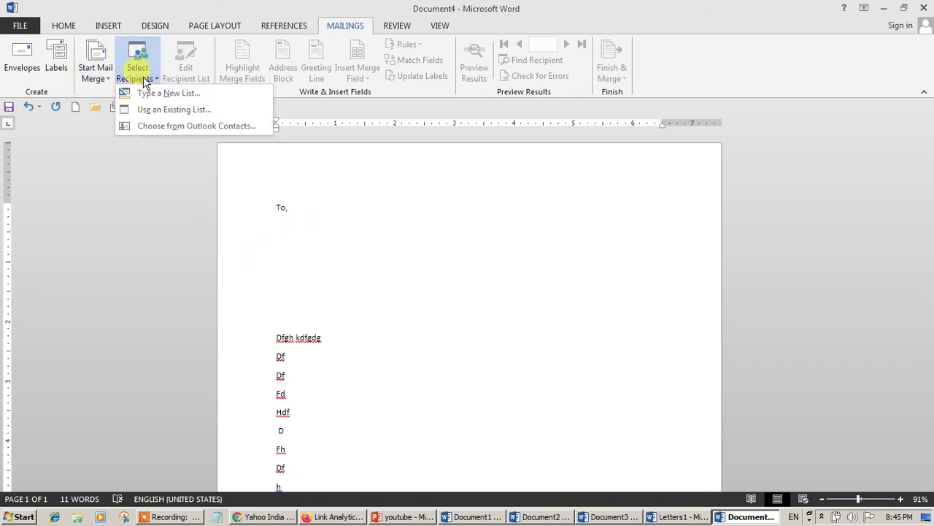
{"action": "left_click", "coordinate": [167, 116]}
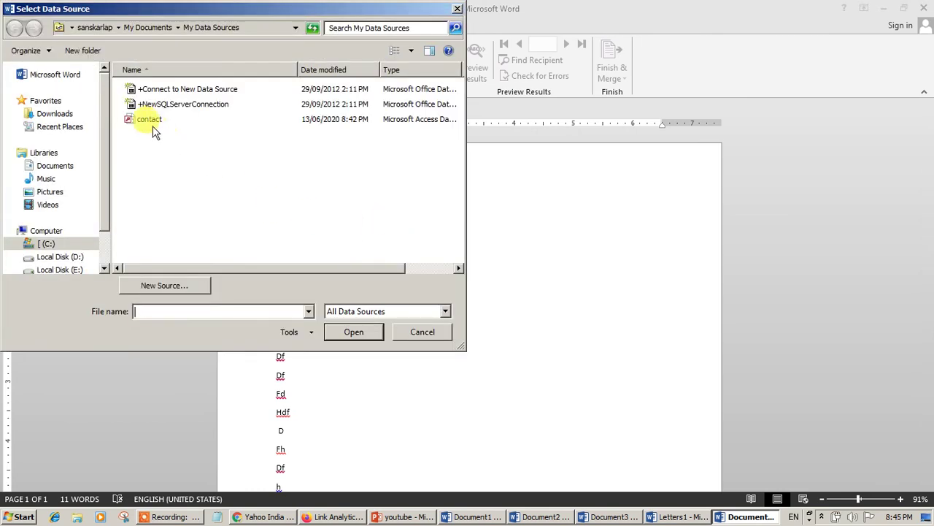
{"action": "left_click", "coordinate": [151, 123]}
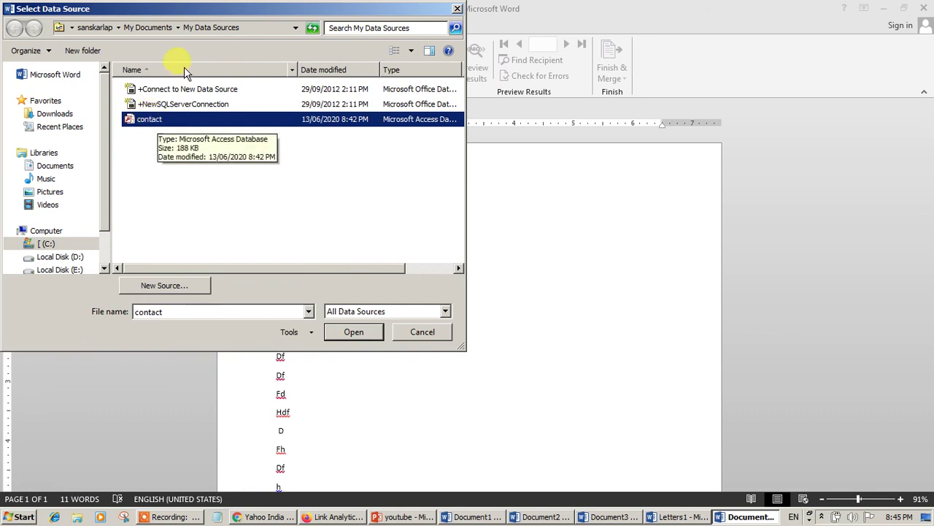
{"action": "left_click", "coordinate": [152, 121]}
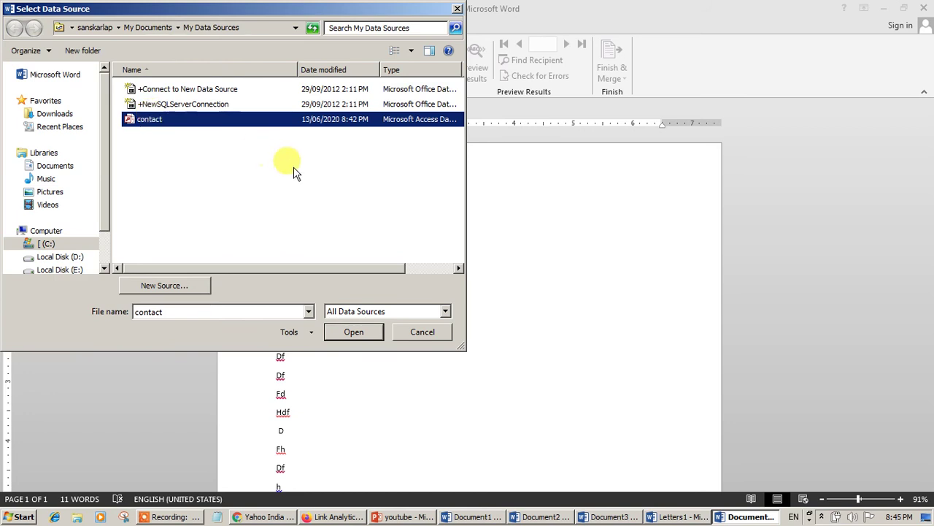
{"action": "left_click", "coordinate": [359, 332]}
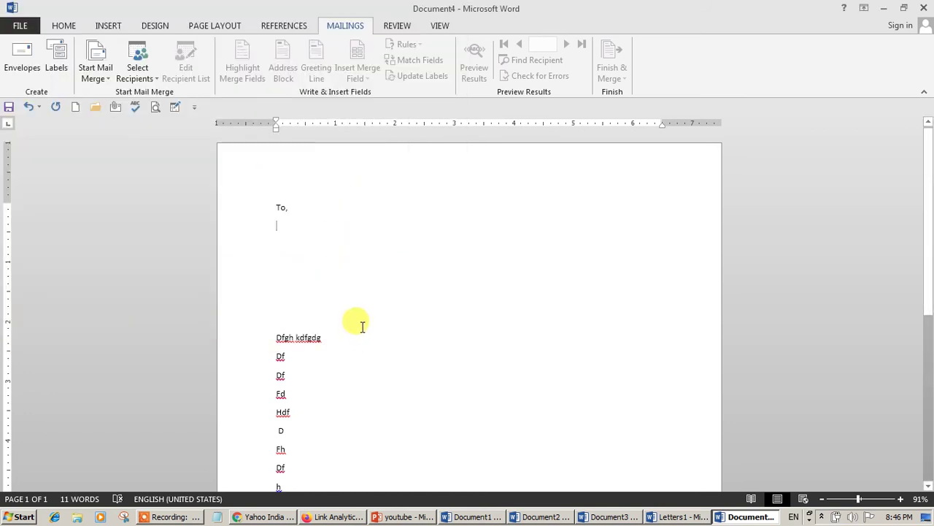
- Insert First_Name, Address_Line_1, ZIP_Code and Work_Phone merge fields on separate lines under 'To,'
{"action": "left_click", "coordinate": [358, 73]}
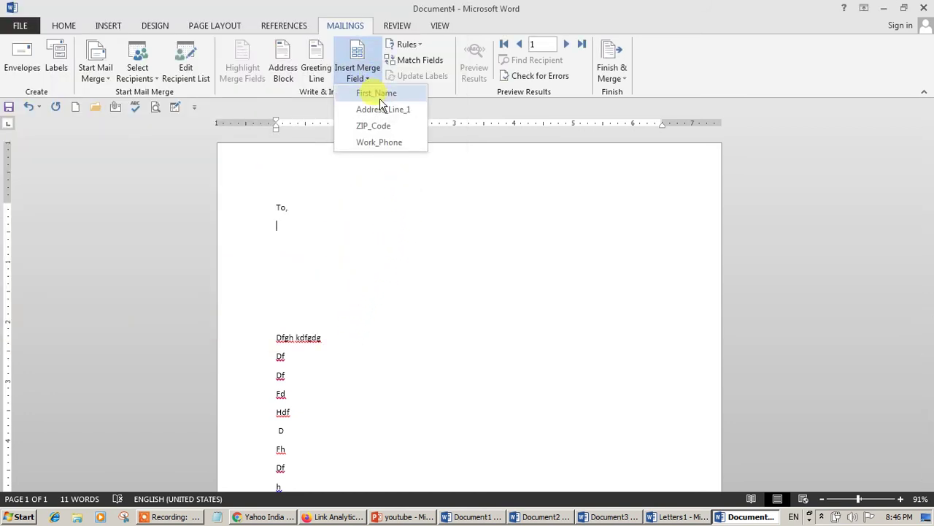
{"action": "left_click", "coordinate": [358, 95]}
{"action": "key", "text": "Return"}
{"action": "left_click", "coordinate": [359, 62]}
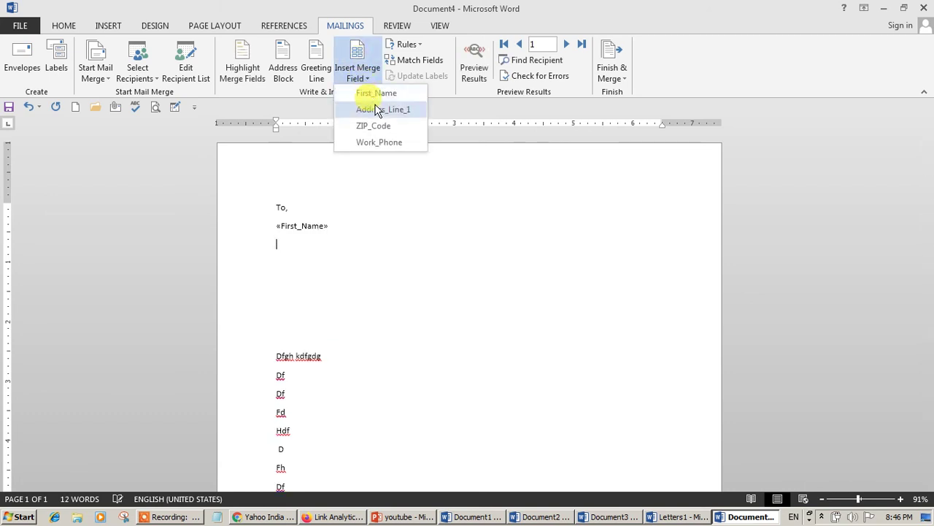
{"action": "left_click", "coordinate": [369, 109]}
{"action": "key", "text": "Return"}
{"action": "left_click", "coordinate": [365, 79]}
{"action": "left_click", "coordinate": [373, 125]}
{"action": "key", "text": "Return"}
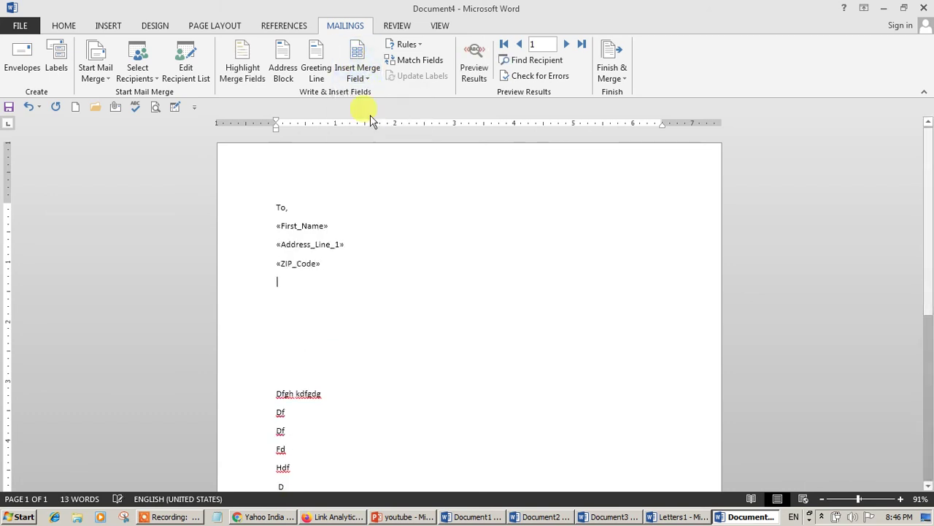
{"action": "left_click", "coordinate": [357, 73]}
{"action": "left_click", "coordinate": [374, 142]}
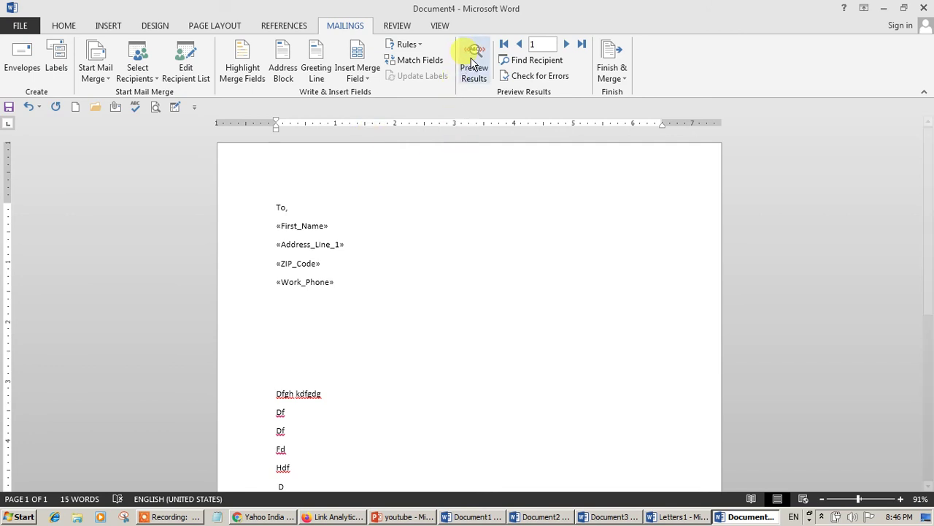
- Preview the letter with recipient data and advance to the seventh recipient
{"action": "left_click", "coordinate": [476, 58]}
{"action": "left_click", "coordinate": [566, 44]}
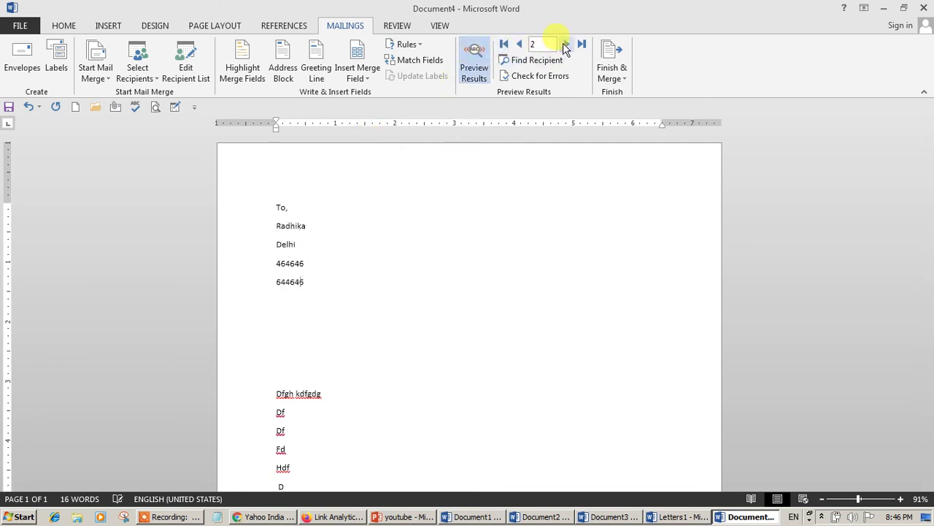
{"action": "double_click", "coordinate": [566, 45]}
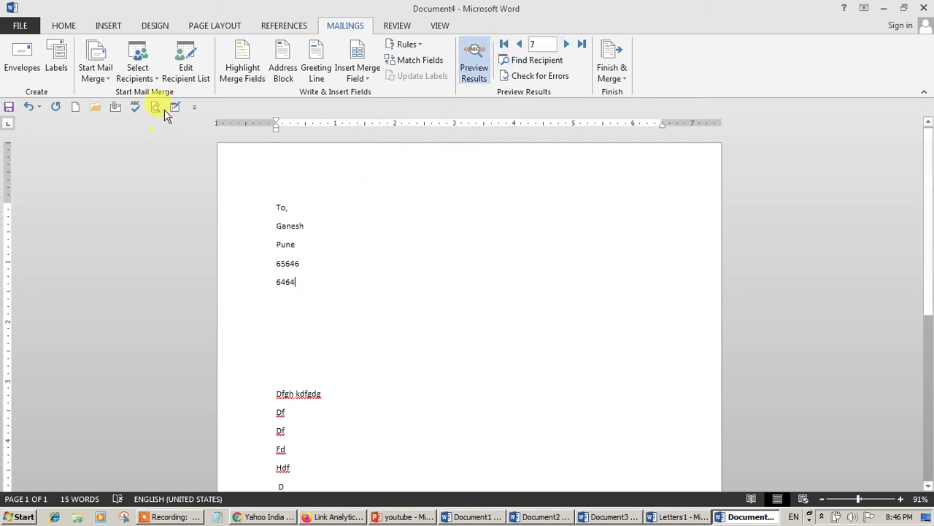
{"action": "left_click", "coordinate": [136, 77]}
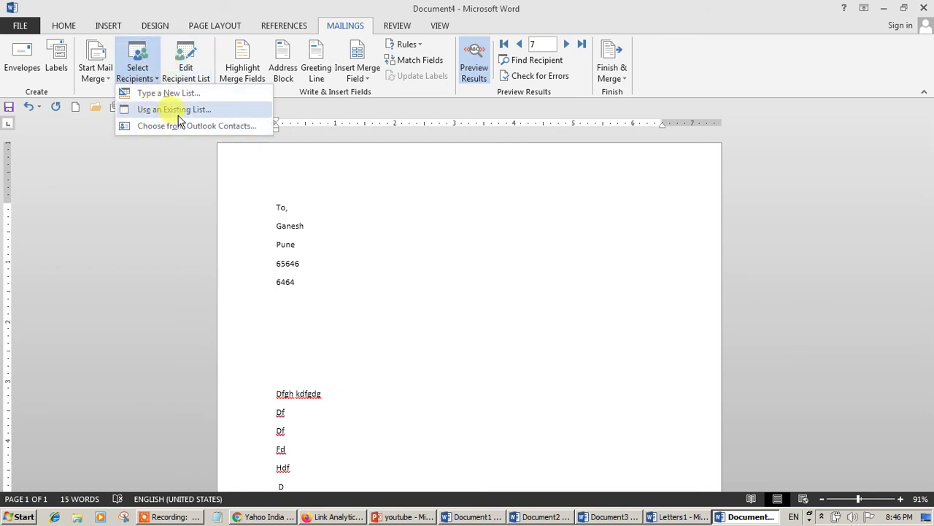
{"action": "left_click", "coordinate": [184, 73]}
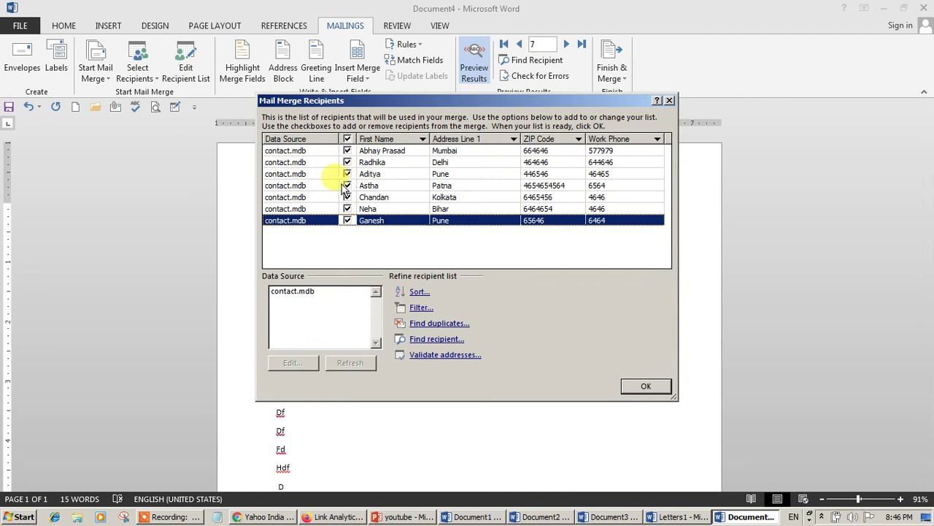
{"action": "left_click", "coordinate": [303, 292]}
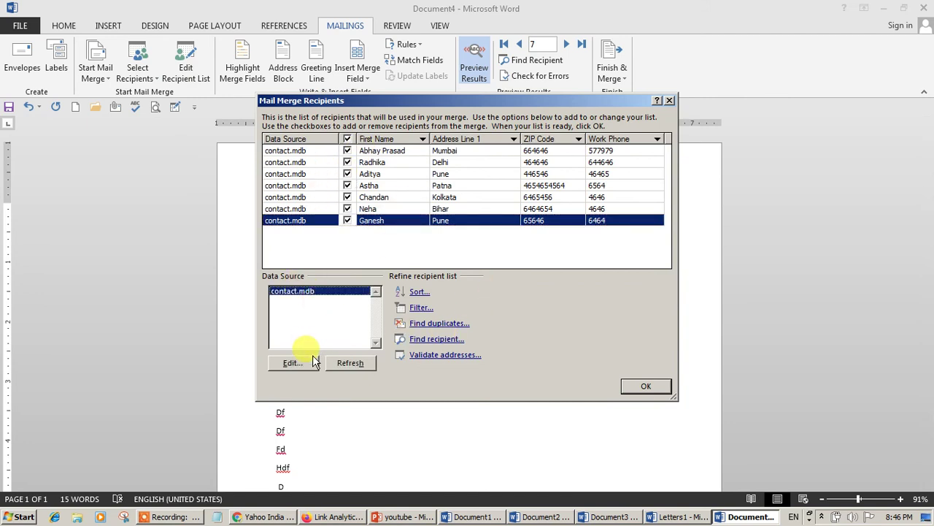
{"action": "left_click", "coordinate": [307, 368]}
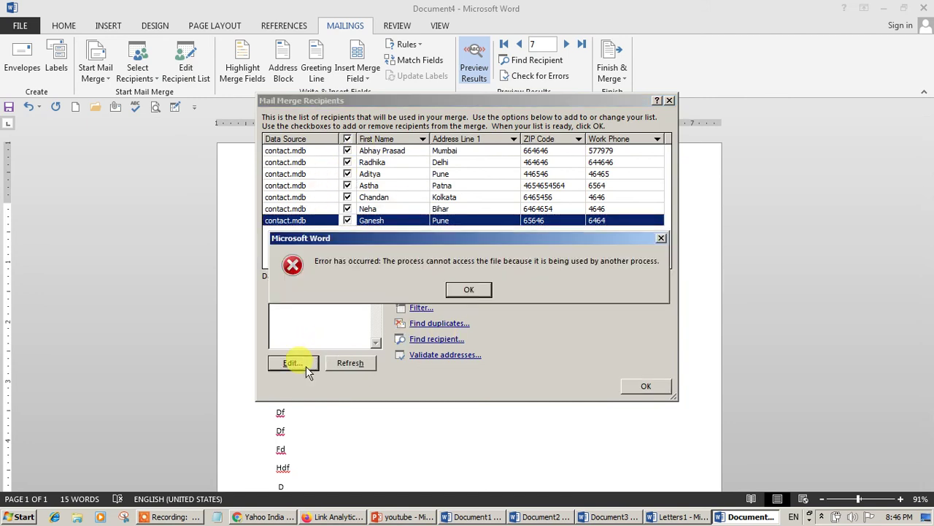
{"action": "left_click", "coordinate": [464, 290]}
{"action": "left_click", "coordinate": [298, 293]}
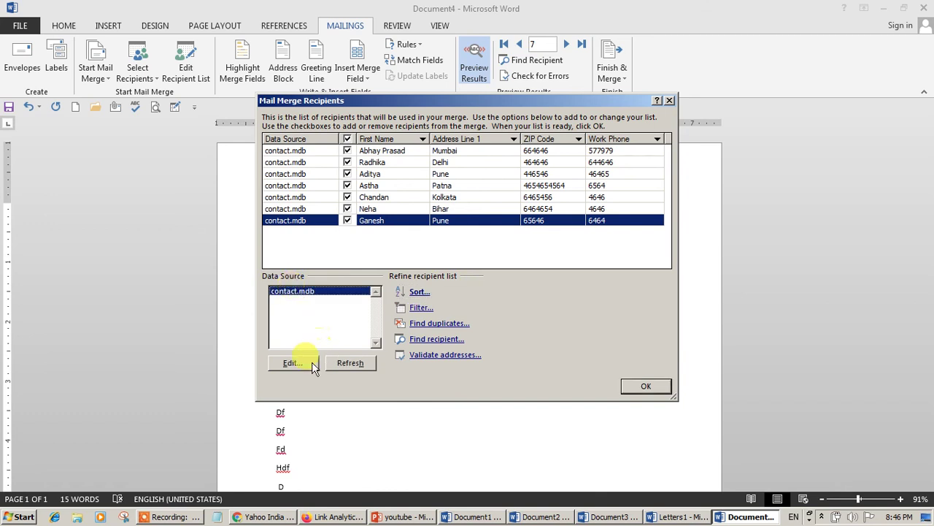
{"action": "left_click", "coordinate": [312, 365]}
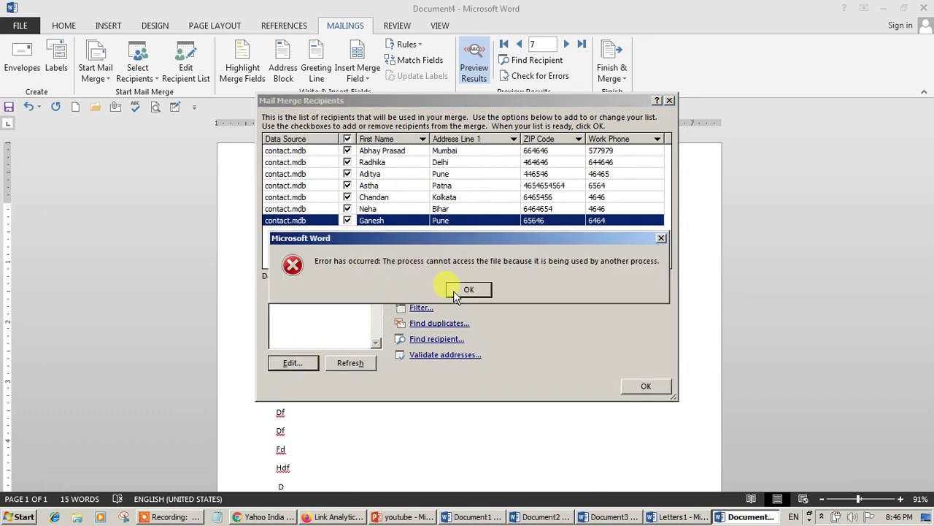
{"action": "left_click", "coordinate": [453, 291]}
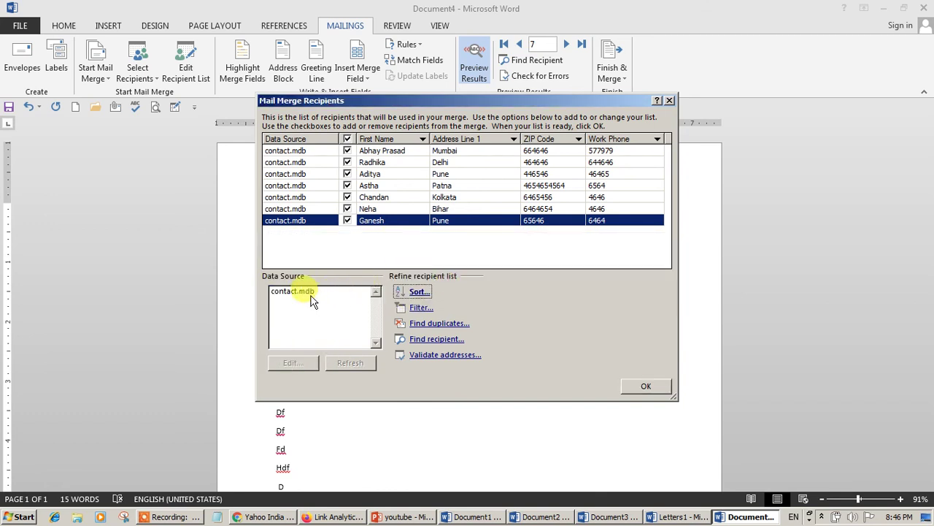
{"action": "left_click", "coordinate": [646, 385]}
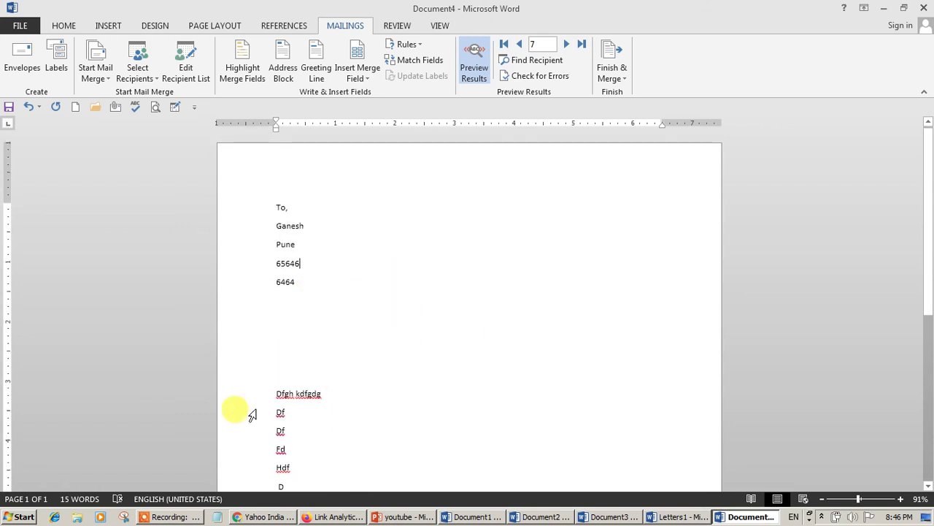
- Switch to the merged Letters1 document and review its first letter
{"action": "left_click", "coordinate": [668, 516]}
{"action": "scroll", "coordinate": [376, 373], "scroll_direction": "down", "scroll_amount": 2}
{"action": "scroll", "coordinate": [421, 334], "scroll_direction": "up", "scroll_amount": 2}
{"action": "scroll", "coordinate": [445, 316], "scroll_direction": "down", "scroll_amount": 5}
{"action": "scroll", "coordinate": [533, 282], "scroll_direction": "down", "scroll_amount": 2}
{"action": "scroll", "coordinate": [536, 282], "scroll_direction": "up", "scroll_amount": 5}
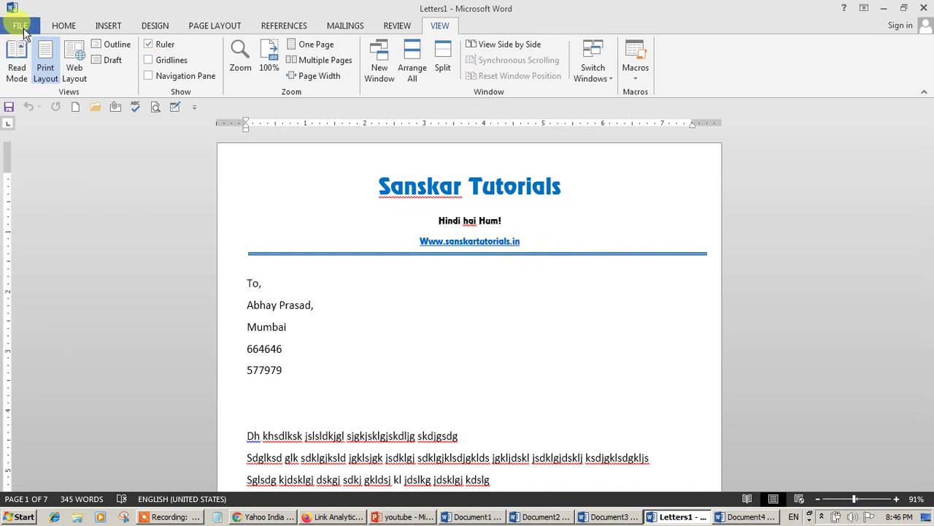
- Connect the computer to the wireless network from the system tray
{"action": "left_click", "coordinate": [821, 516]}
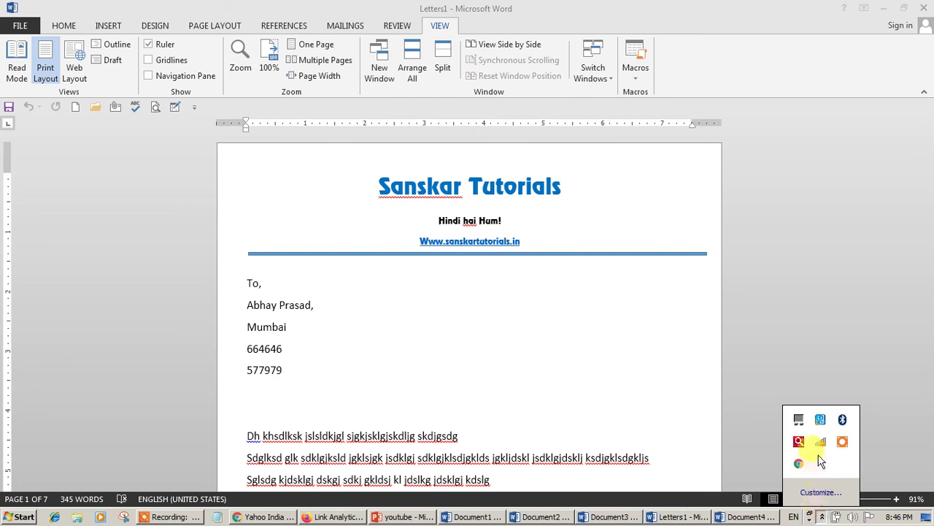
{"action": "left_click", "coordinate": [821, 445]}
{"action": "left_click", "coordinate": [821, 254]}
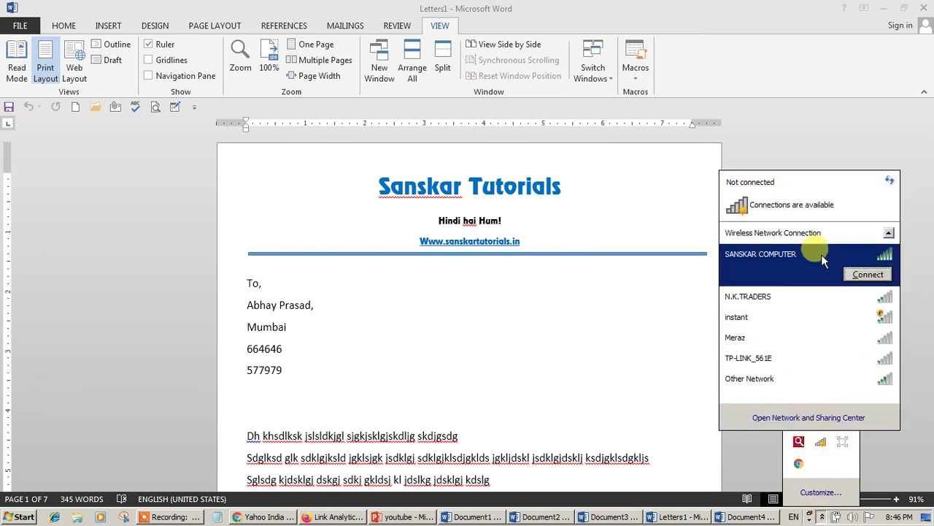
{"action": "left_click", "coordinate": [851, 276]}
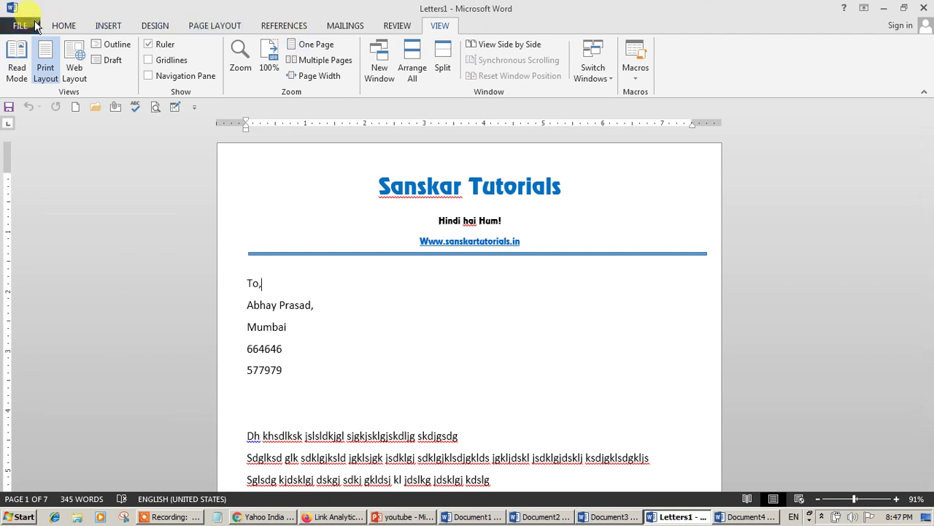
{"action": "left_click", "coordinate": [34, 25]}
- Search online templates for 'certificate' and create a document from Preschool diploma certificate
{"action": "left_click", "coordinate": [45, 86]}
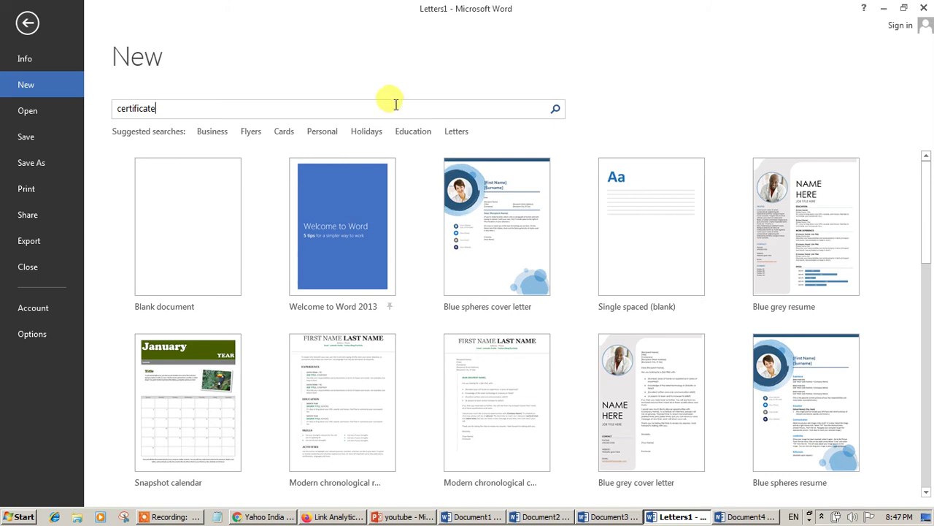
{"action": "left_click", "coordinate": [556, 109]}
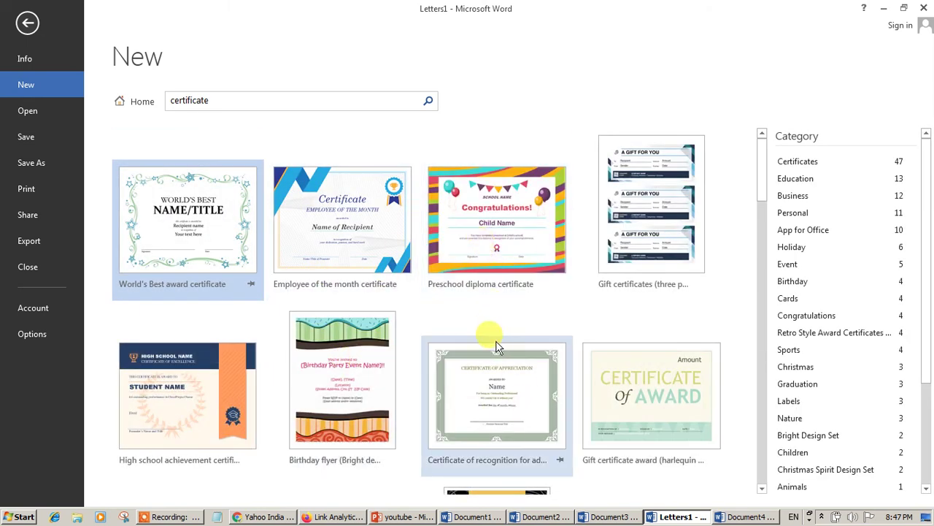
{"action": "scroll", "coordinate": [385, 344], "scroll_direction": "down", "scroll_amount": 5}
{"action": "scroll", "coordinate": [475, 413], "scroll_direction": "up", "scroll_amount": 5}
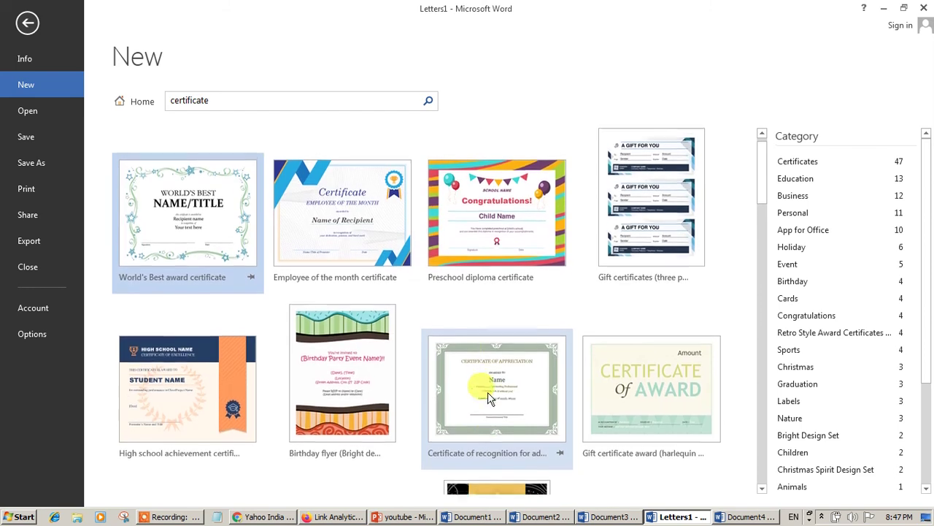
{"action": "left_click", "coordinate": [506, 262]}
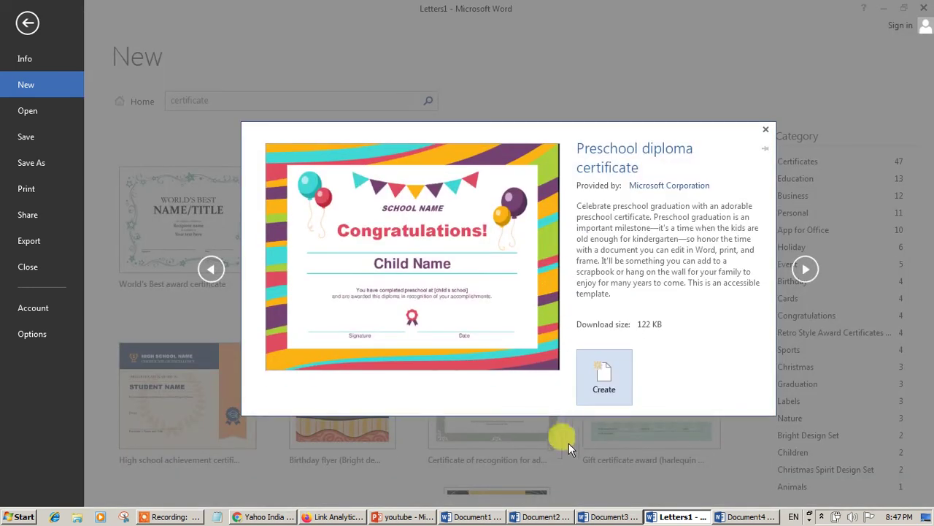
{"action": "left_click", "coordinate": [604, 379]}
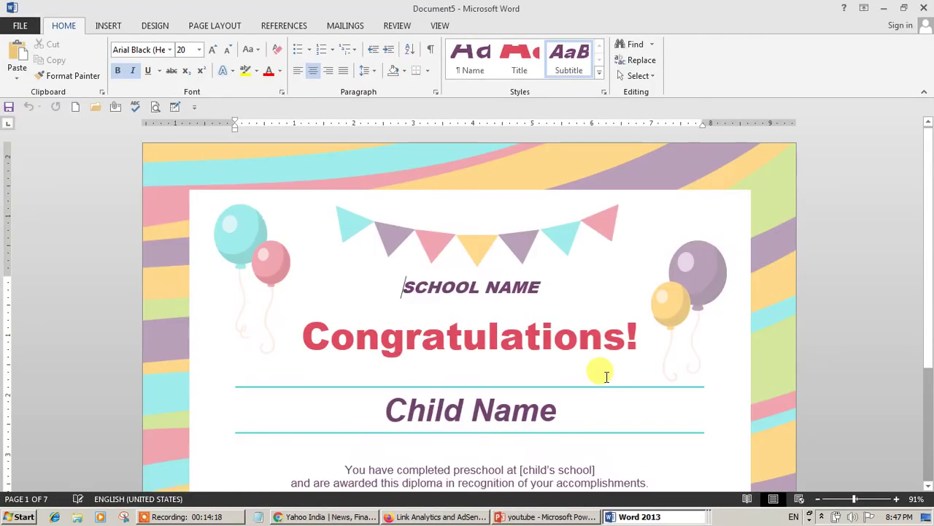
- Select the diploma's Child Name placeholder text so it can be replaced by a merge field
{"action": "scroll", "coordinate": [580, 370], "scroll_direction": "down", "scroll_amount": 4, "text": "ctrl"}
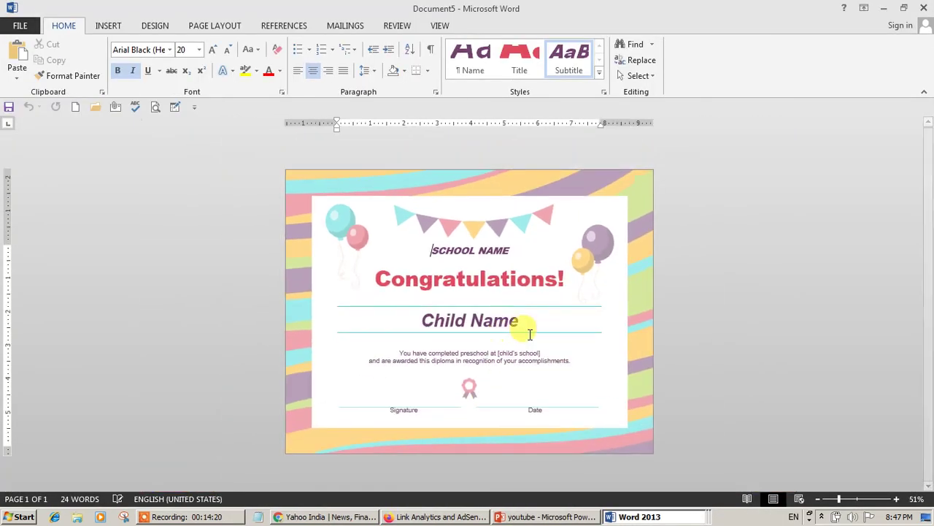
{"action": "left_click", "coordinate": [470, 330]}
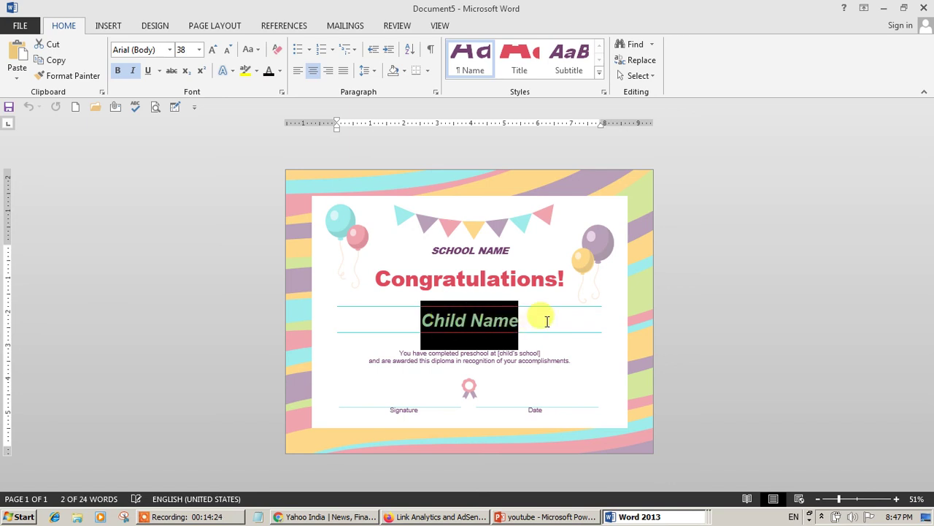
{"action": "left_click", "coordinate": [452, 334]}
{"action": "left_click", "coordinate": [455, 315]}
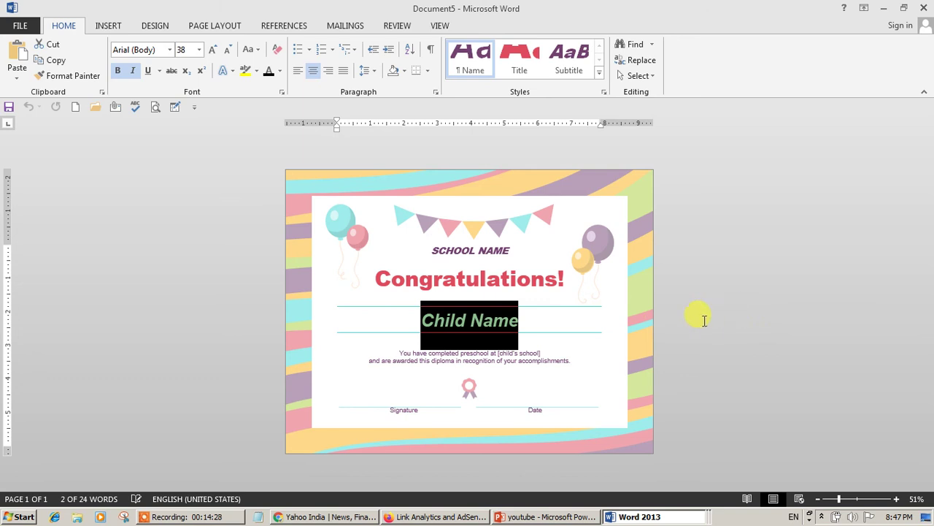
{"action": "scroll", "coordinate": [704, 320], "scroll_direction": "up", "scroll_amount": 1, "text": "ctrl"}
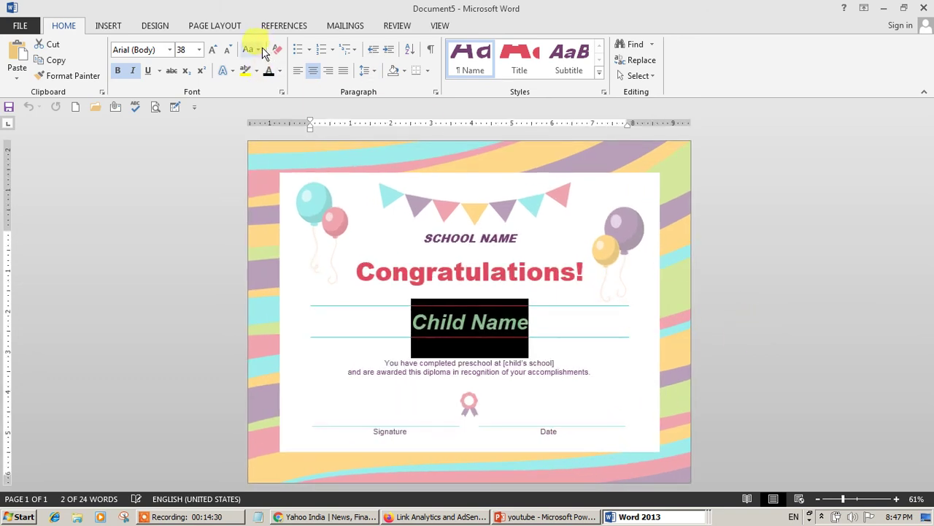
{"action": "left_click", "coordinate": [338, 27]}
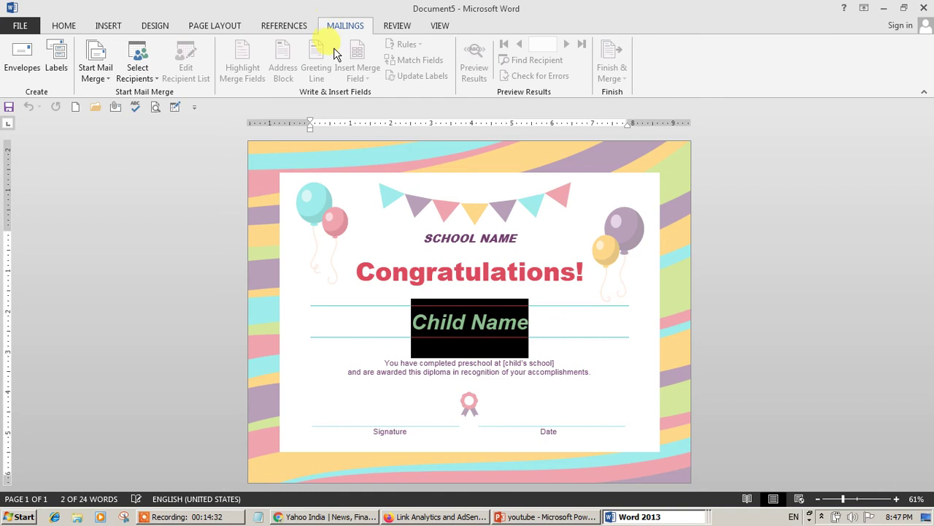
- Load the contact list as the certificate's recipients through Use an Existing List
{"action": "left_click", "coordinate": [95, 77]}
{"action": "left_click", "coordinate": [137, 74]}
{"action": "left_click", "coordinate": [149, 111]}
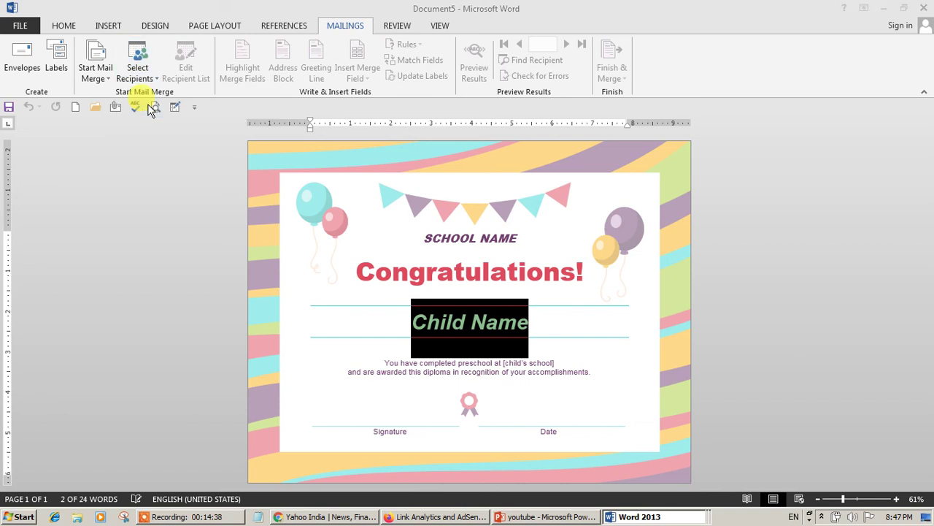
{"action": "left_click", "coordinate": [146, 119]}
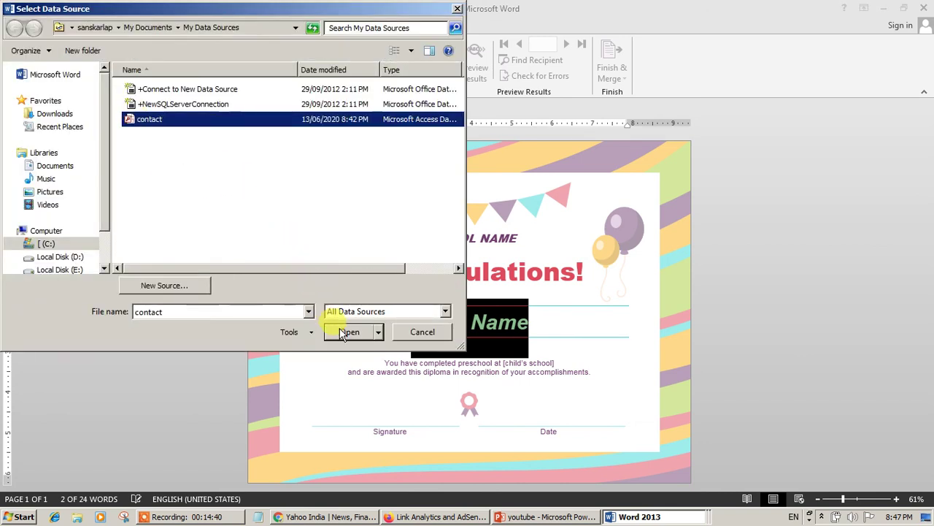
{"action": "left_click", "coordinate": [343, 332]}
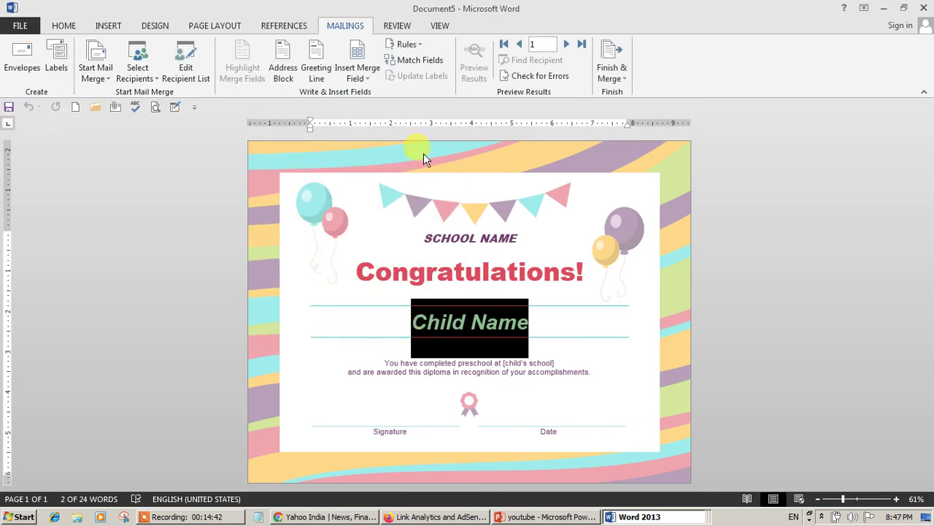
- Replace Child Name with «First_Name», a comma and «Address_Line_1» on one line
{"action": "left_click", "coordinate": [358, 76]}
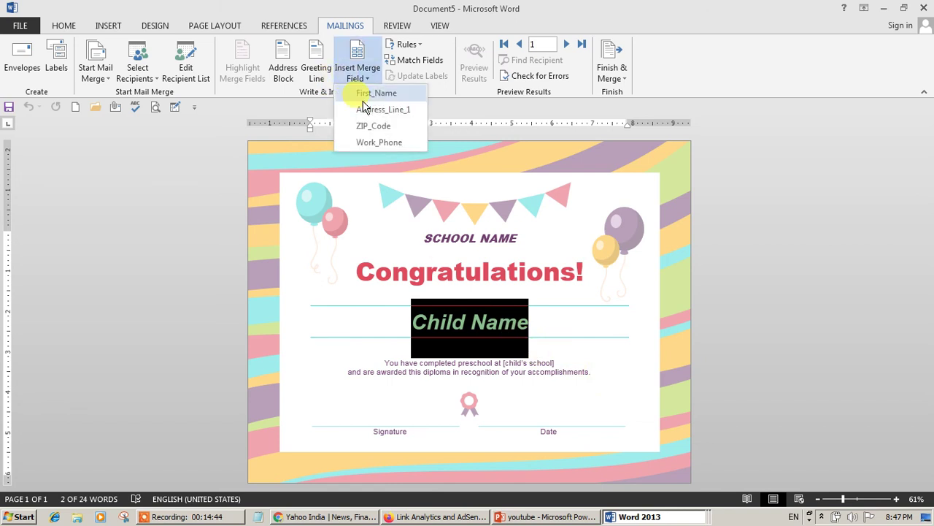
{"action": "left_click", "coordinate": [365, 94]}
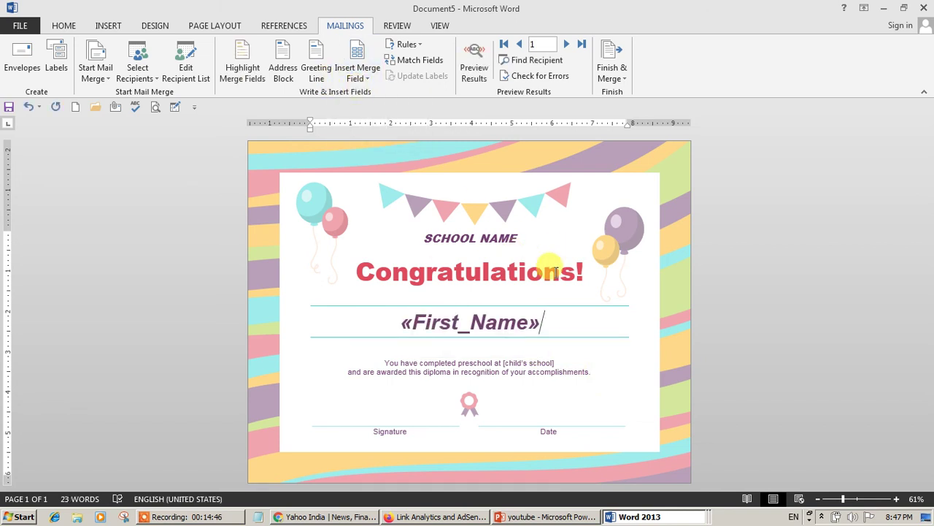
{"action": "type", "text": ","}
{"action": "left_click", "coordinate": [374, 86]}
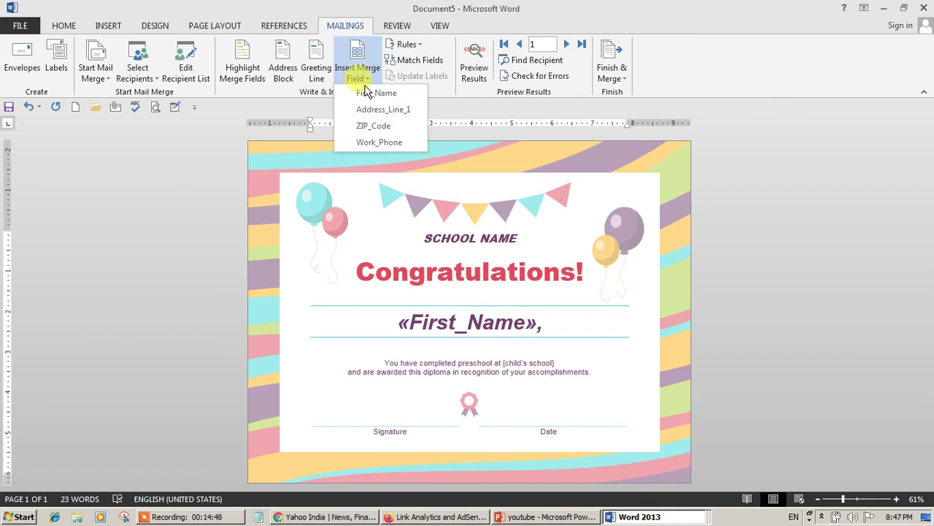
{"action": "left_click", "coordinate": [371, 110]}
- Shrink the Address_Line_1 field text to 22 pt
{"action": "left_click_drag", "start_coordinate": [377, 369], "coordinate": [558, 341]}
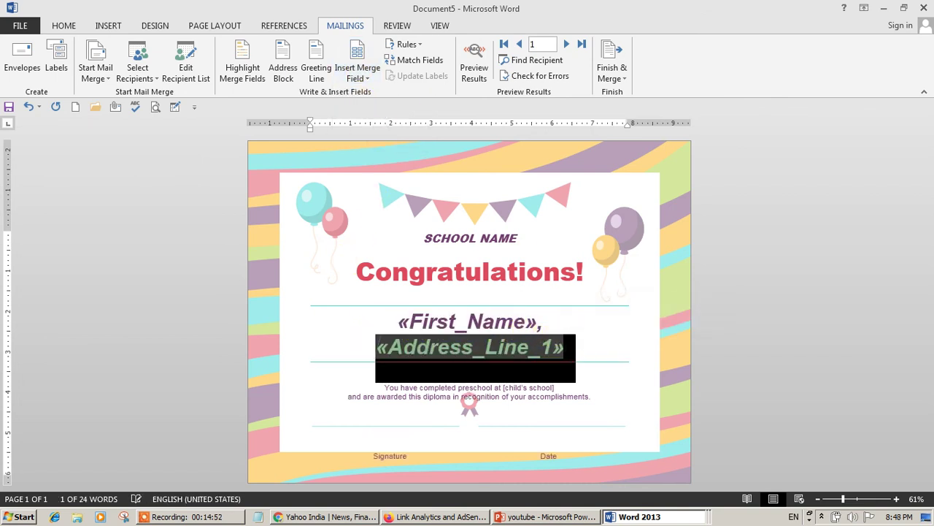
{"action": "left_click", "coordinate": [64, 26]}
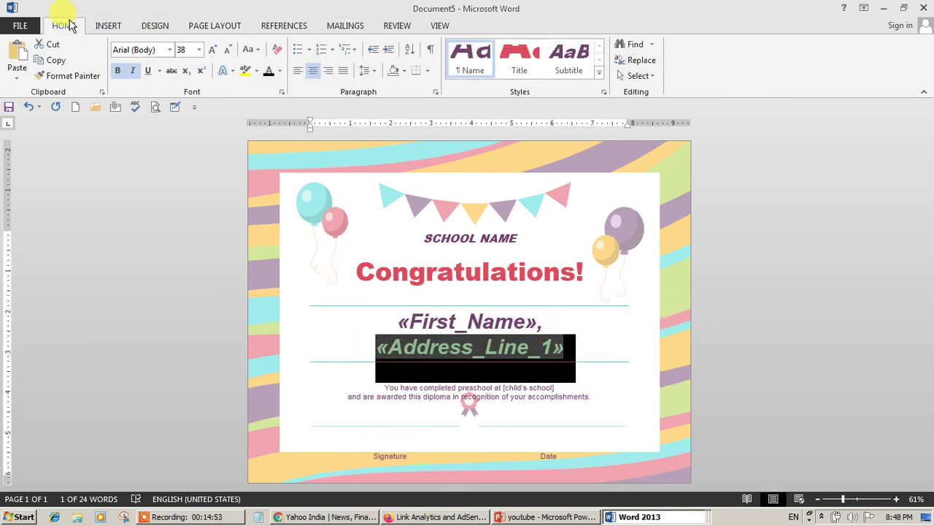
{"action": "left_click", "coordinate": [227, 49]}
{"action": "left_click", "coordinate": [227, 50]}
{"action": "left_click", "coordinate": [227, 49]}
{"action": "left_click", "coordinate": [227, 50]}
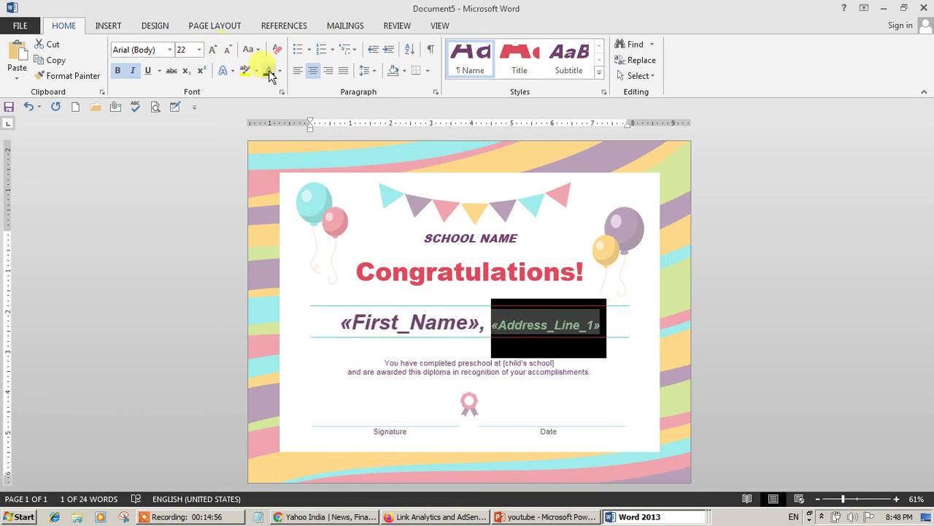
{"action": "left_click", "coordinate": [381, 348]}
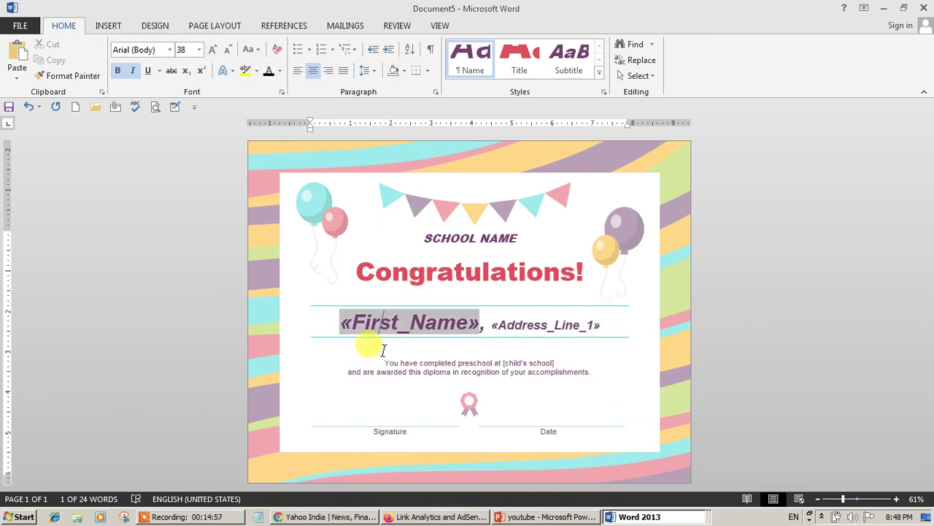
{"action": "left_click", "coordinate": [655, 349]}
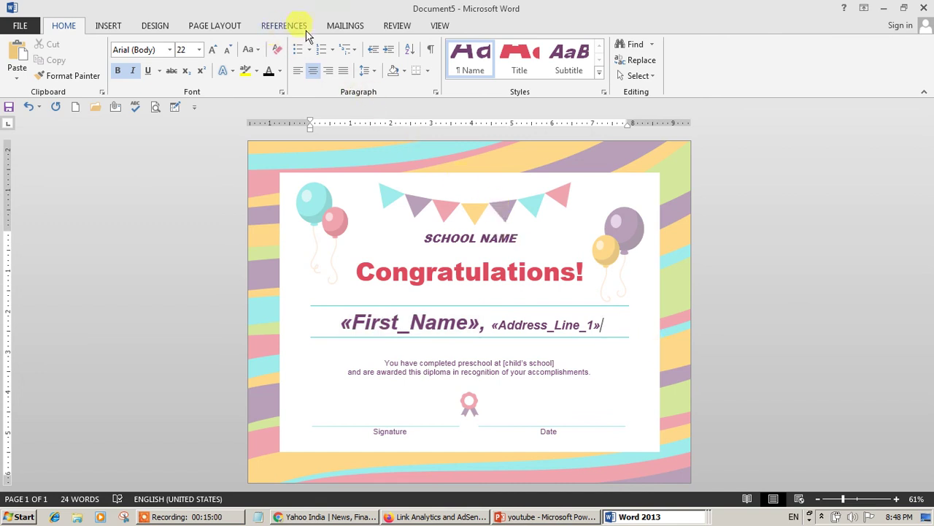
{"action": "left_click", "coordinate": [340, 26]}
{"action": "left_click", "coordinate": [357, 78]}
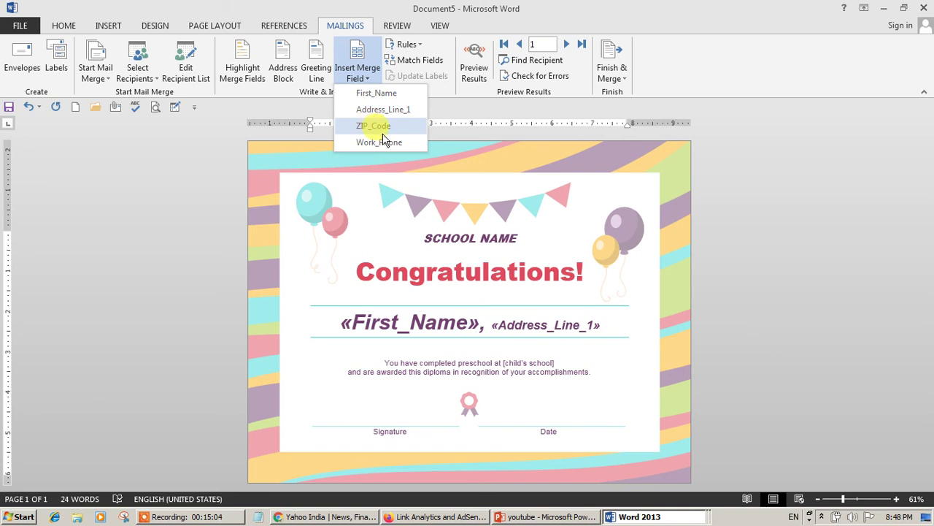
- Change the SCHOOL NAME heading to 'SANSKAR TUTORIALS'
{"action": "left_click", "coordinate": [502, 241]}
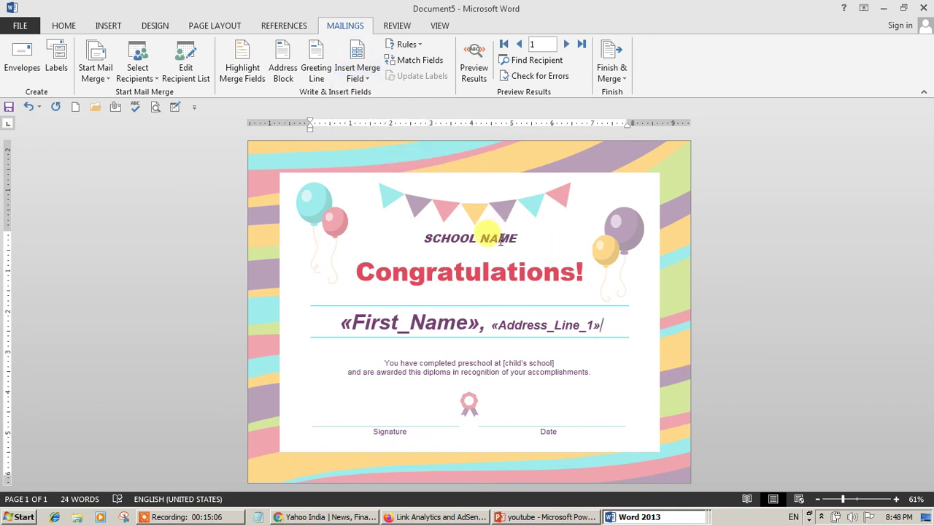
{"action": "left_click_drag", "start_coordinate": [503, 241], "coordinate": [409, 238]}
{"action": "type", "text": "SANS"}
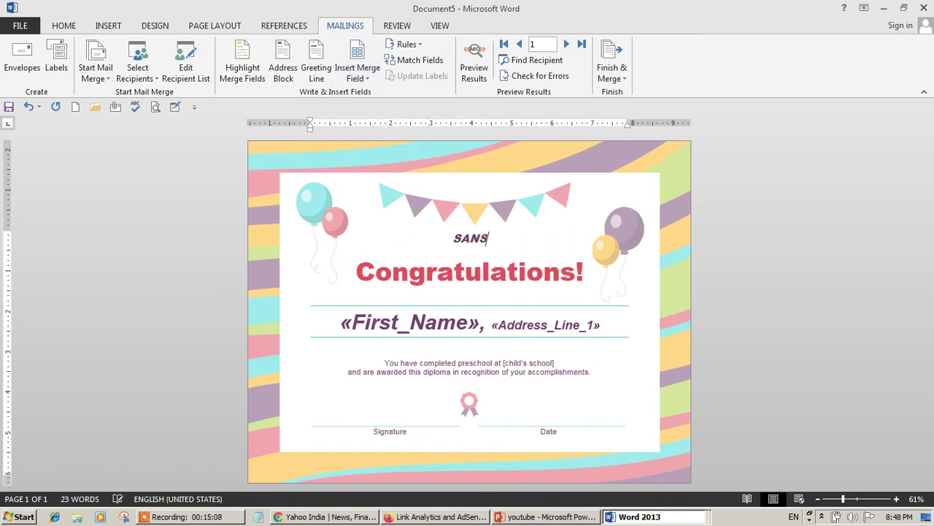
{"action": "type", "text": "KAR TUTORIALS"}
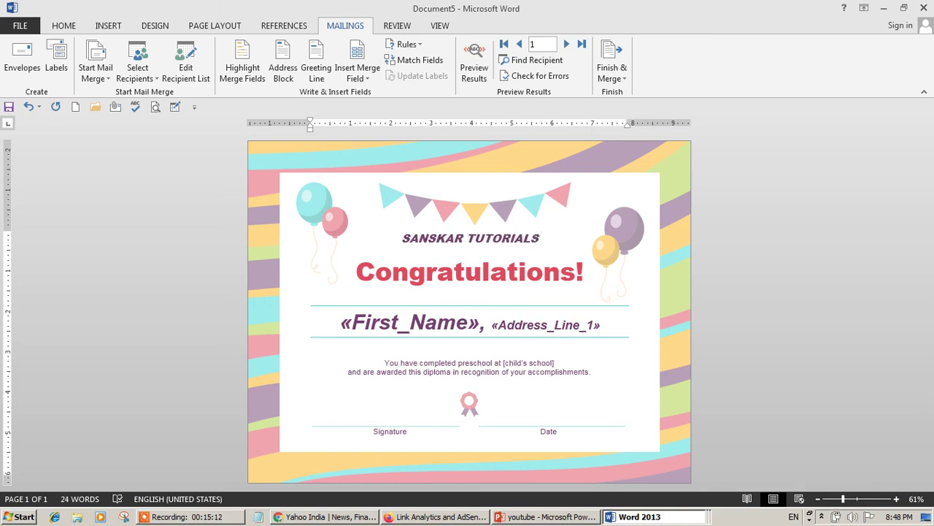
{"action": "triple_click", "coordinate": [721, 259]}
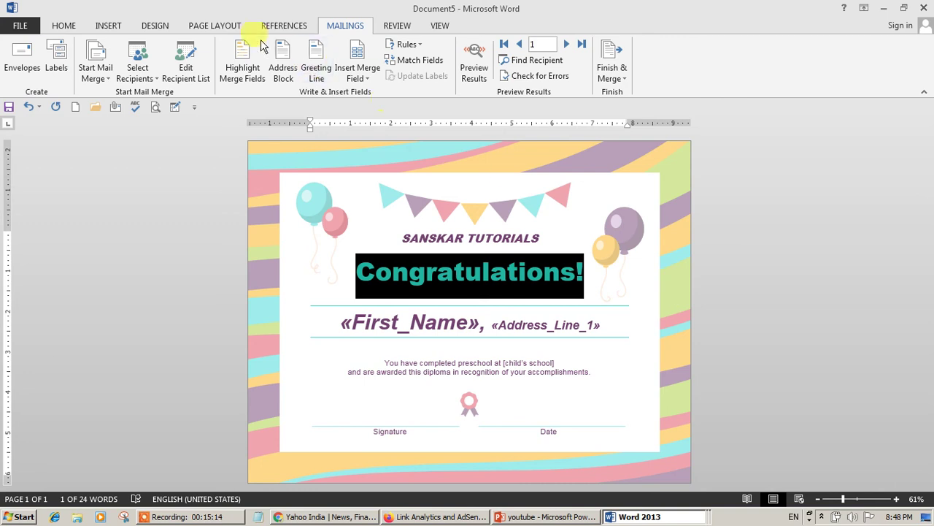
- Toggle Preview Results to check the merged name and city, then return to field codes
{"action": "left_click", "coordinate": [475, 62]}
{"action": "left_click", "coordinate": [478, 63]}
{"action": "left_click", "coordinate": [478, 63]}
{"action": "left_click", "coordinate": [474, 63]}
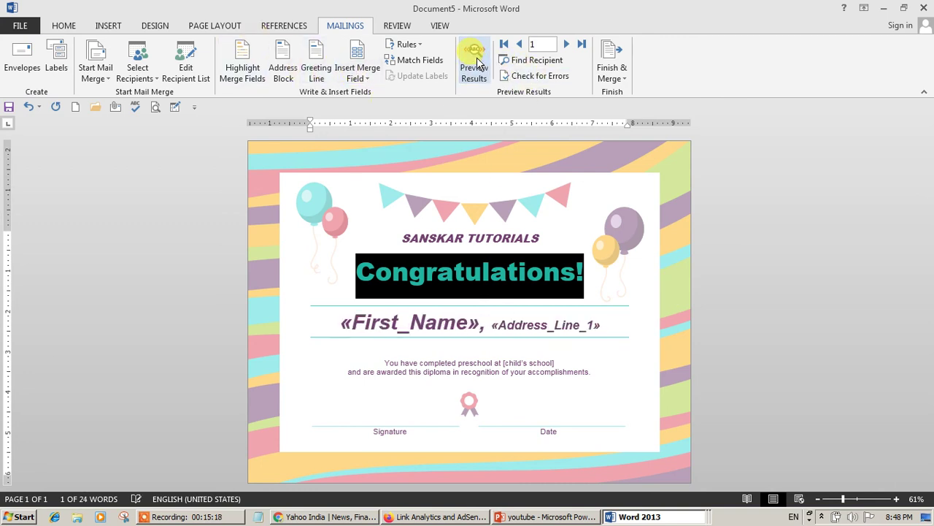
- Merge all records into individual certificates in Letters2 and scroll through the seven pages
{"action": "left_click", "coordinate": [611, 67]}
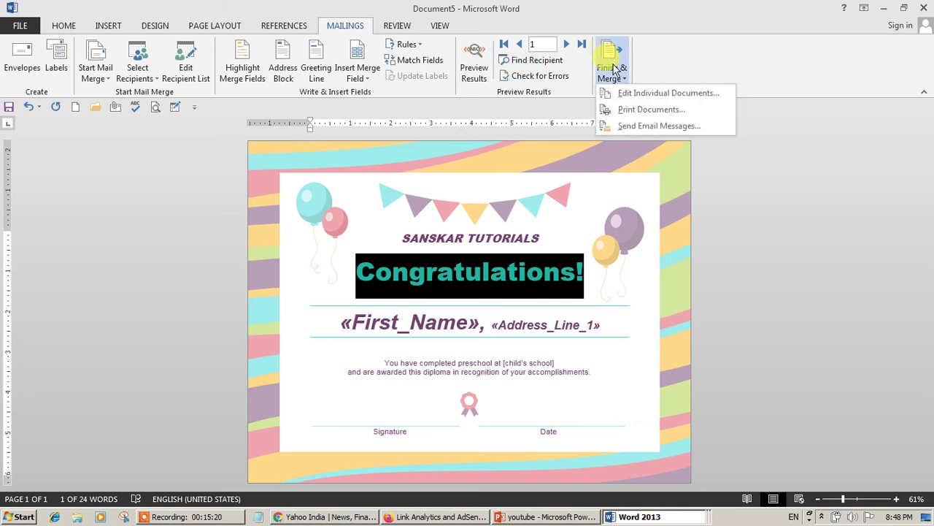
{"action": "left_click", "coordinate": [626, 93]}
{"action": "left_click", "coordinate": [459, 285]}
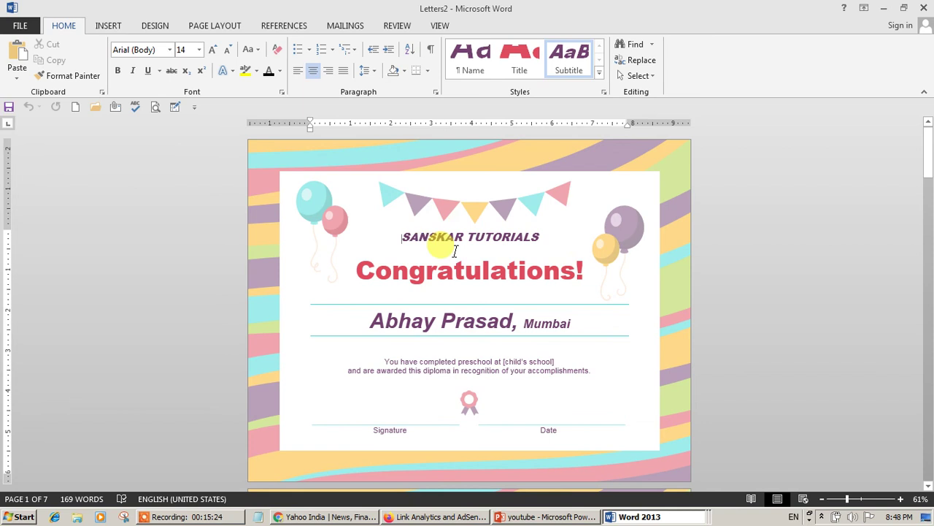
{"action": "scroll", "coordinate": [438, 240], "scroll_direction": "down", "scroll_amount": 10}
{"action": "scroll", "coordinate": [393, 393], "scroll_direction": "down", "scroll_amount": 15}
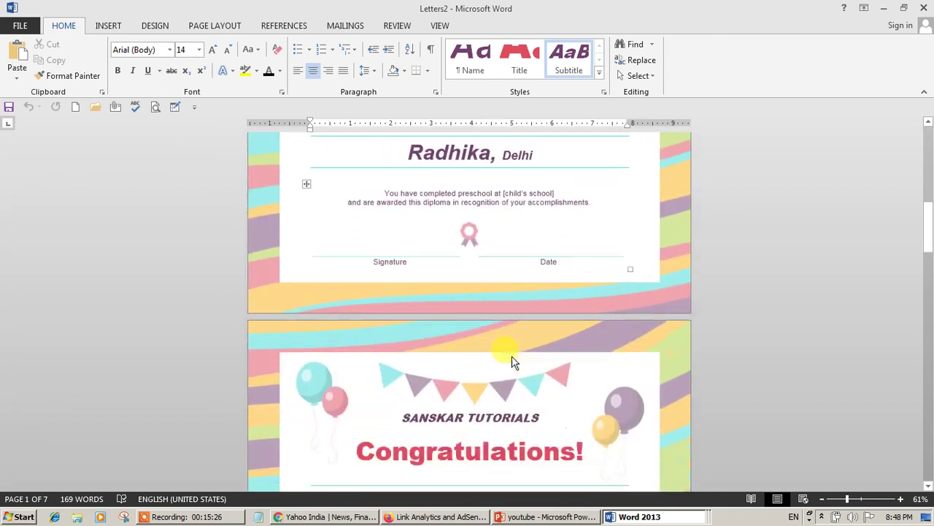
{"action": "scroll", "coordinate": [438, 395], "scroll_direction": "down", "scroll_amount": 10}
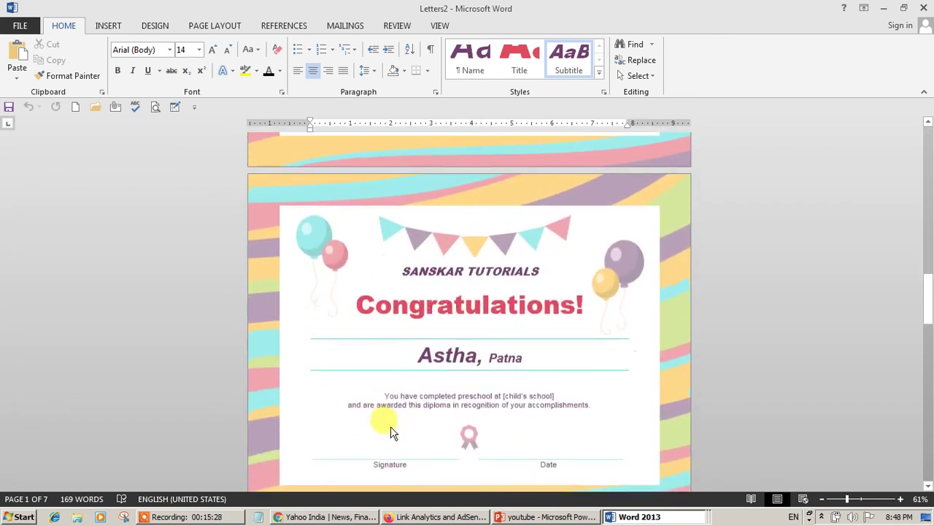
{"action": "scroll", "coordinate": [389, 345], "scroll_direction": "down", "scroll_amount": 15}
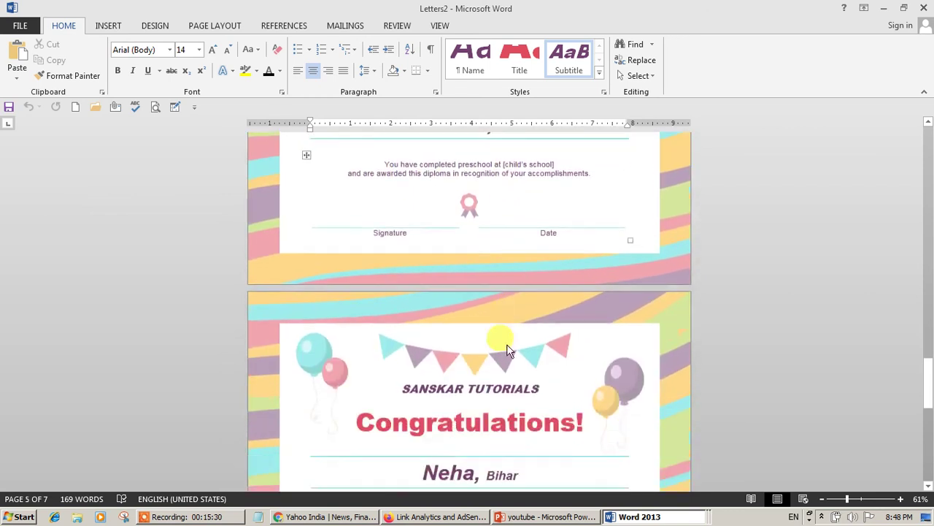
{"action": "scroll", "coordinate": [354, 347], "scroll_direction": "down", "scroll_amount": 15}
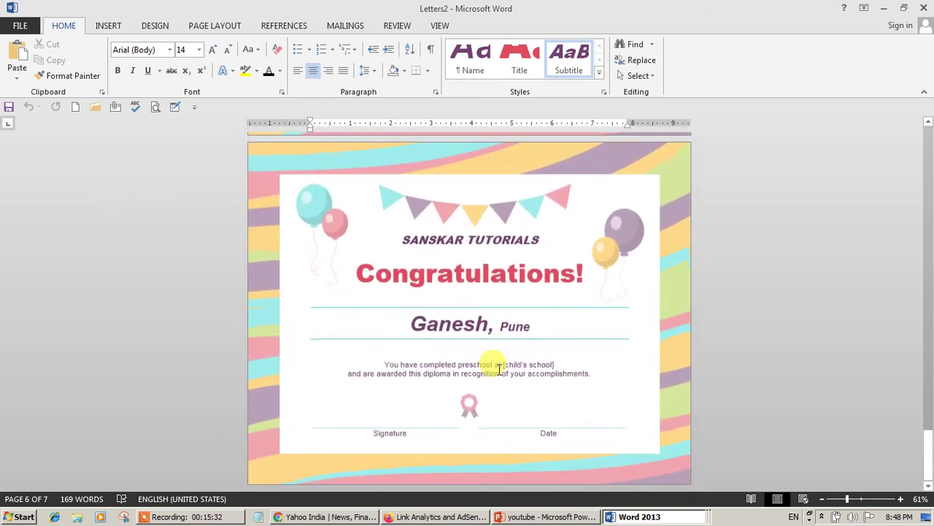
{"action": "scroll", "coordinate": [523, 386], "scroll_direction": "up", "scroll_amount": 15}
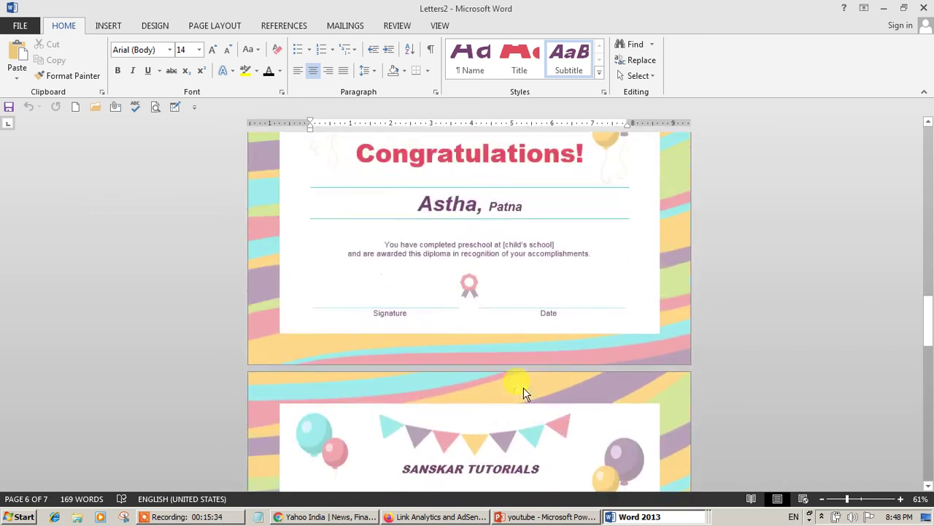
{"action": "scroll", "coordinate": [523, 387], "scroll_direction": "down", "scroll_amount": 5}
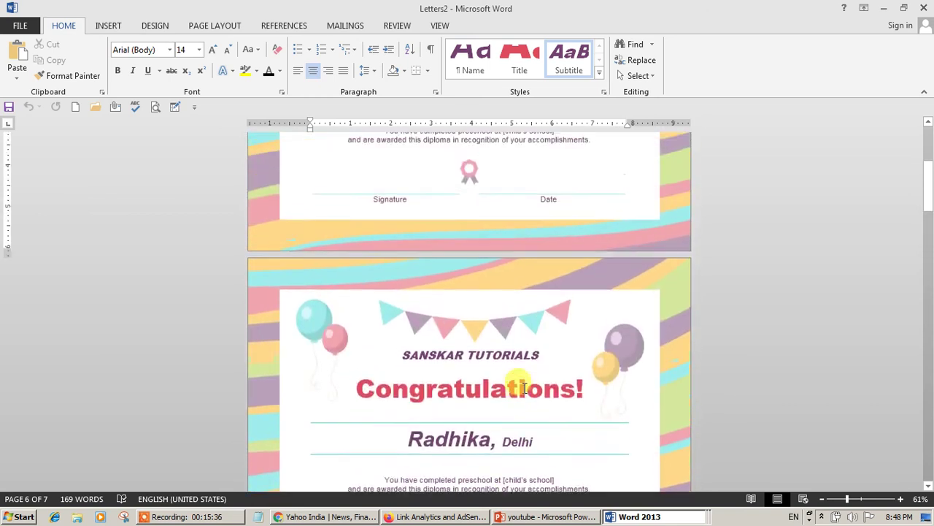